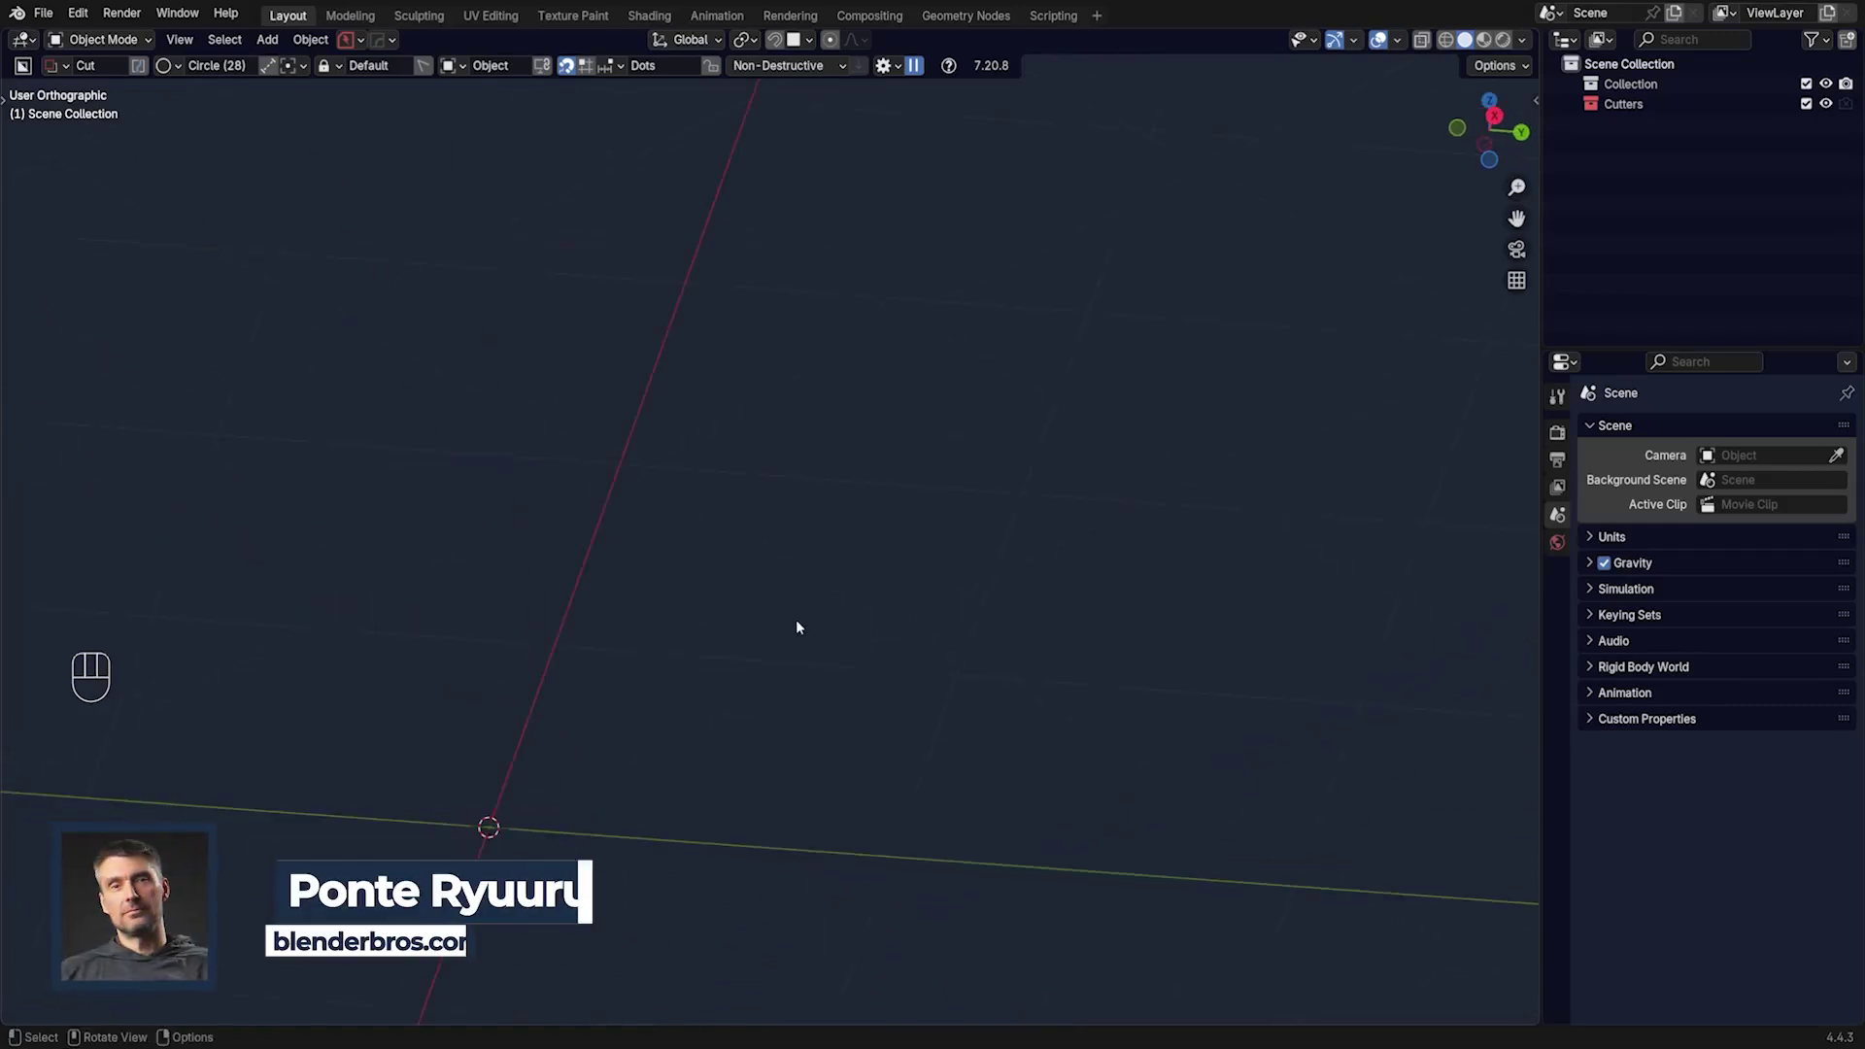
- Add a 2 m mesh cube at the world origin, working in perspective view
key("KP_5")
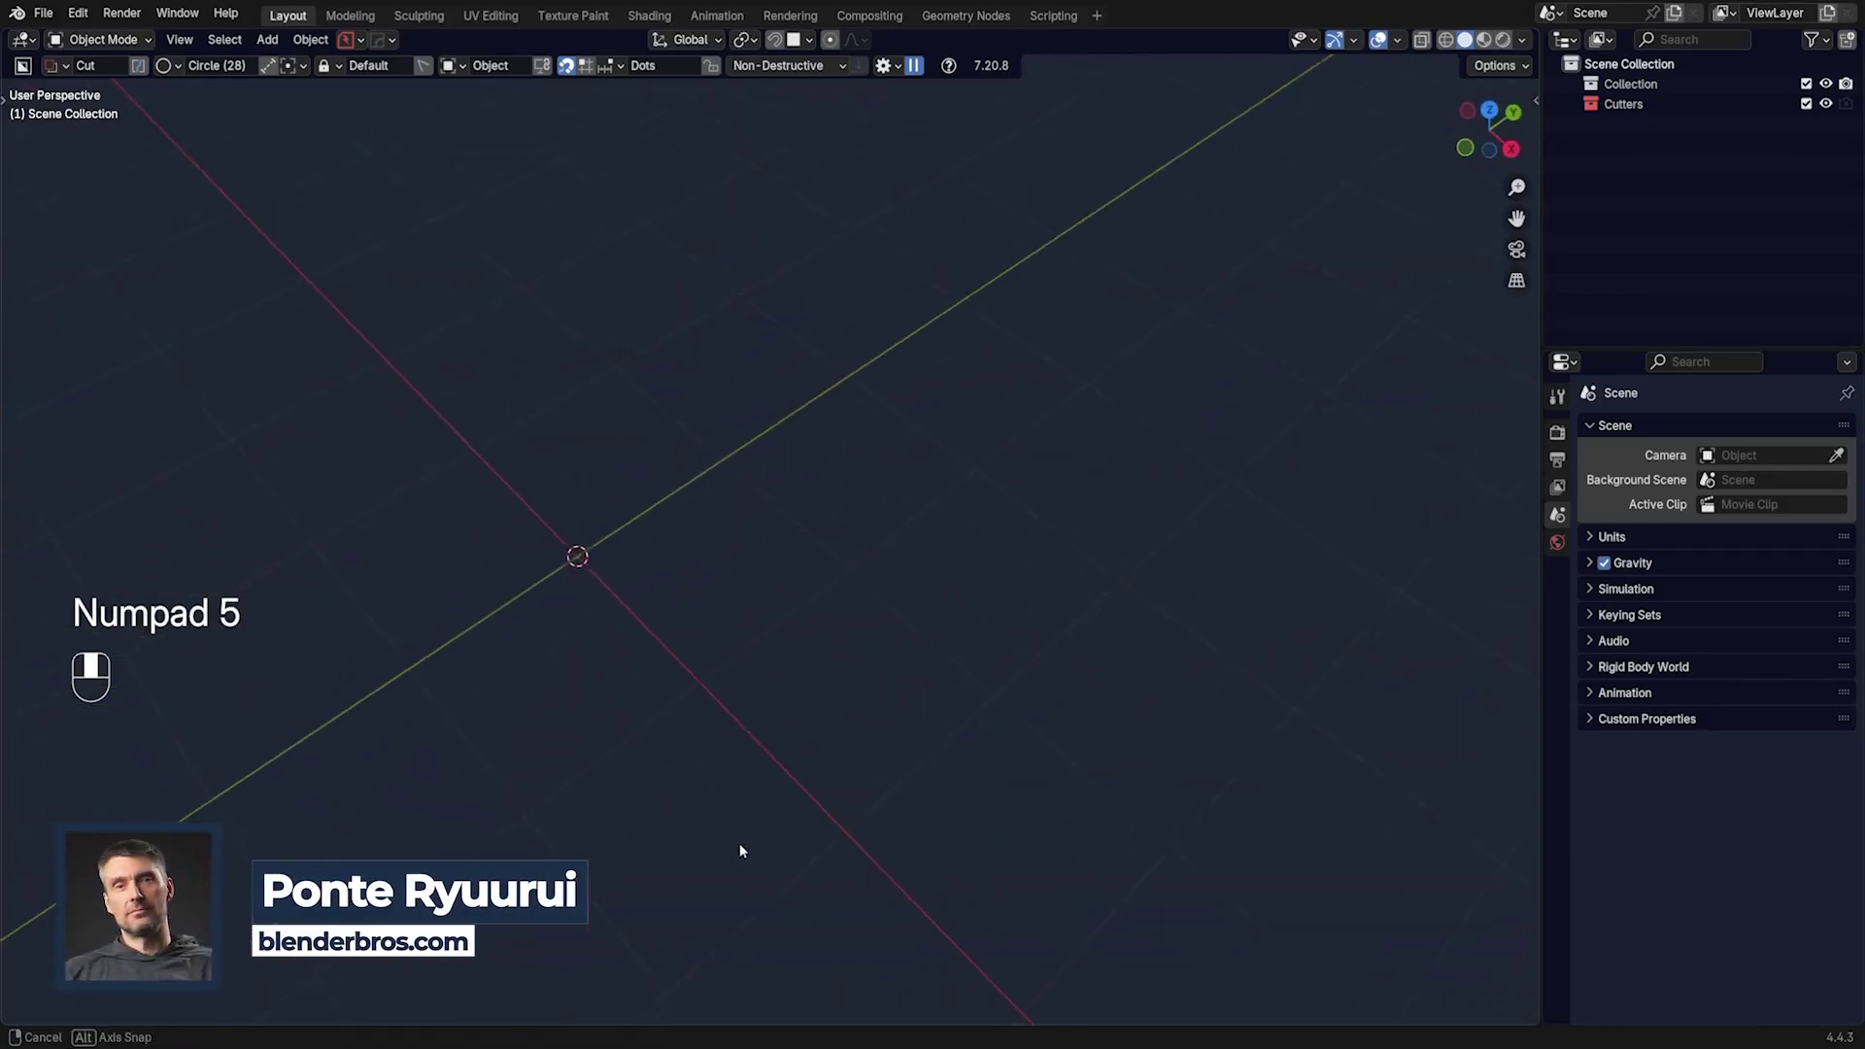
key("shift+a")
mouse_move(799, 537)
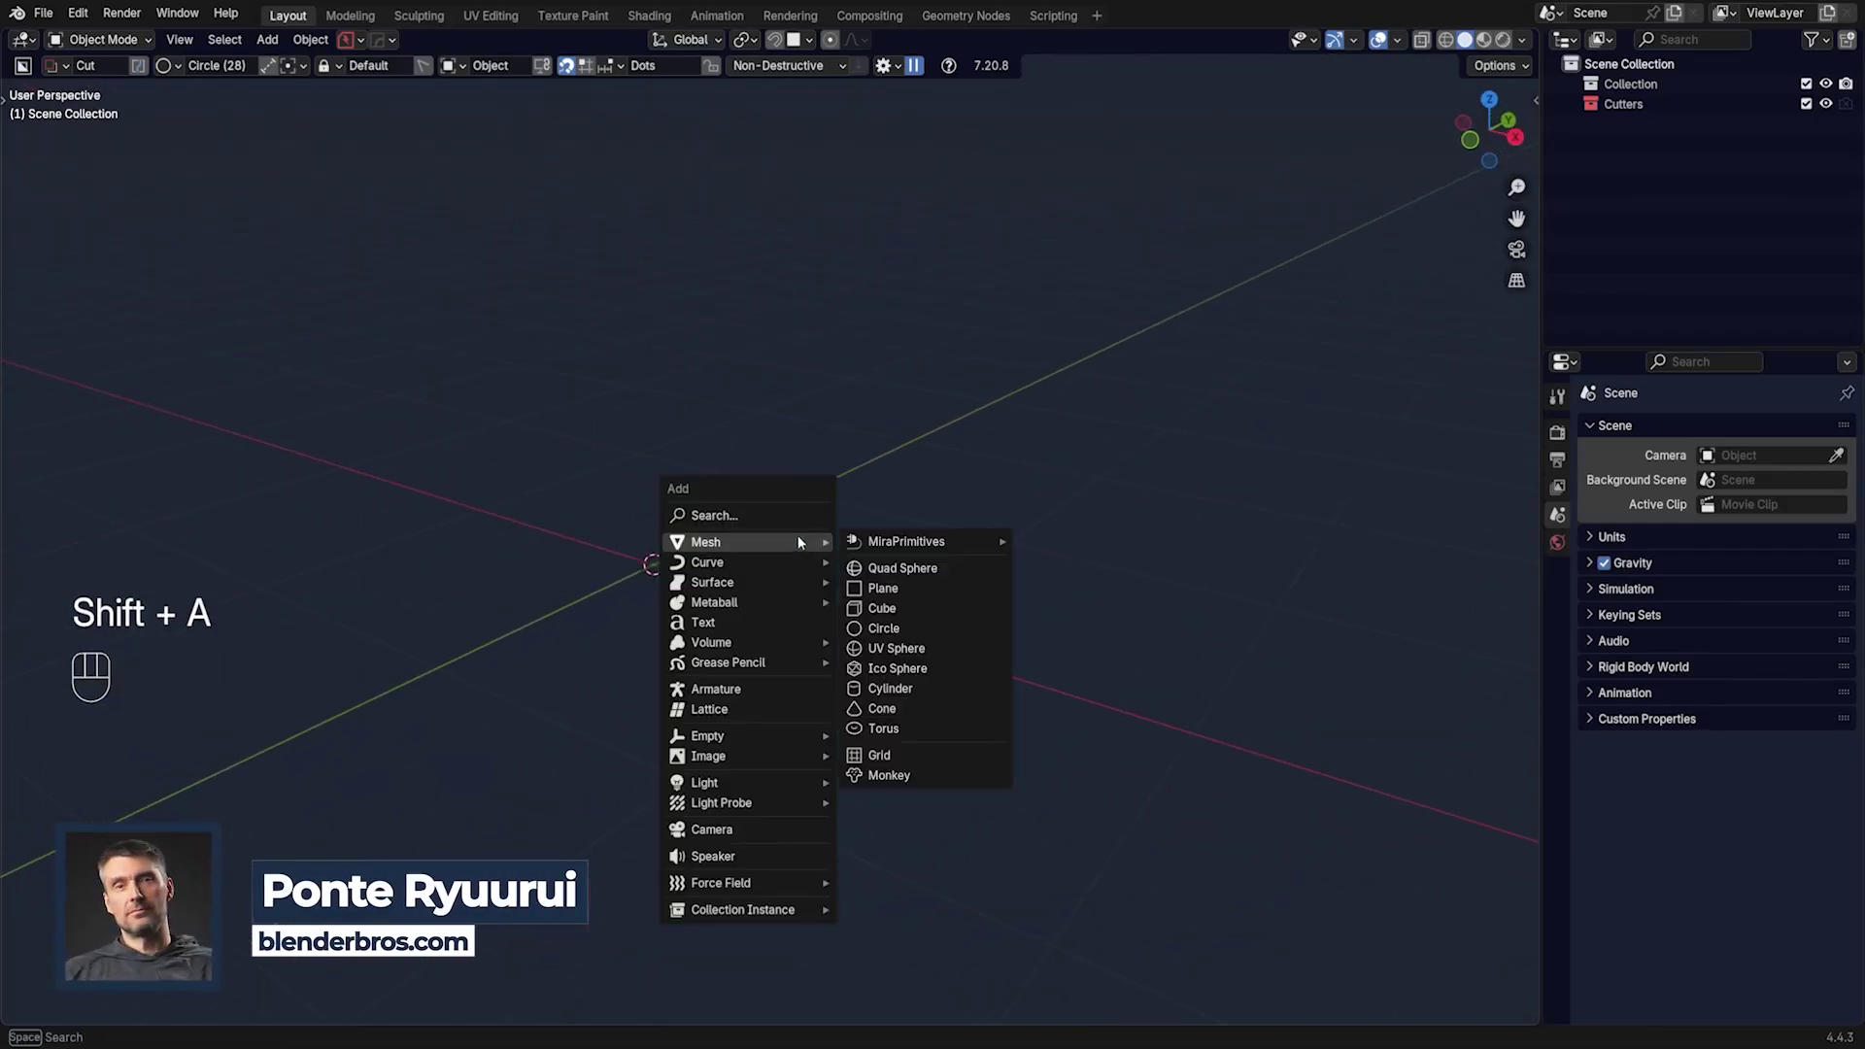
left_click(905, 599)
scroll(753, 578, "down", 3)
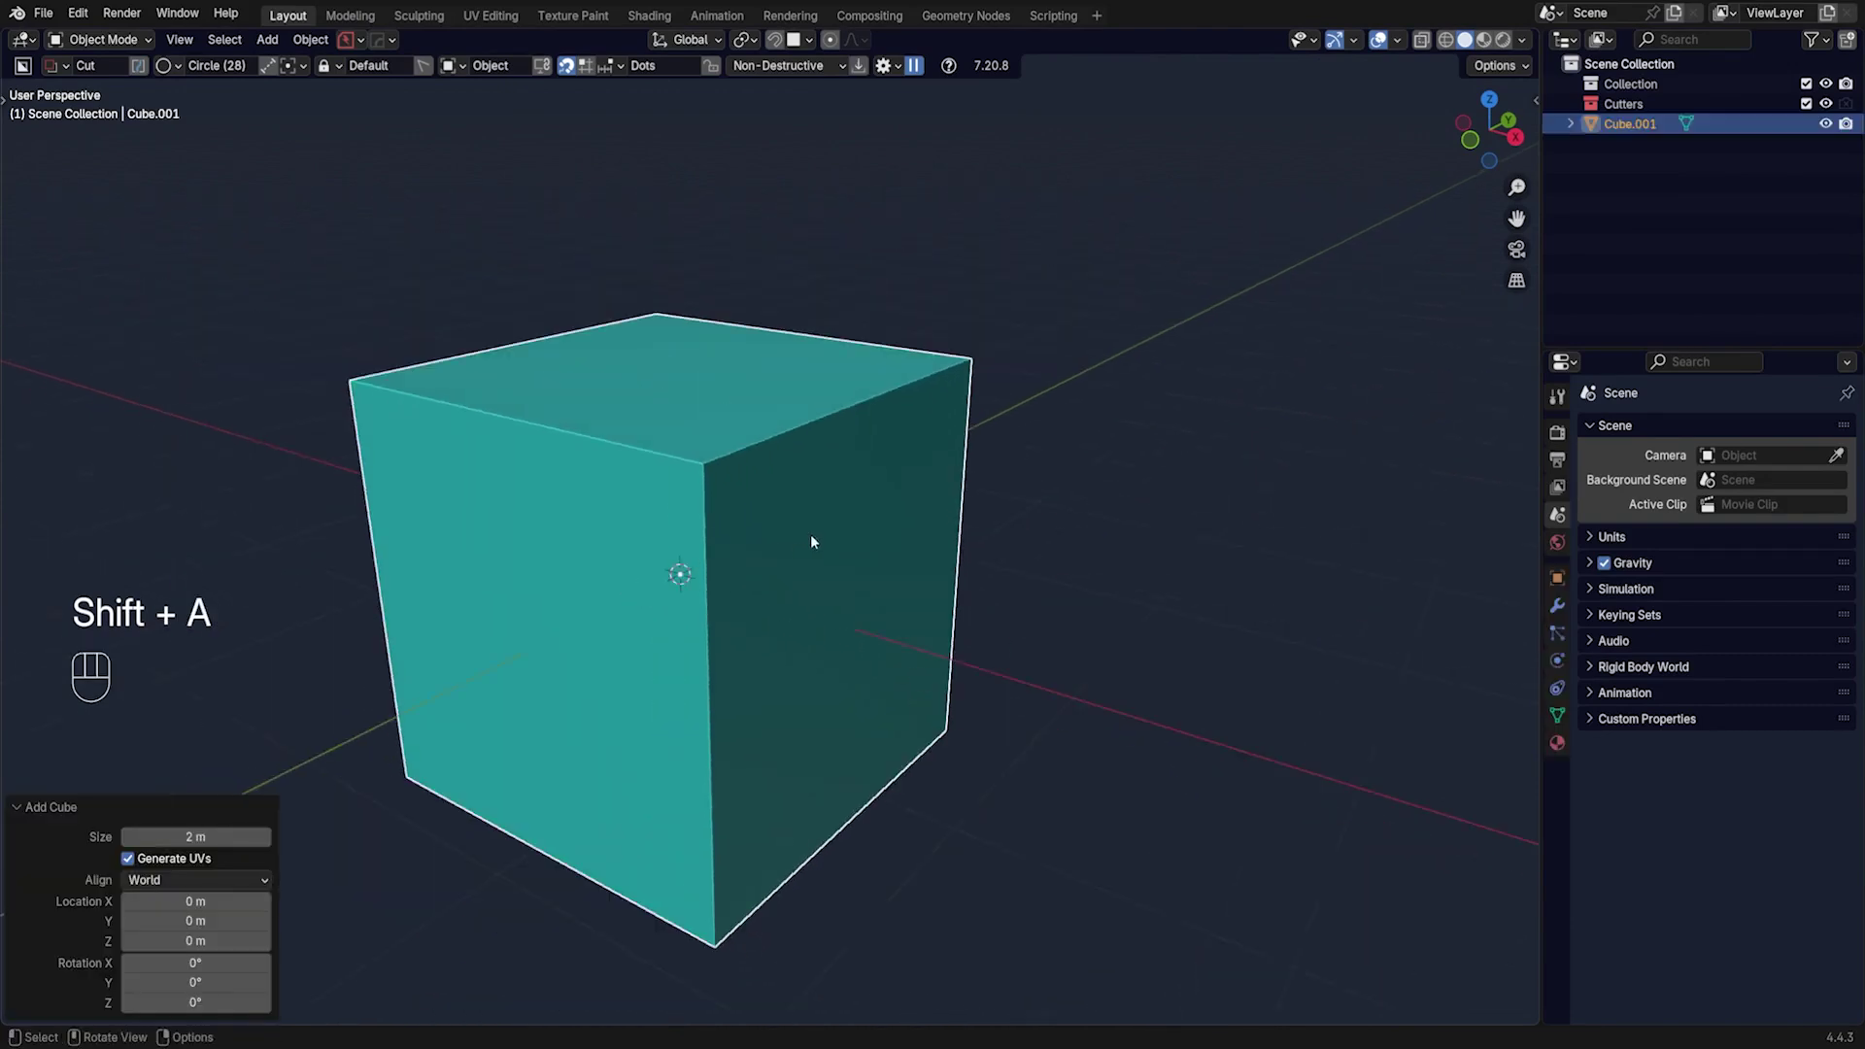
- Chamfer one upper edge of the cube with the MESHmachine Chamfer tool at a width of about 1.02
middle_click_drag(812, 537, 820, 417)
key("Tab")
left_click(807, 513)
key("y")
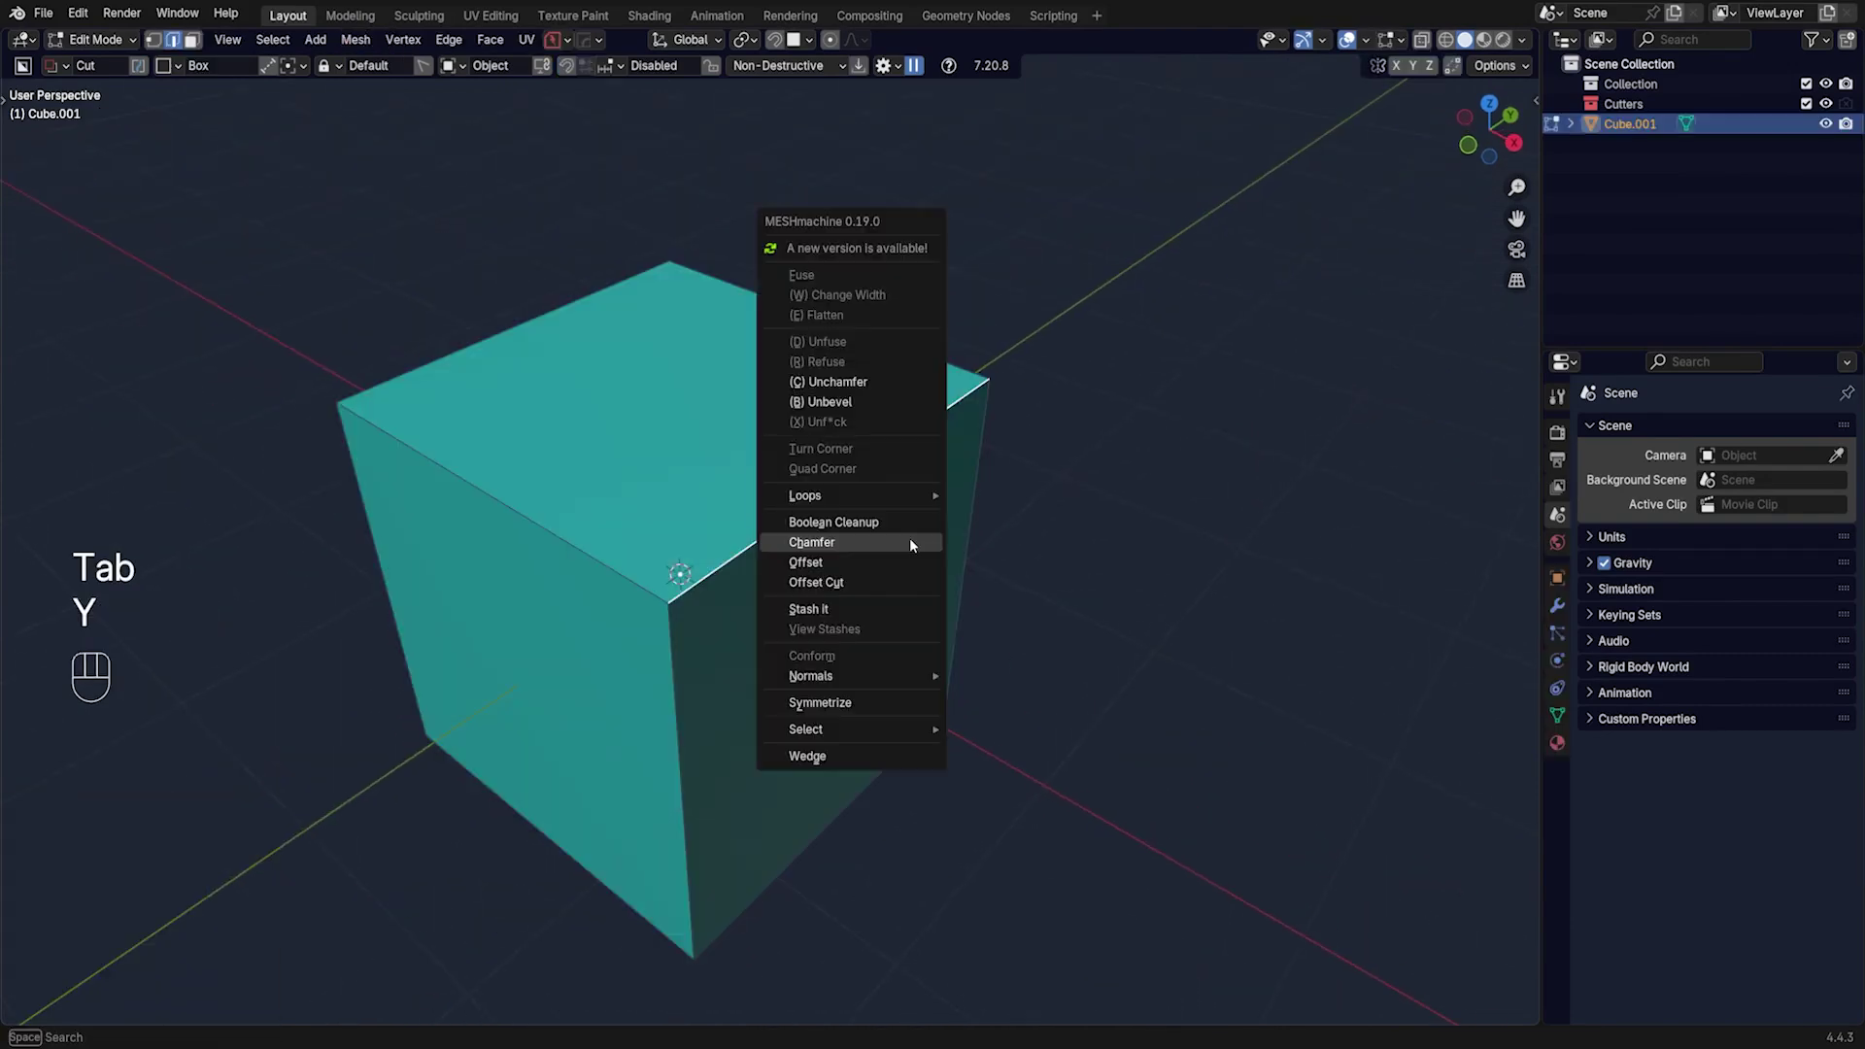
left_click(900, 538)
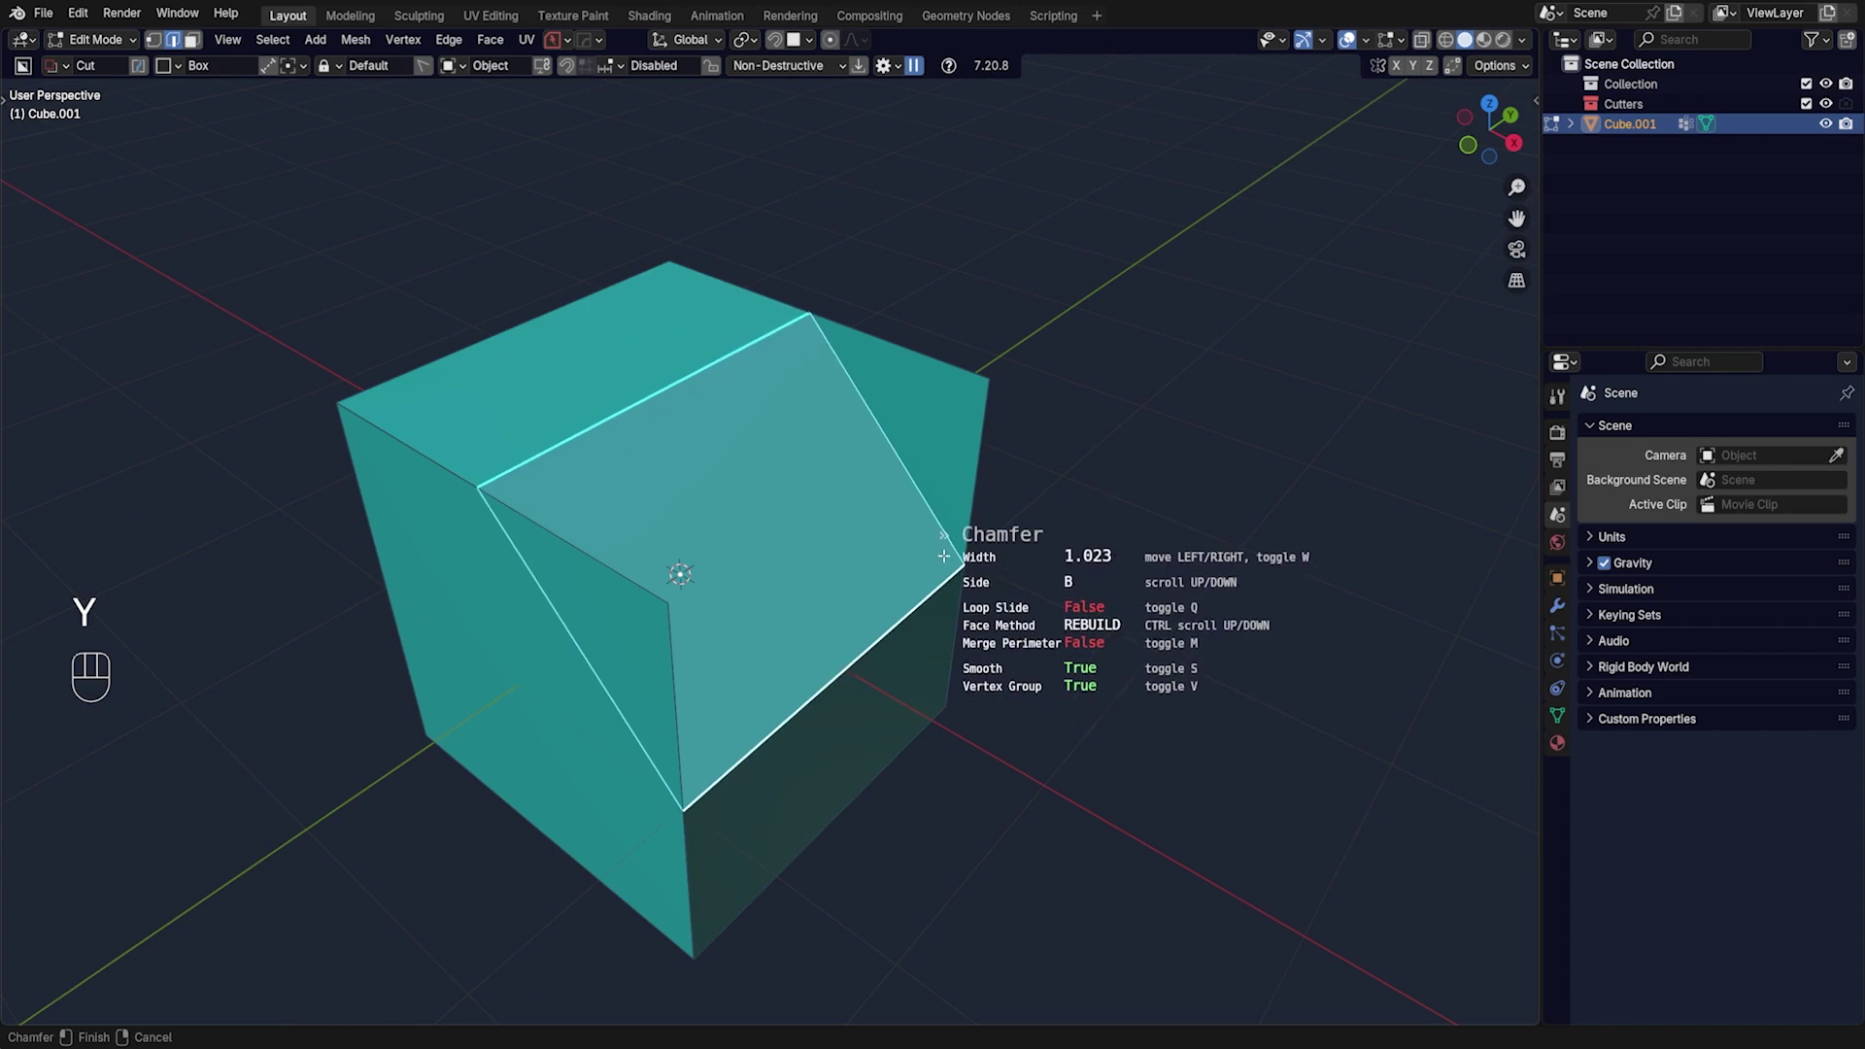
left_click(952, 559)
- Delete the chamfered cube and add a mesh cylinder in its place
middle_click_drag(952, 559, 853, 452)
key("Tab")
key("x")
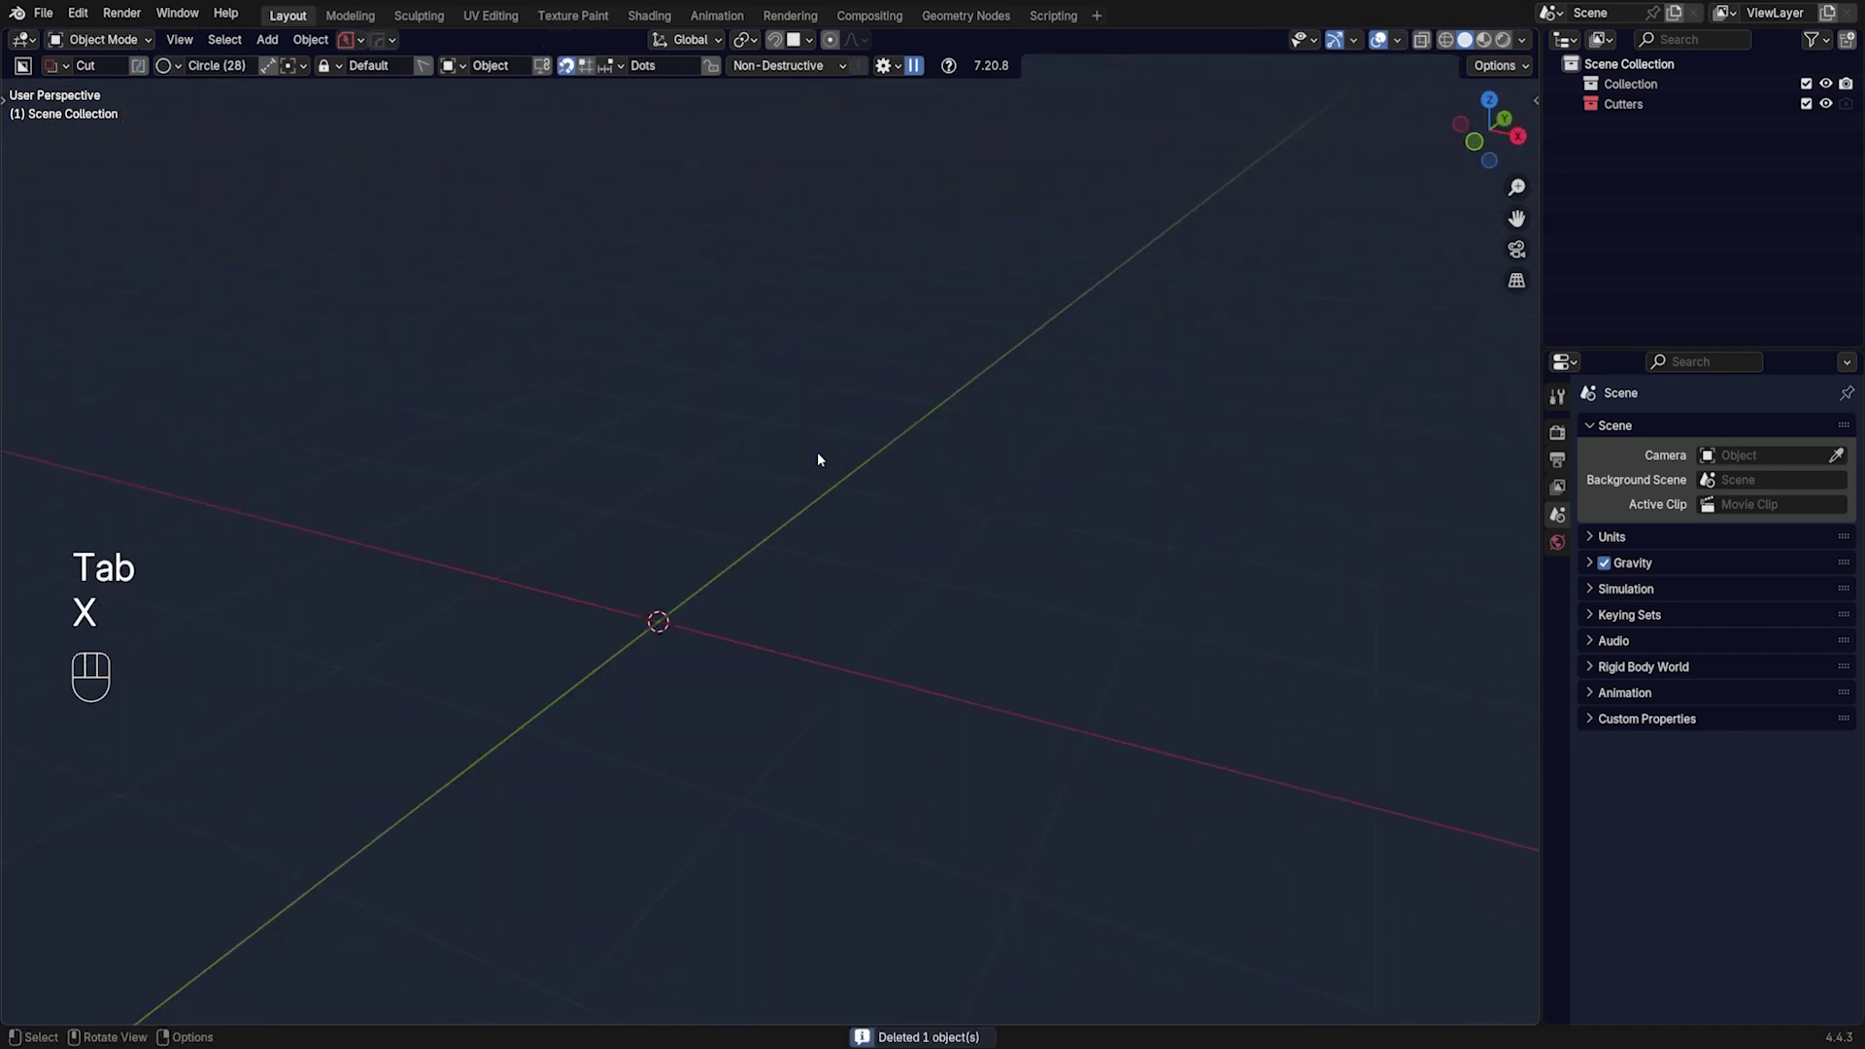
key("shift+a")
mouse_move(750, 486)
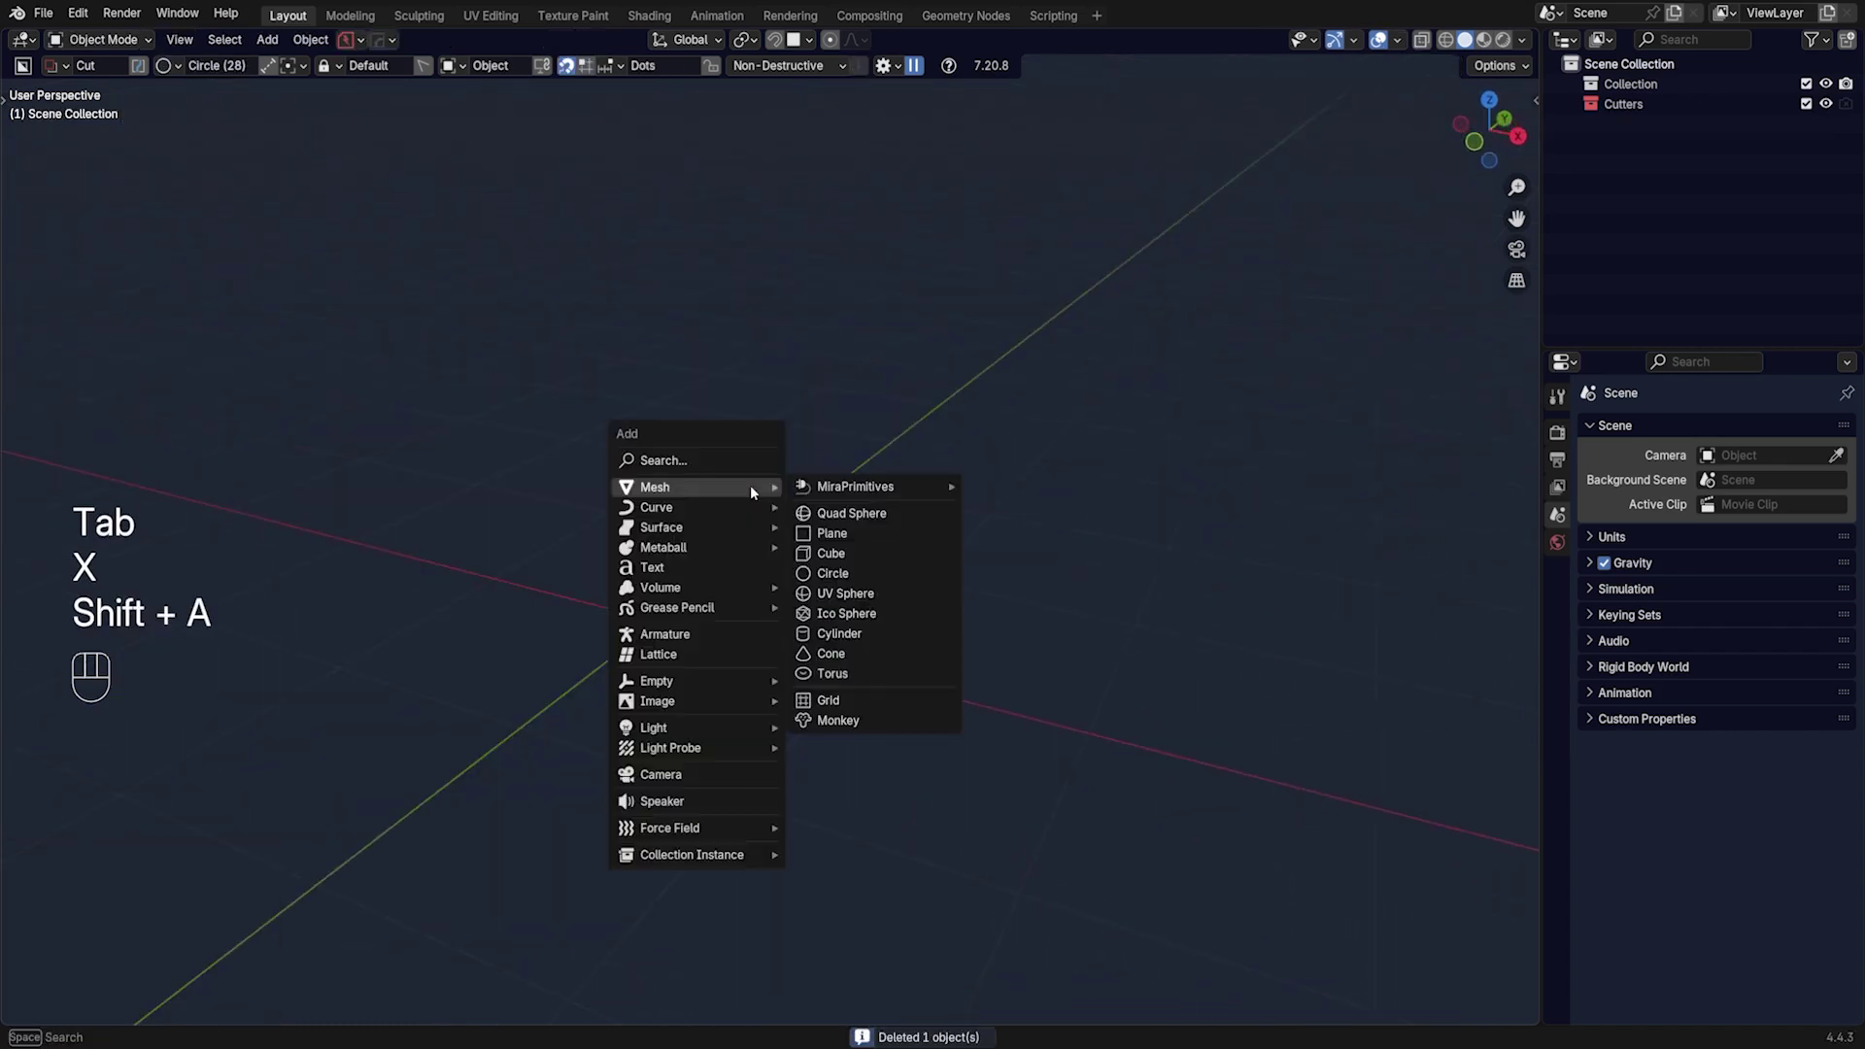
left_click(841, 635)
- Select the cylinder's upper rim edge loop and chamfer it with MESHmachine at a width of about 0.34
key("Tab")
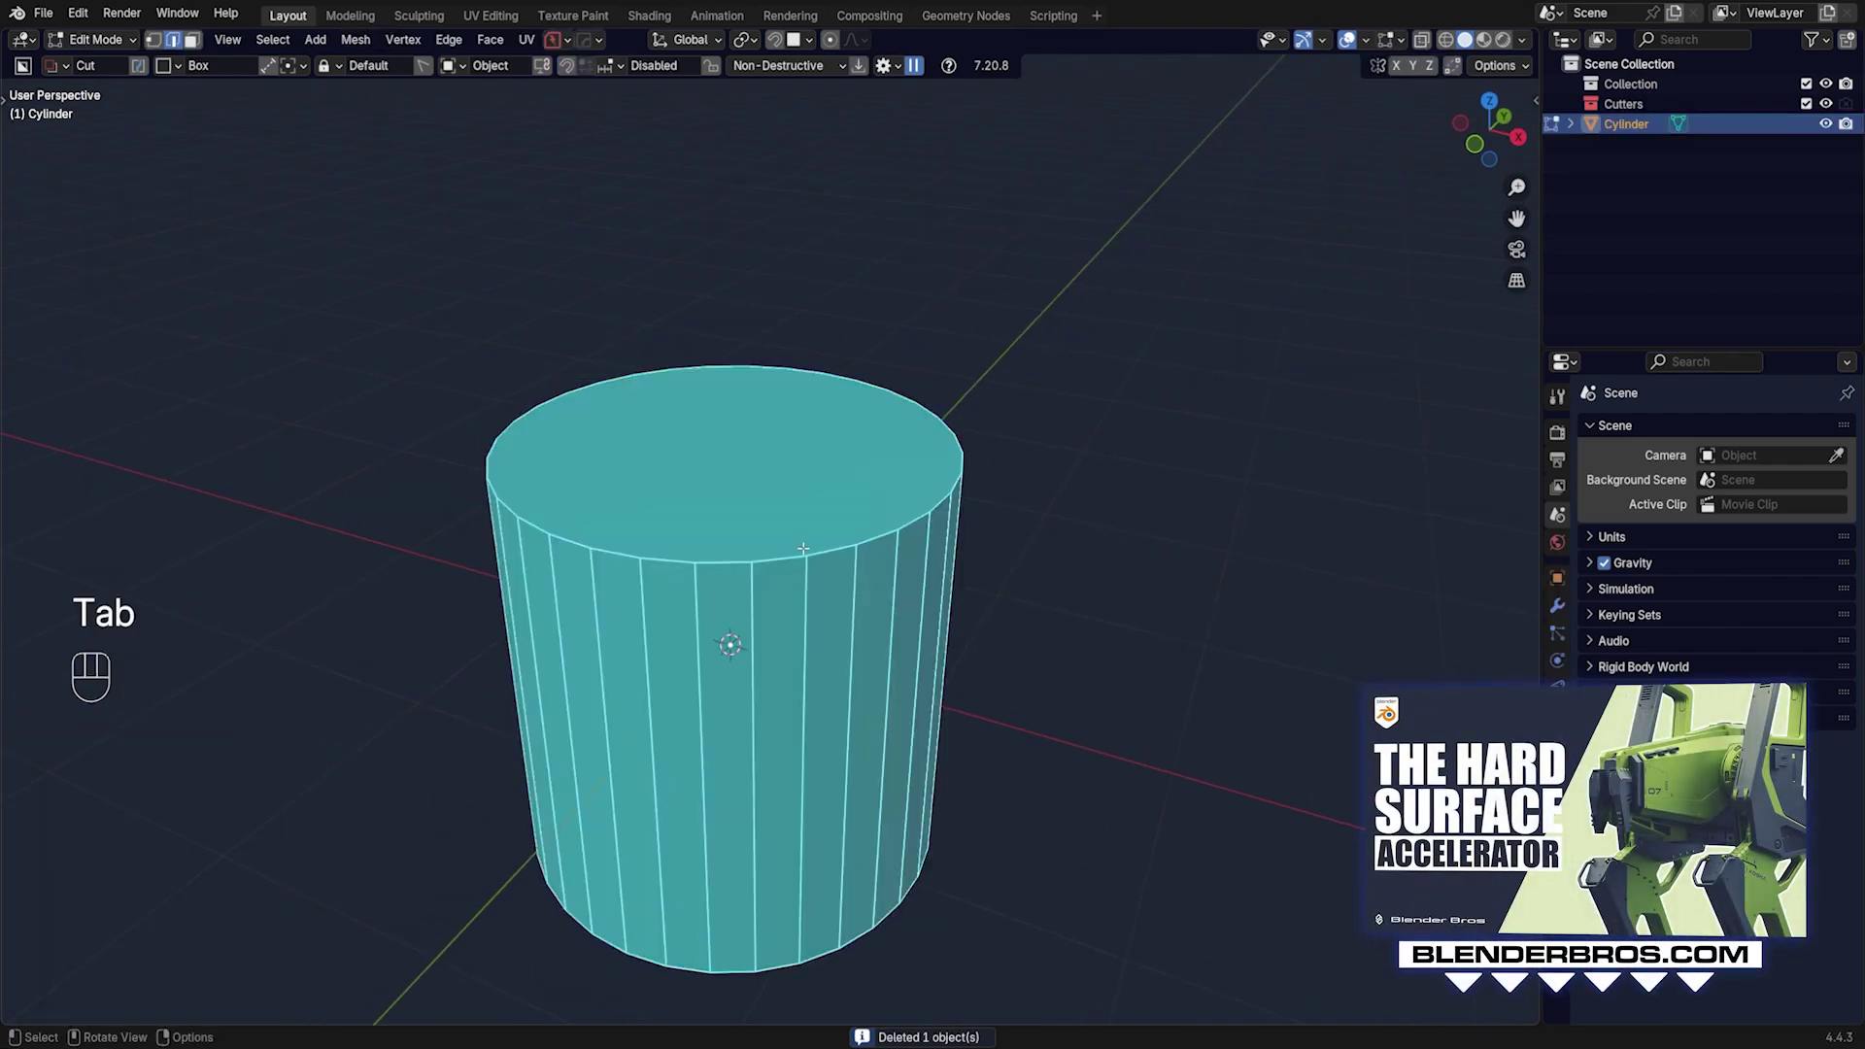
left_click(833, 544)
left_click(833, 545, "alt")
key("y")
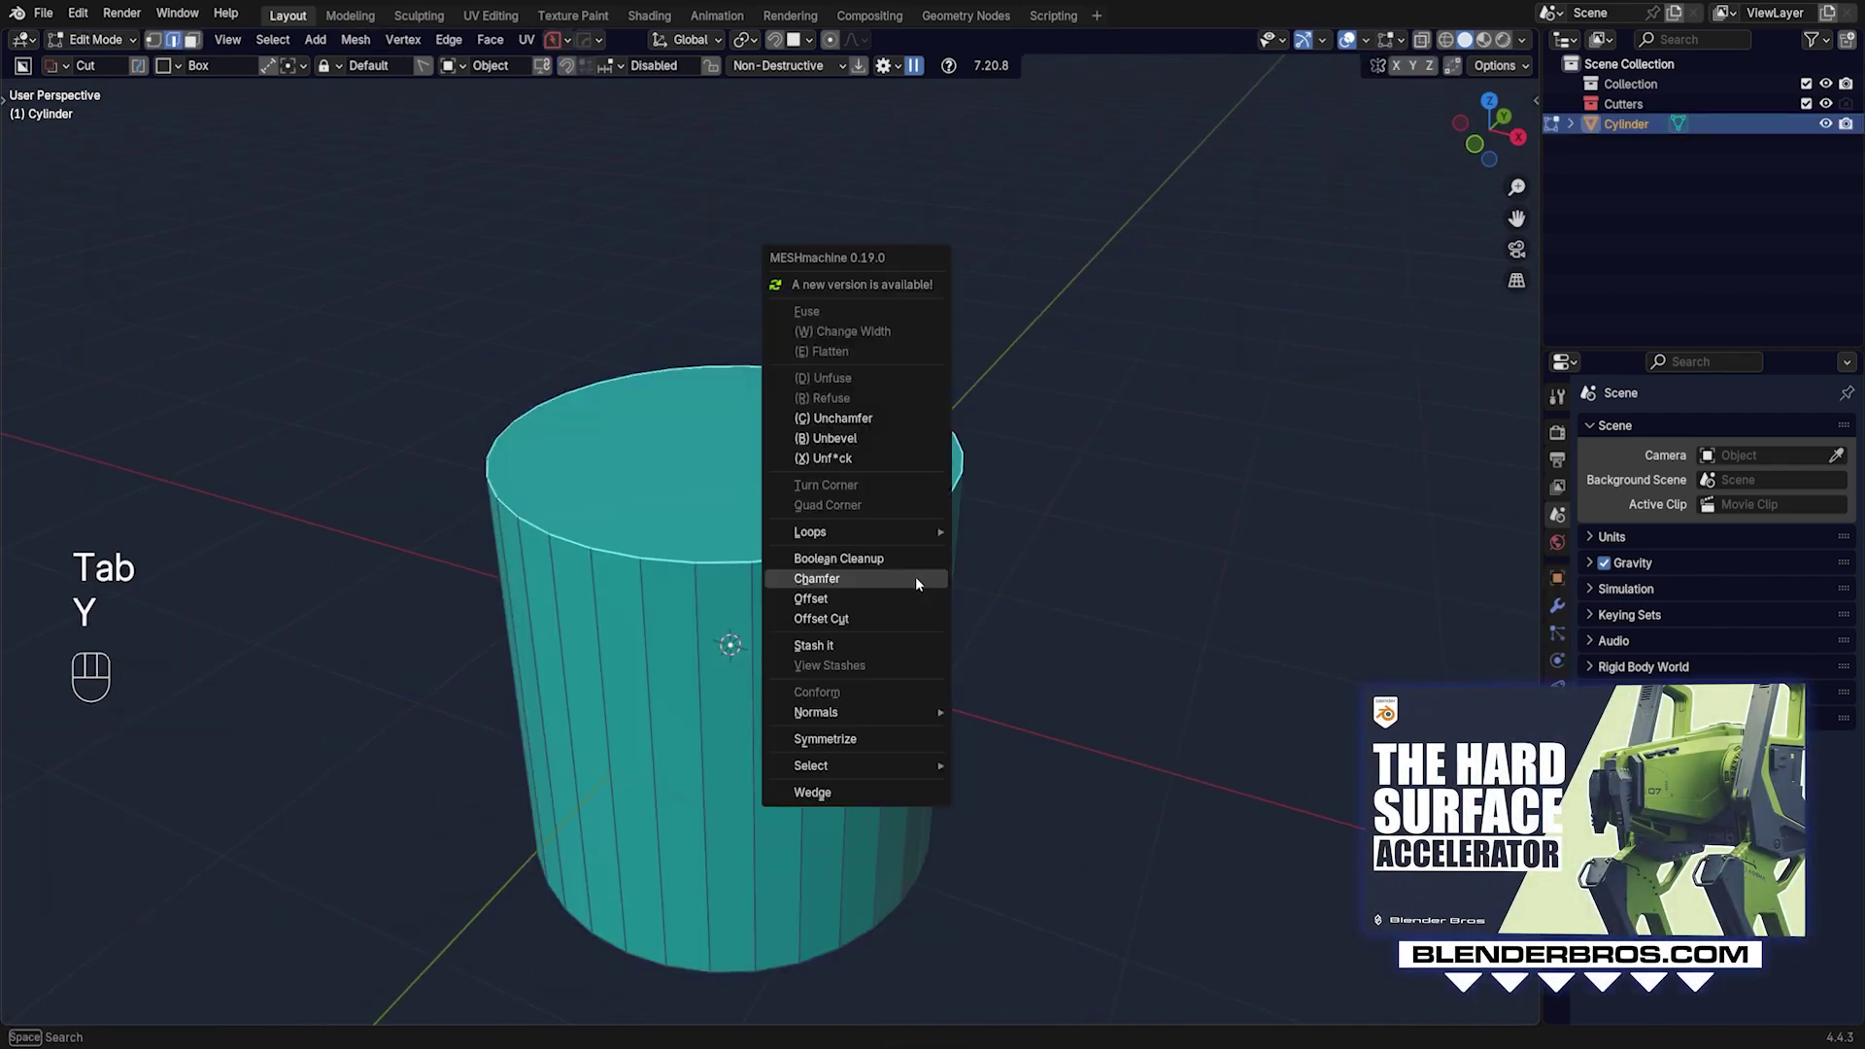
left_click(915, 575)
left_click(888, 579)
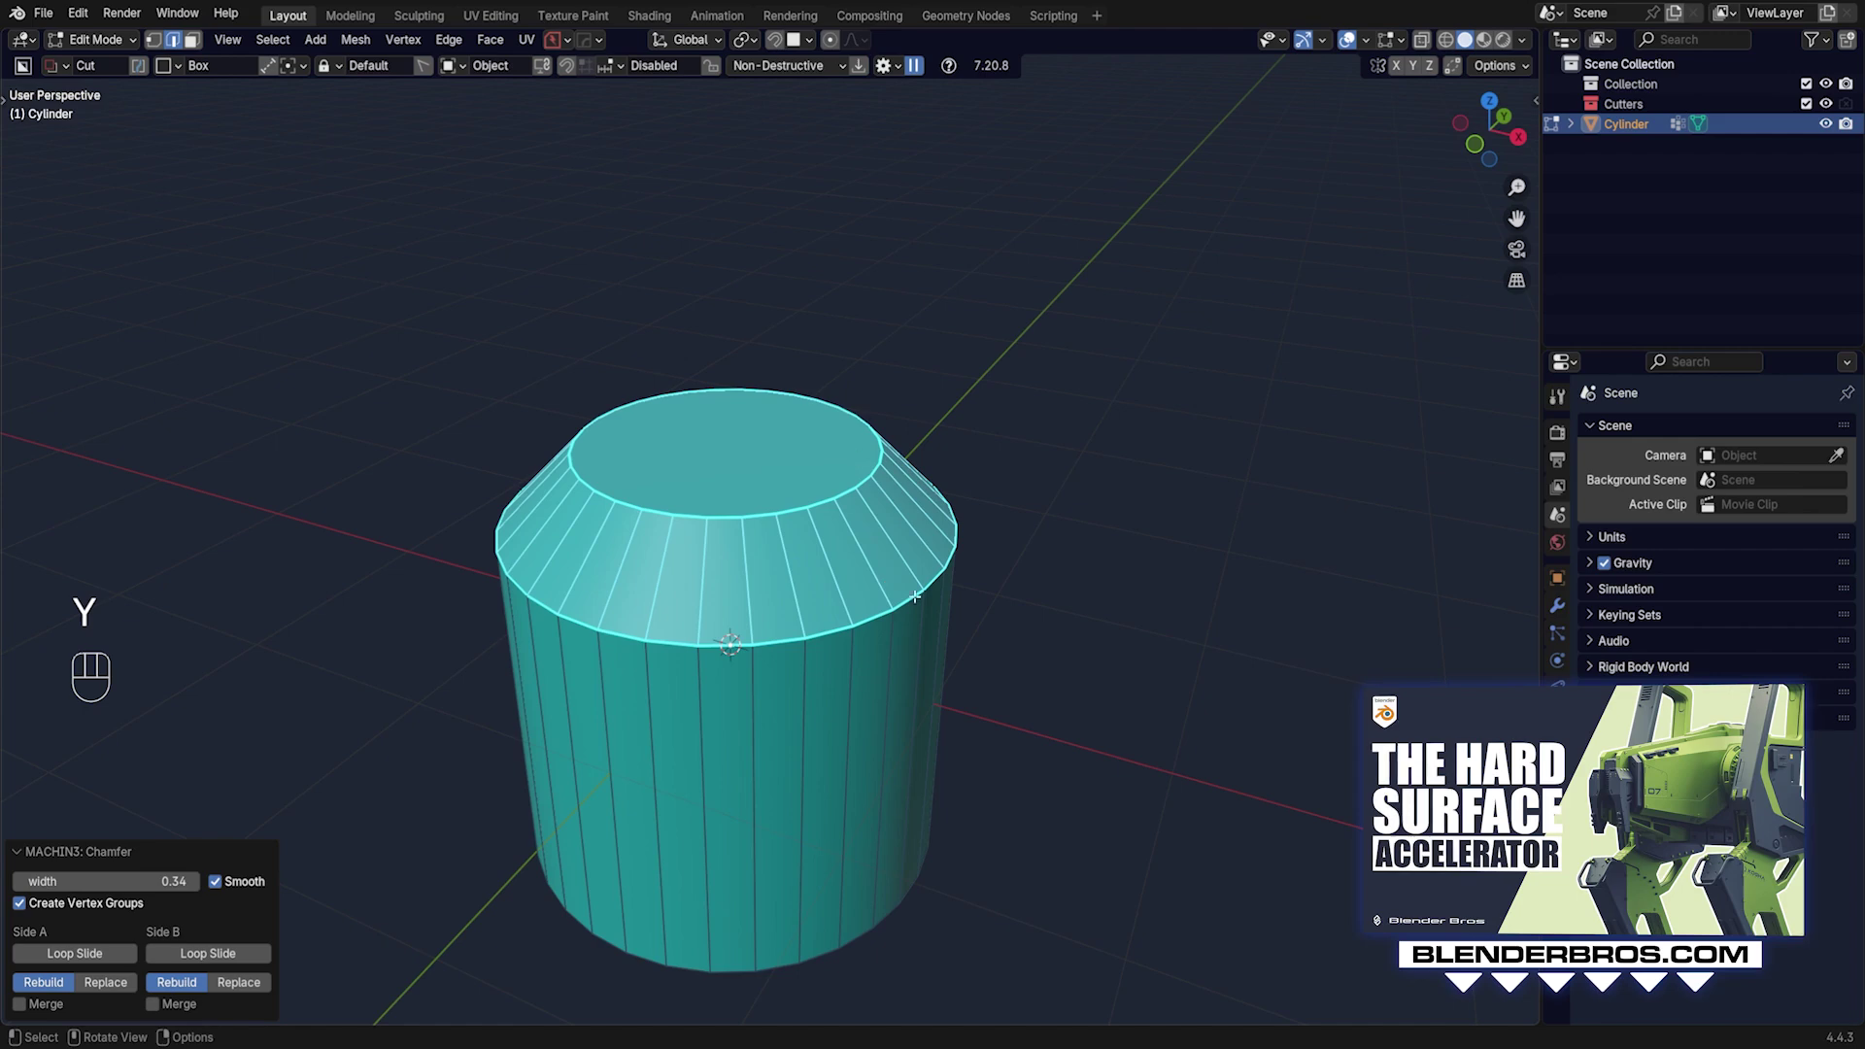
middle_click_drag(887, 653, 882, 643)
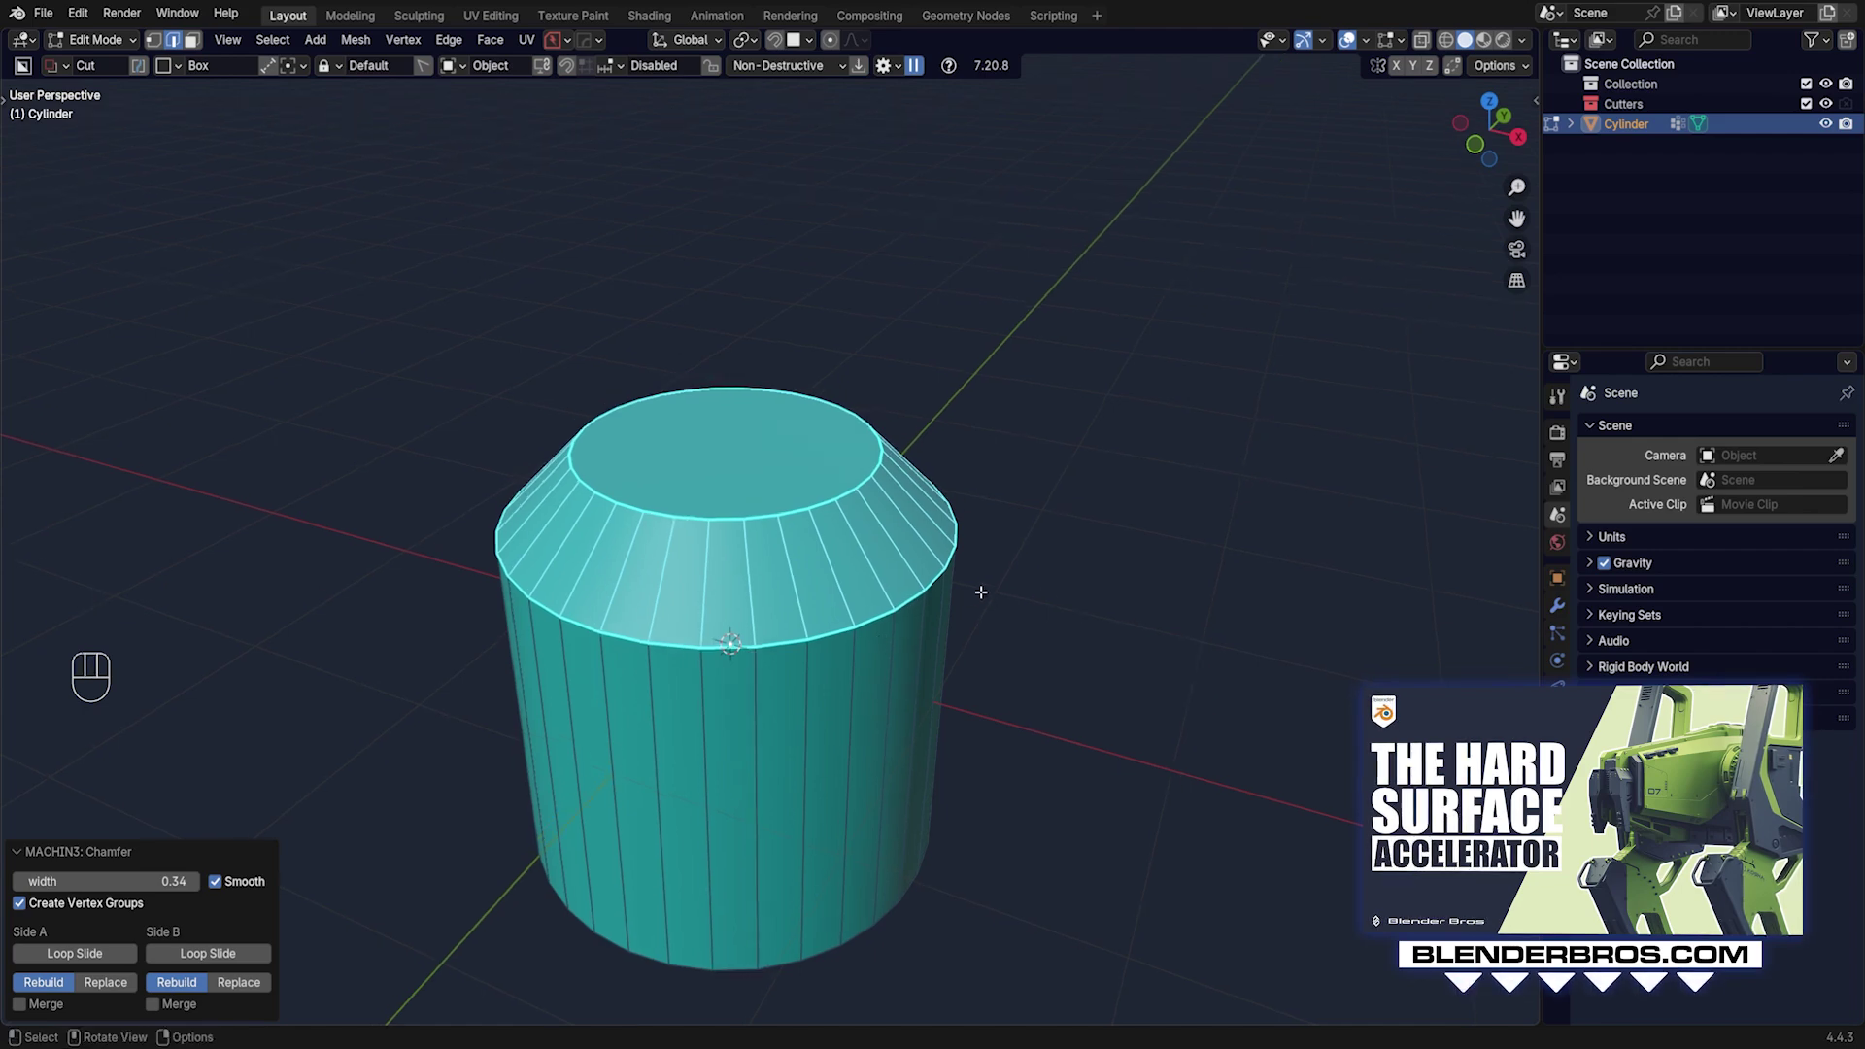
- Delete the chamfered cylinder from the scene
key("Tab")
key("x")
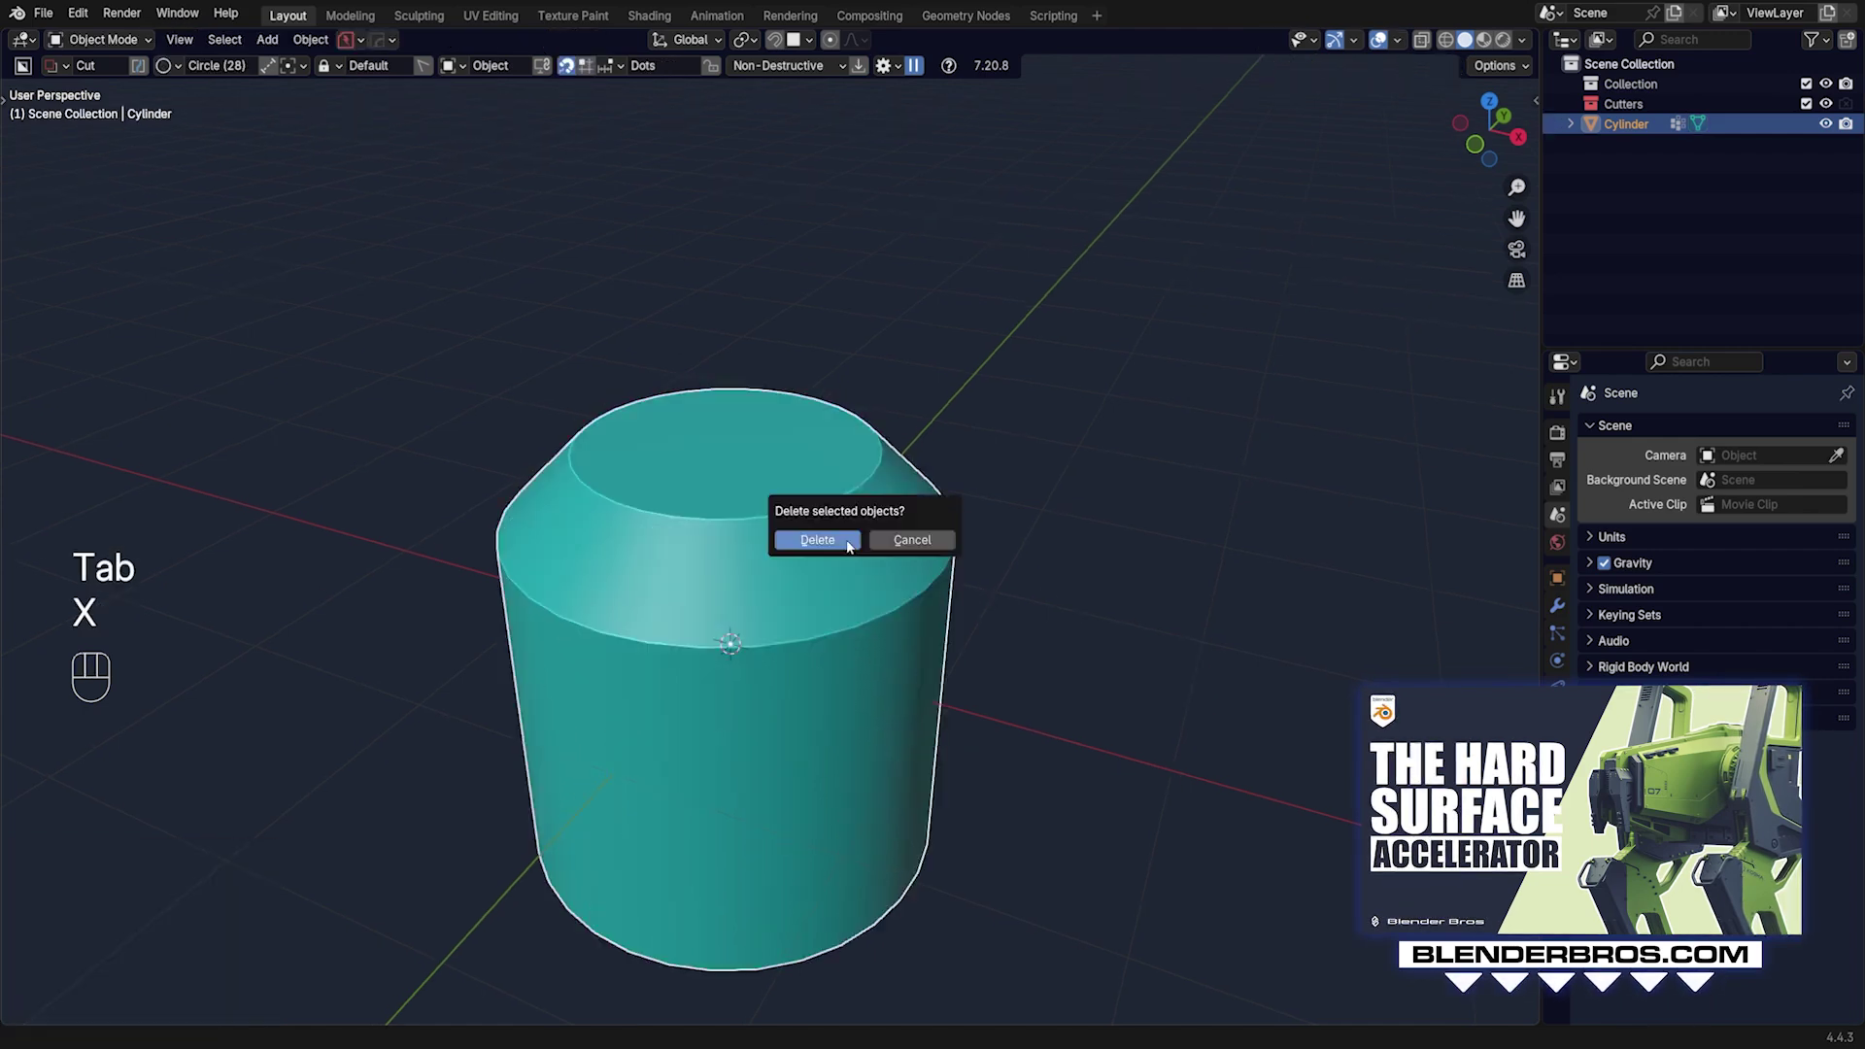
left_click(820, 538)
- Add a quad sphere and view it from the right in orthographic projection
middle_click_drag(888, 649, 792, 518)
key("shift+a")
mouse_move(799, 544)
left_click(894, 566)
key("KP_5")
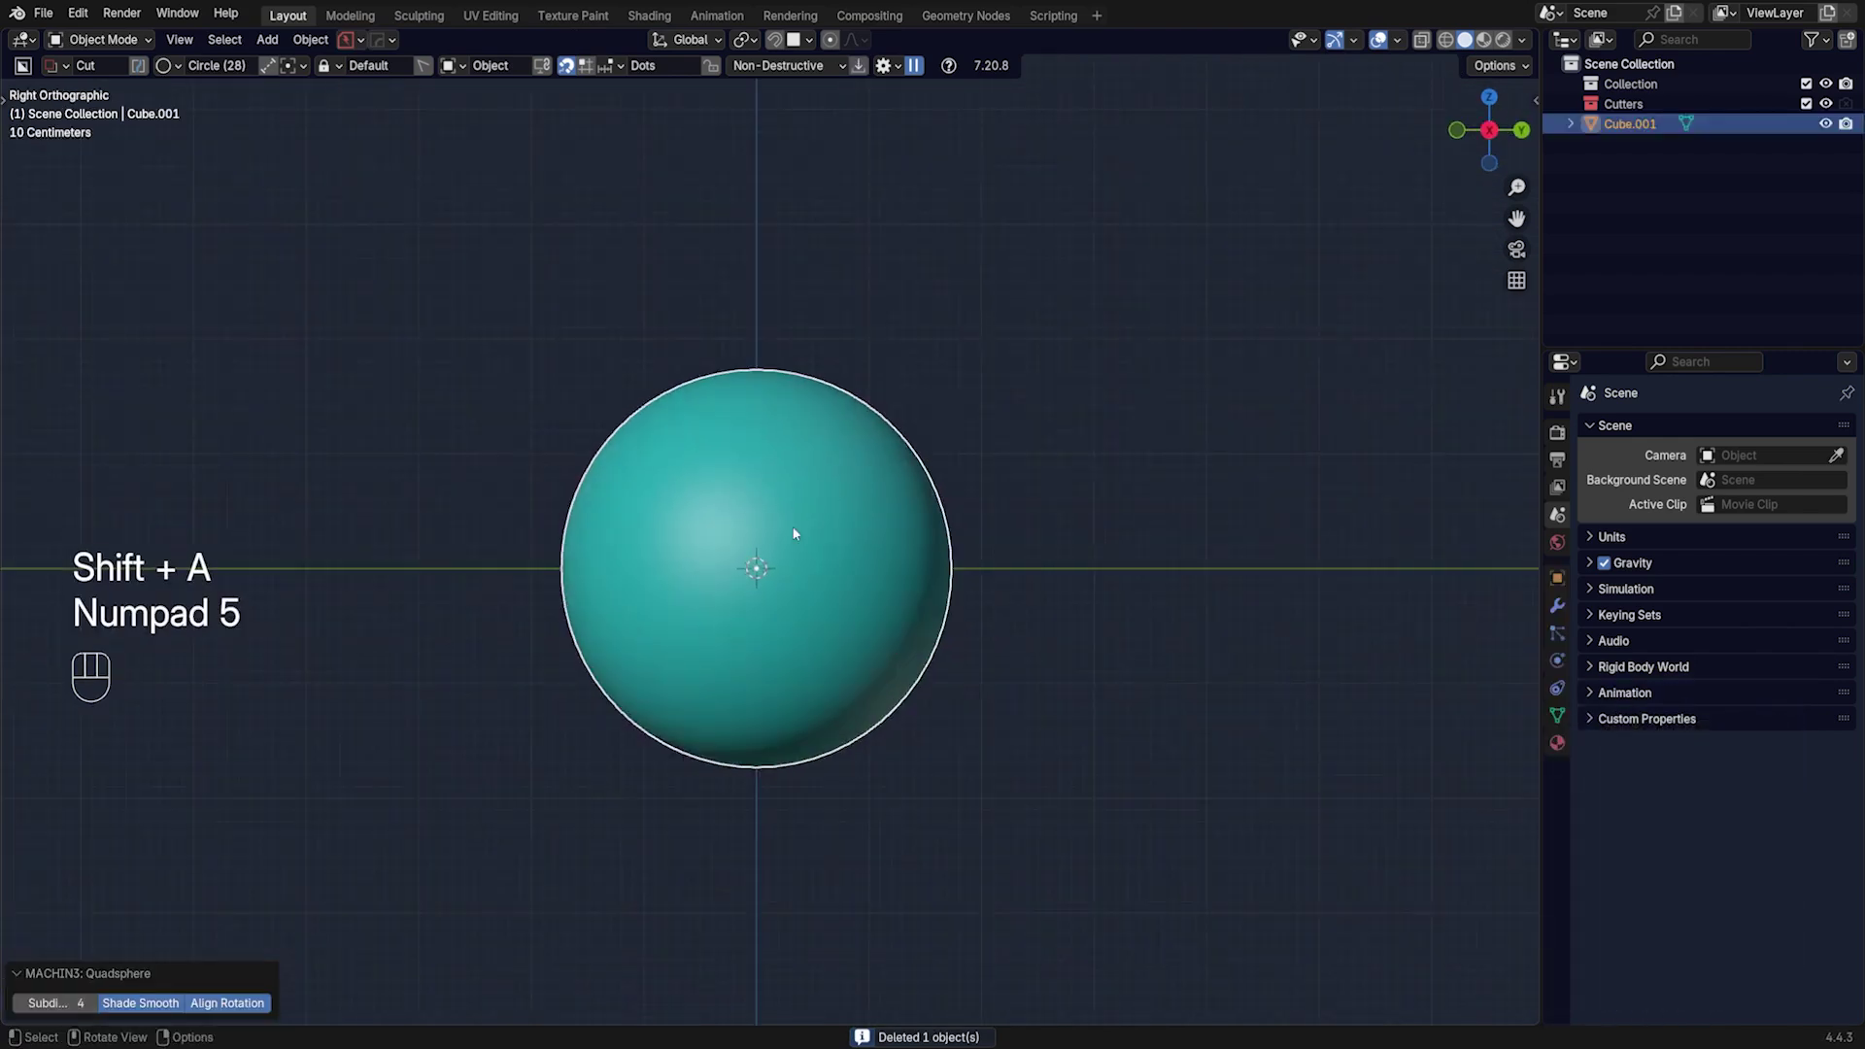
- Cut a non-destructive round hole into the sphere's centre with a 28-sided BoxCutter circle, extruded about 0.83 deep
scroll(787, 568, "up", 4)
key("d")
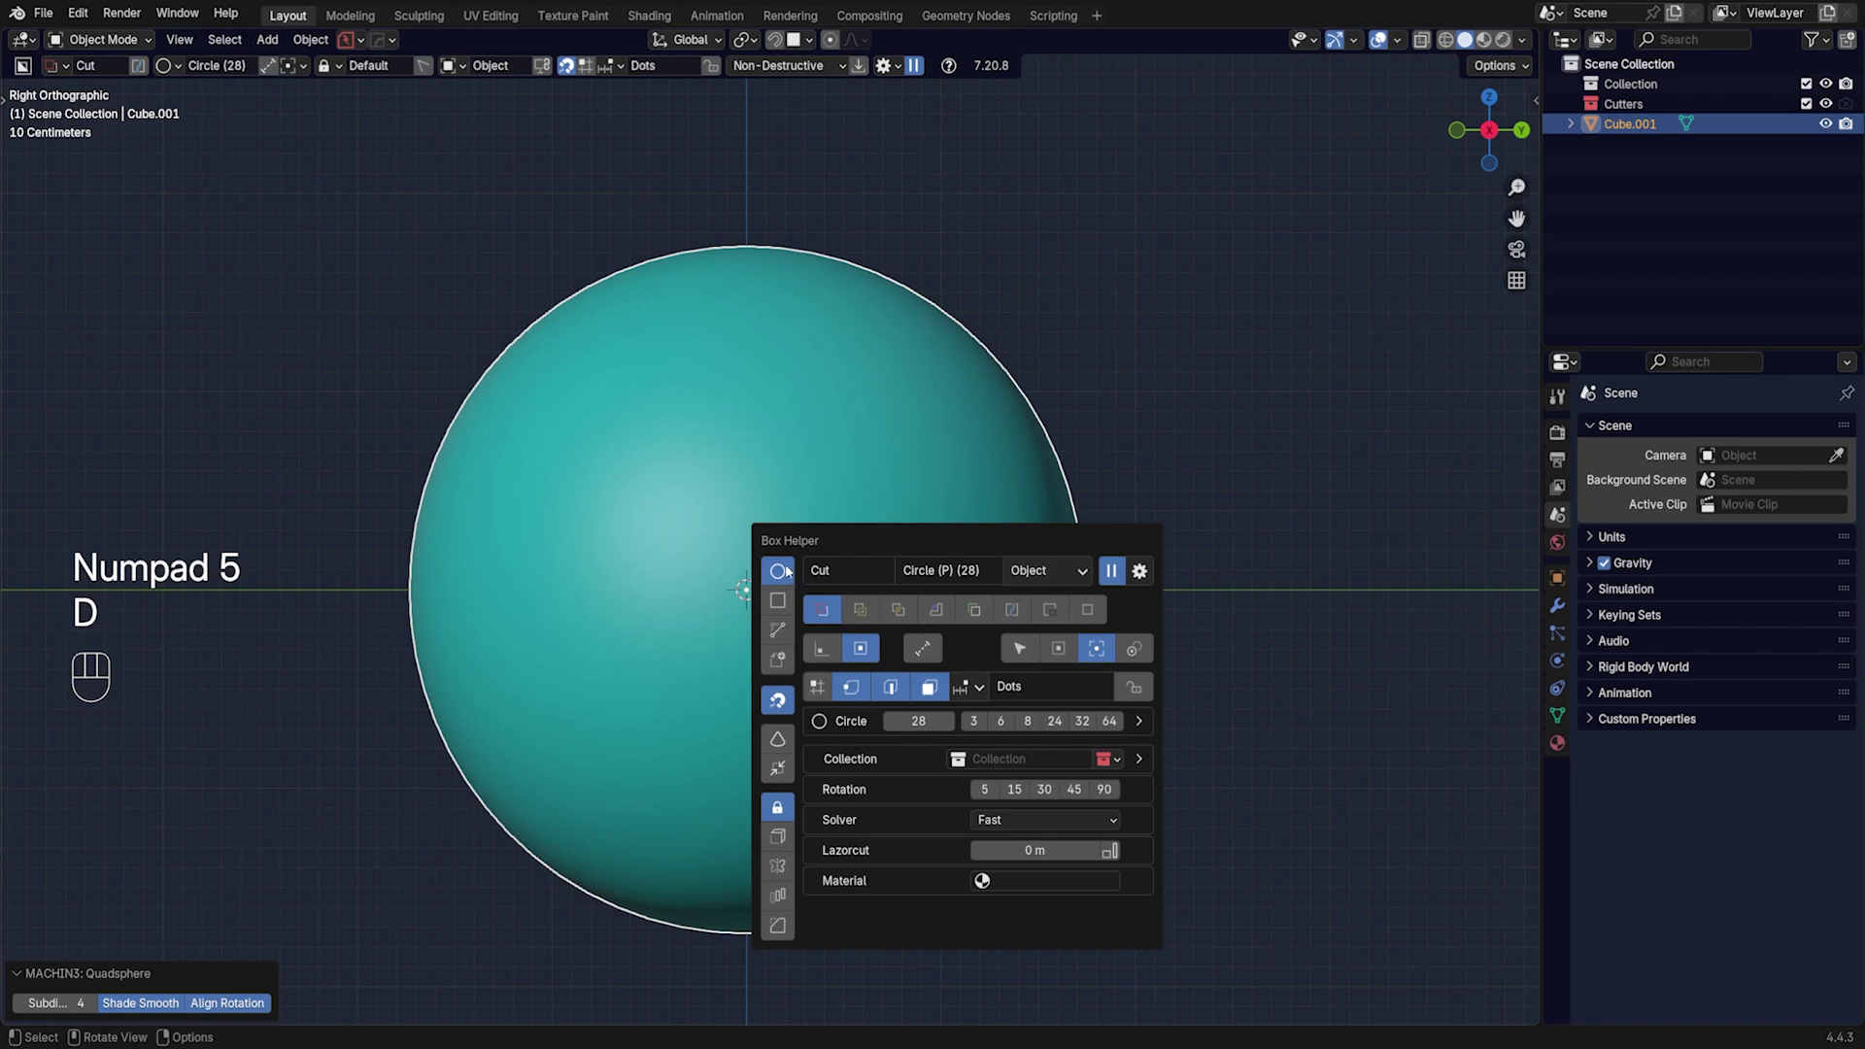
left_click_drag(746, 590, 839, 614, "ctrl")
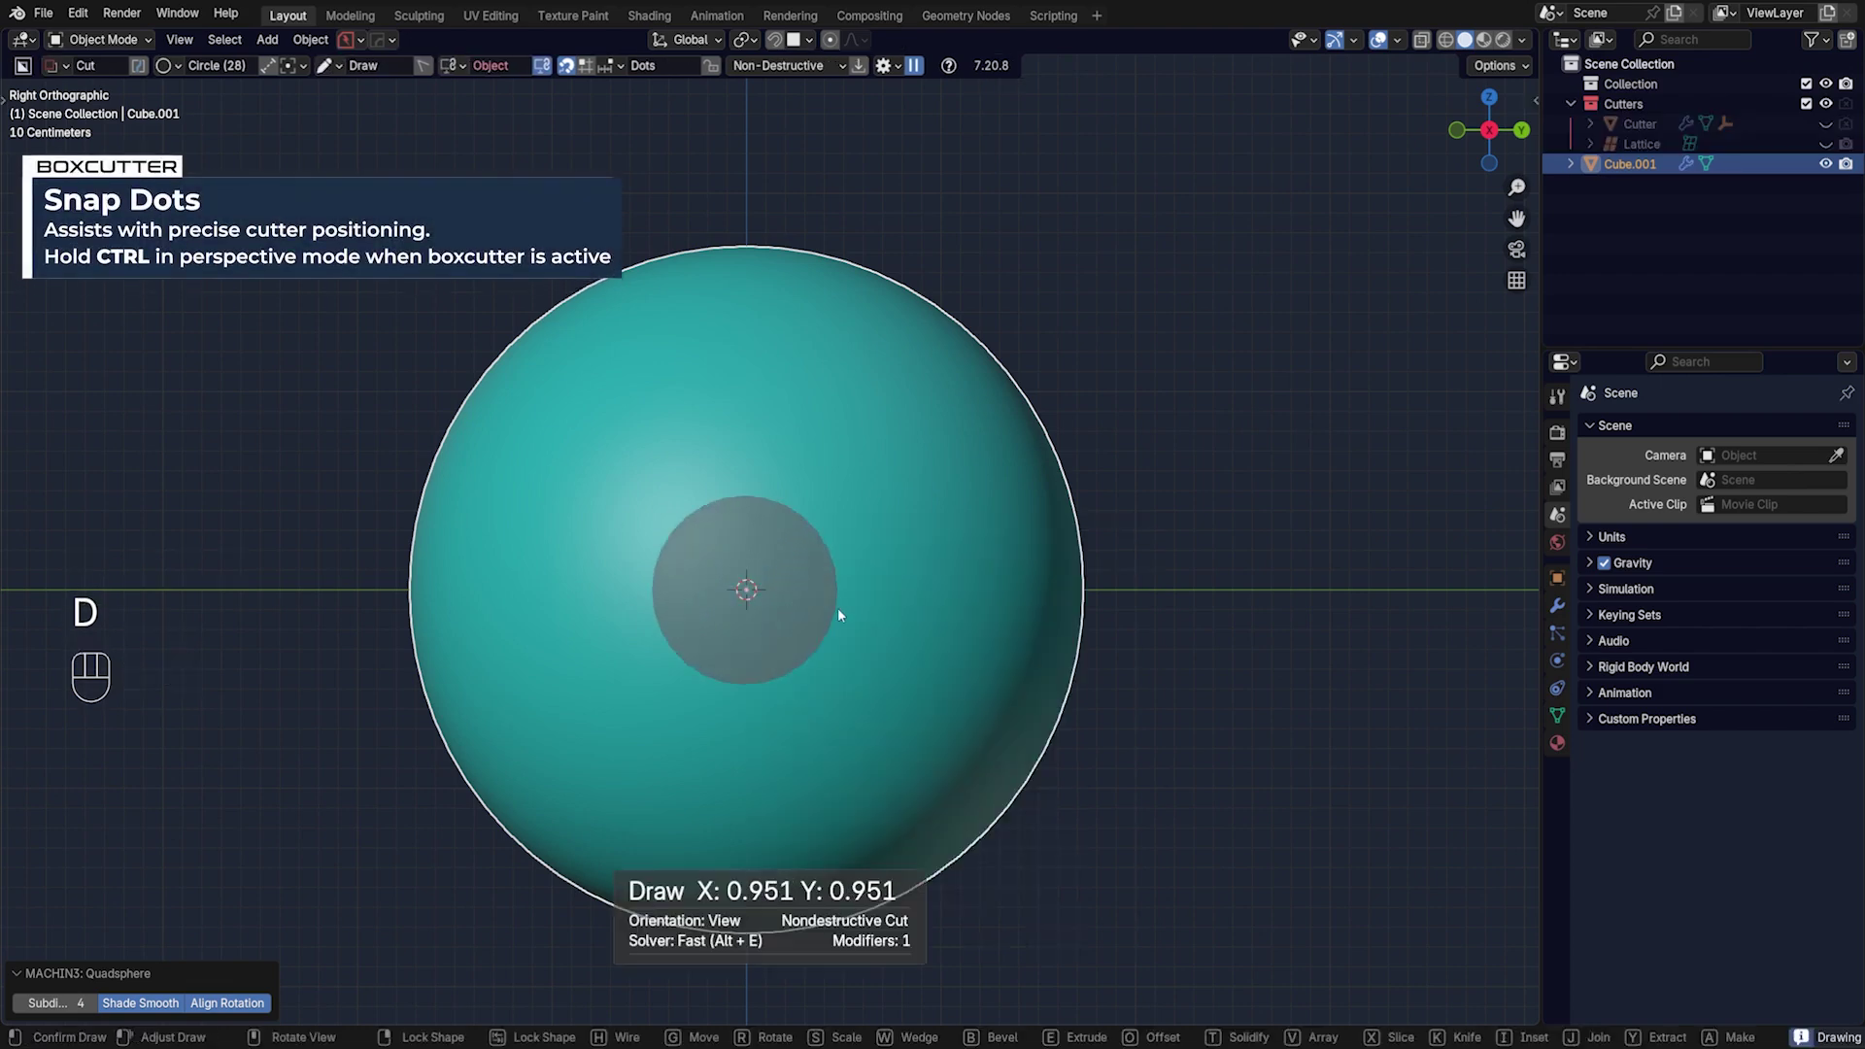
middle_click_drag(839, 610, 1054, 637)
left_click(914, 614, "shift")
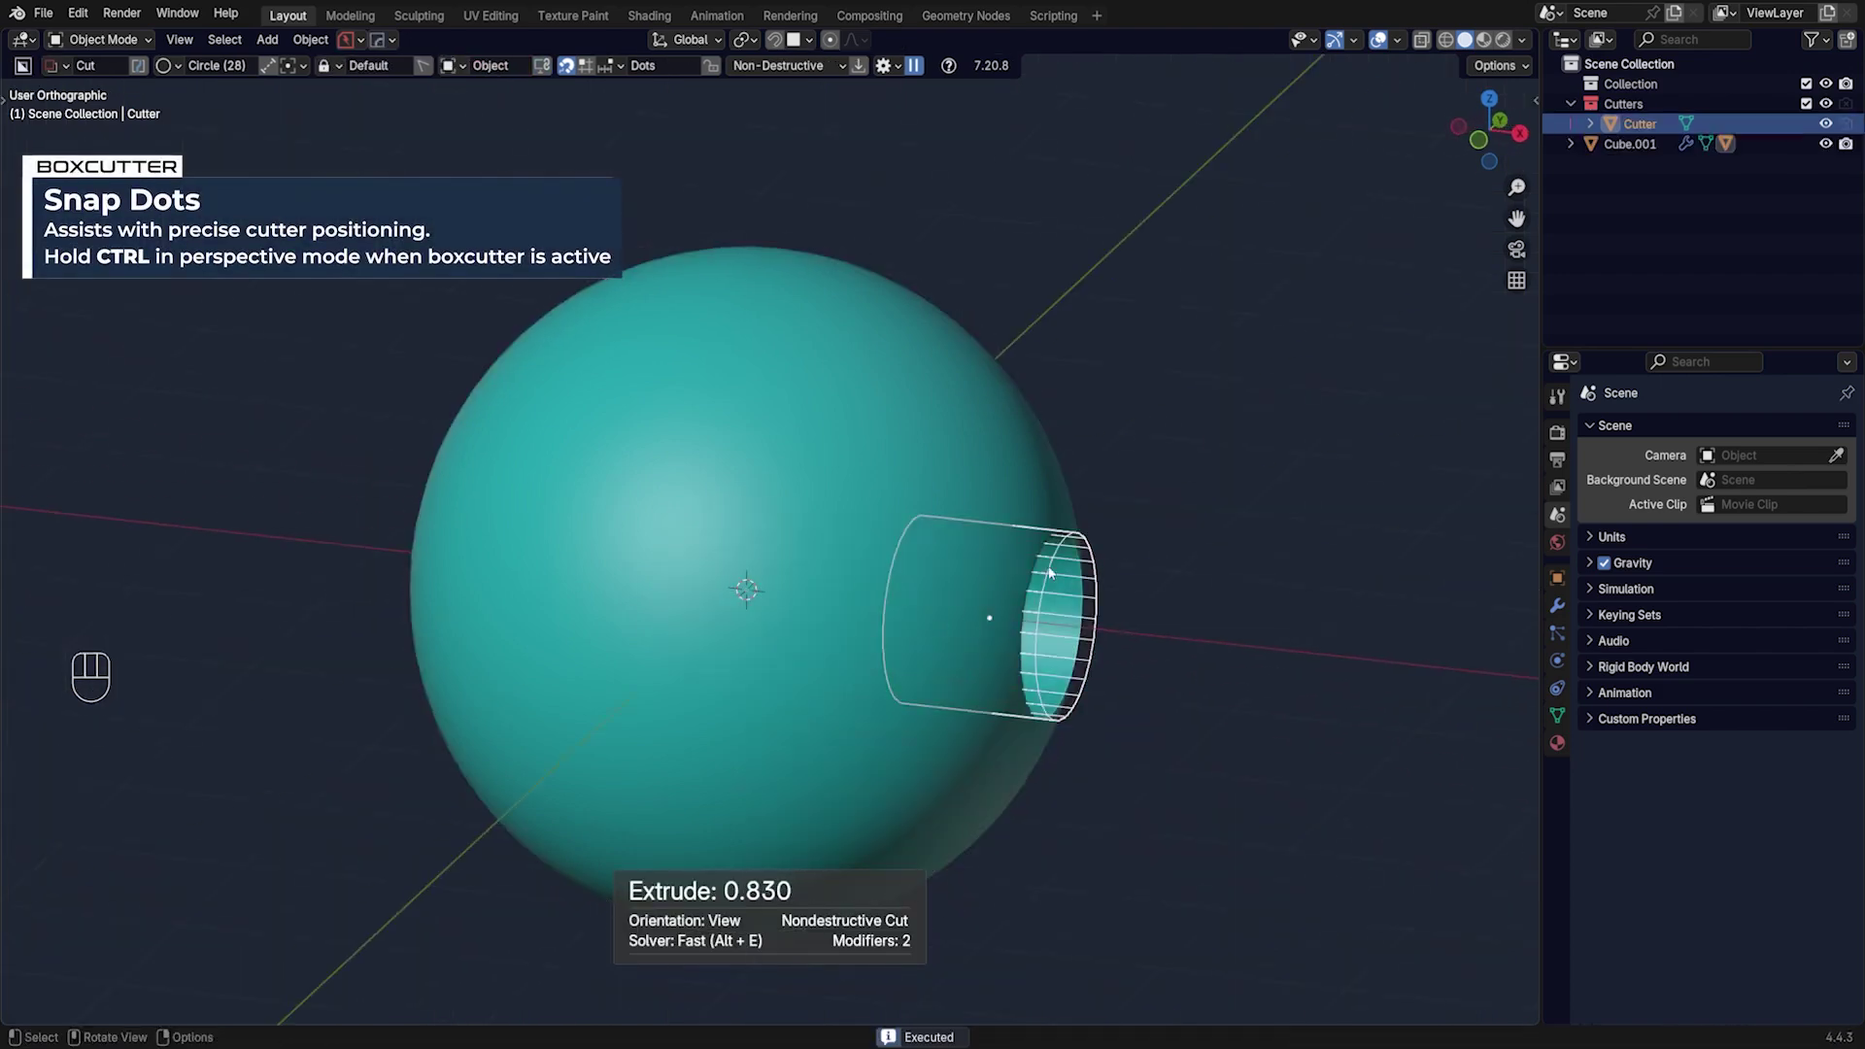
- Select the sphere and stash its shape with MESHmachine Stash It
middle_click_drag(1049, 573, 974, 557)
left_click(947, 472)
key("y")
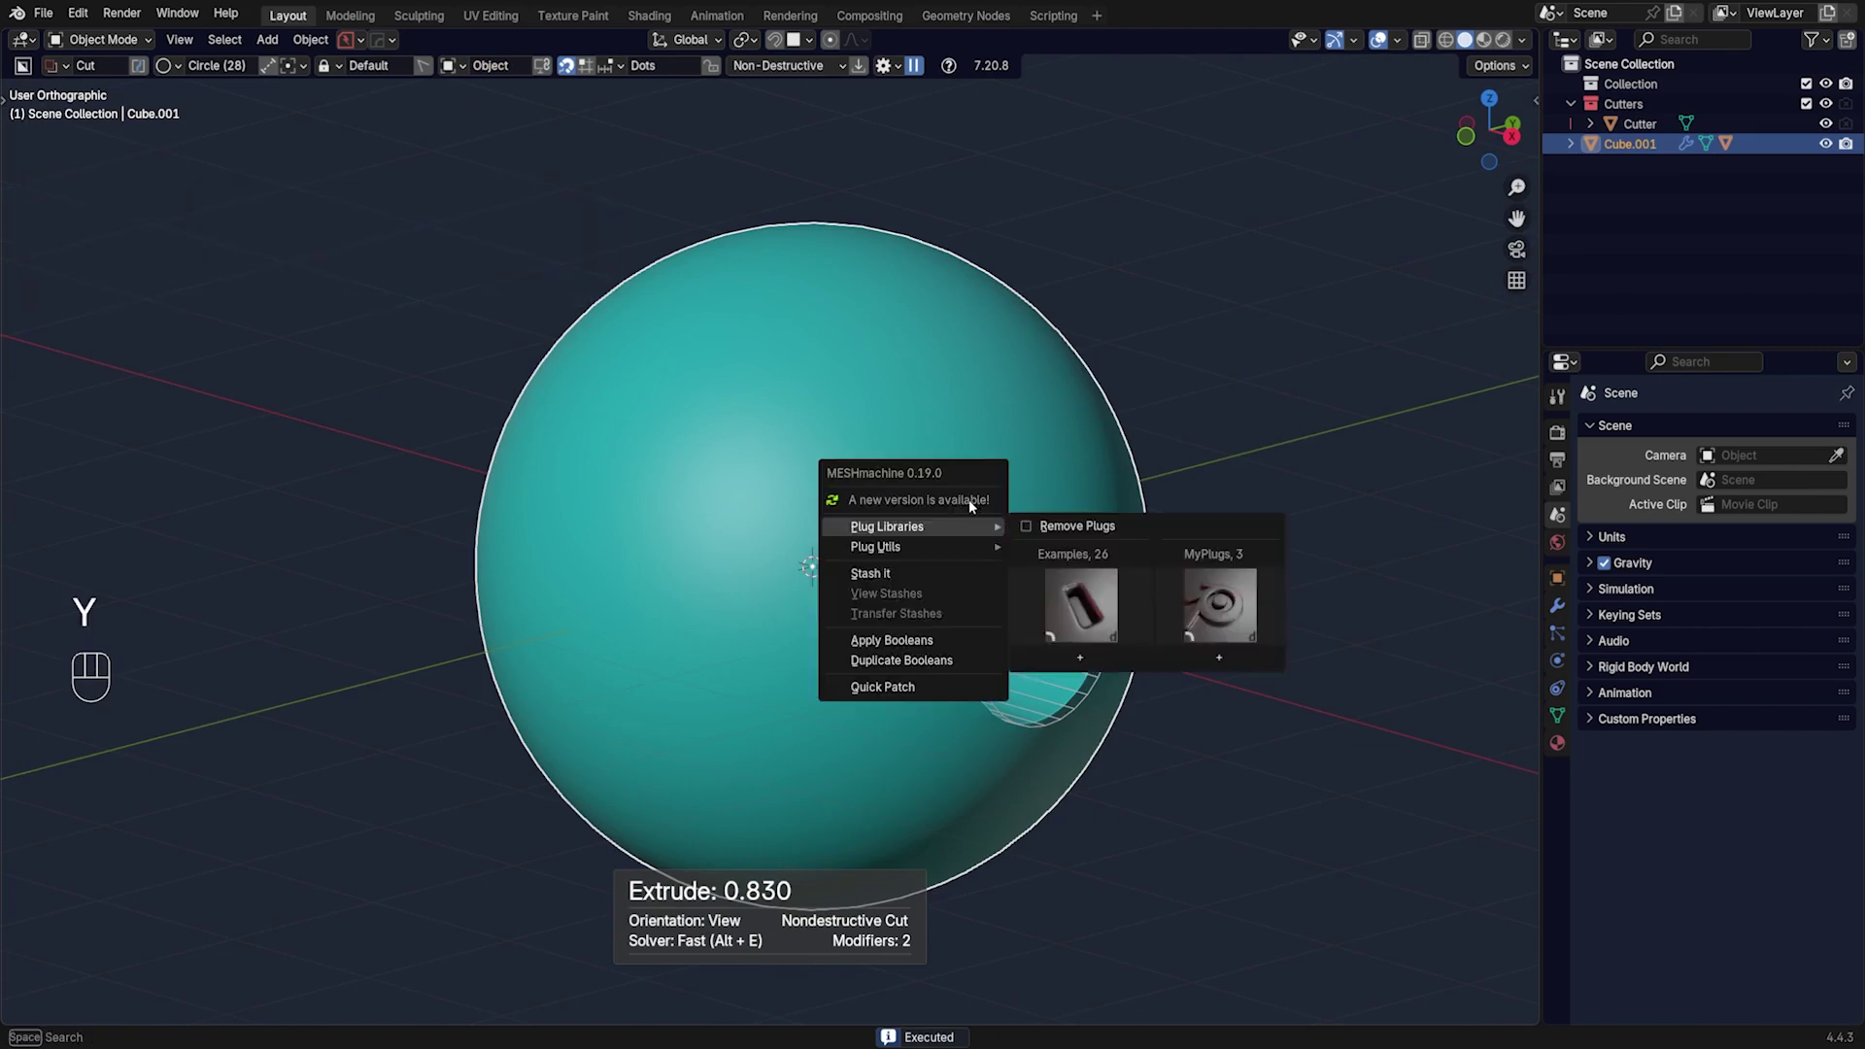
left_click(874, 572)
middle_click_drag(575, 661, 1033, 621)
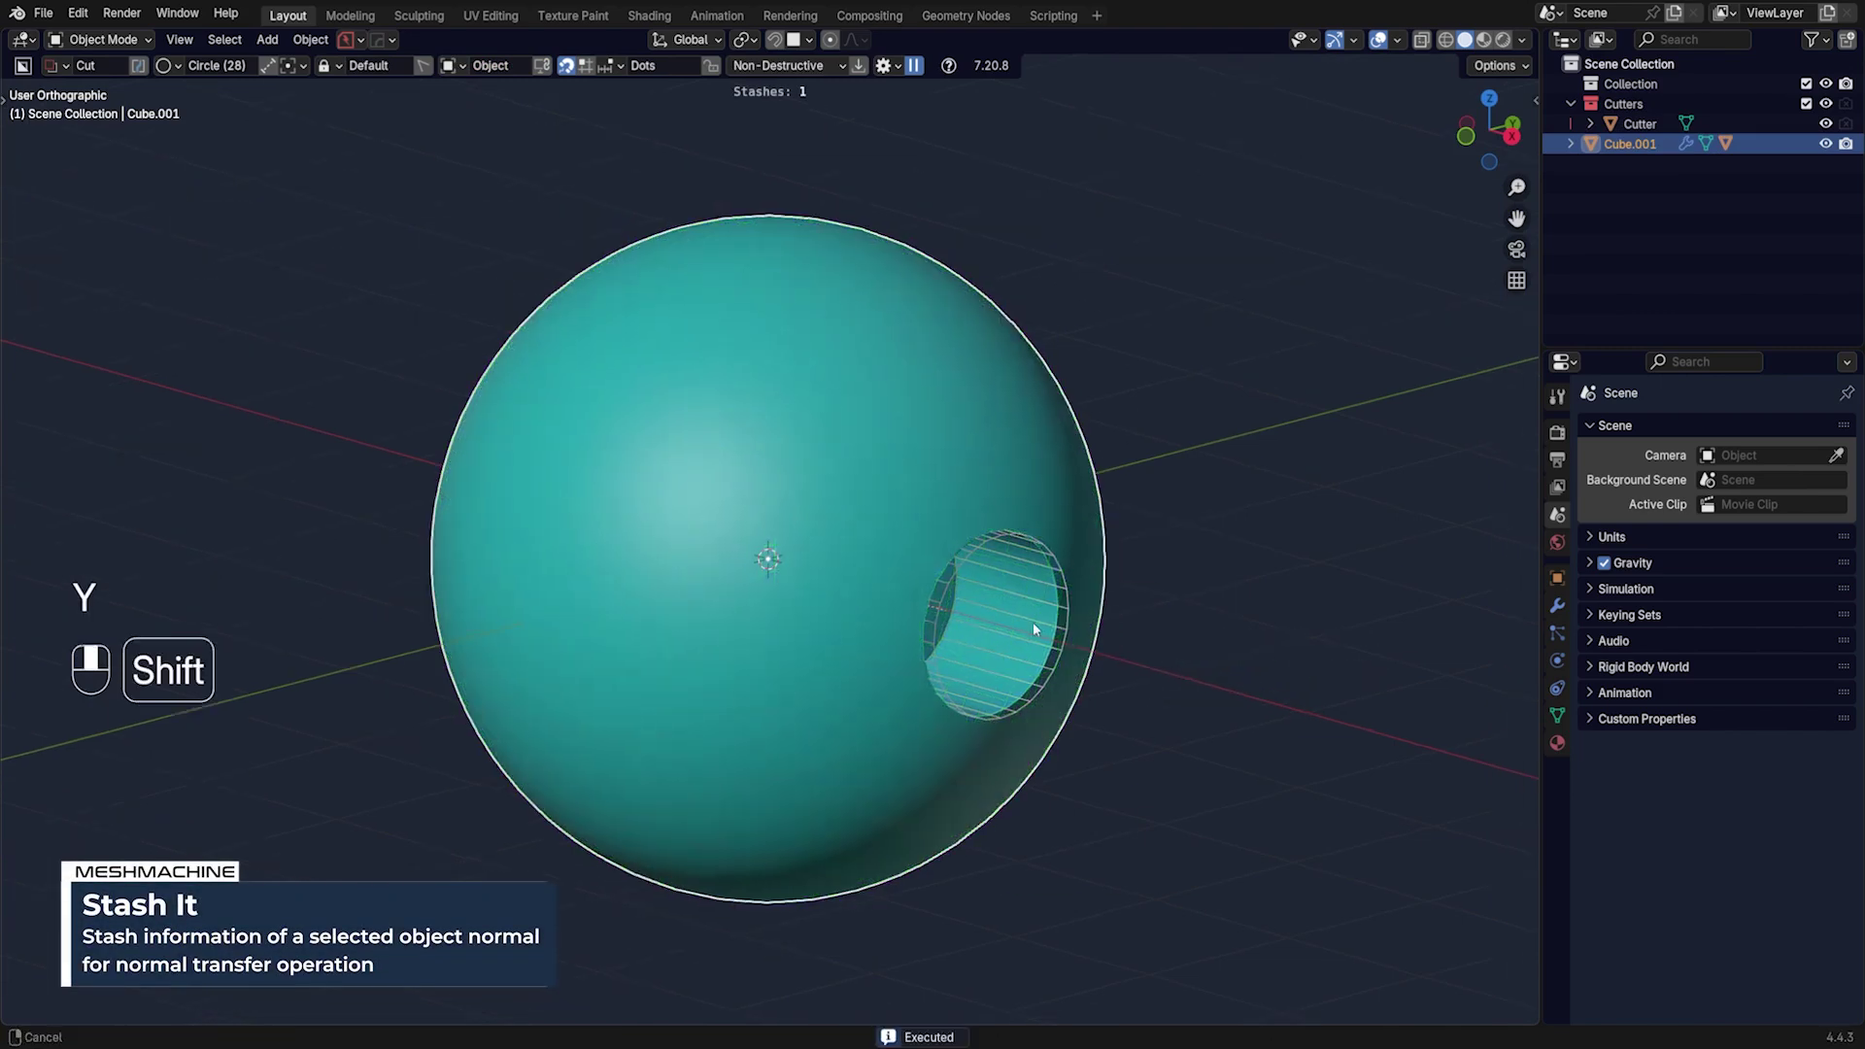
- Add the round cutter to the selection and stash it onto the sphere with Stash It, keeping the source
left_click_drag(1034, 622, 998, 619, "shift")
left_click(1033, 607)
left_click(881, 456, "shift")
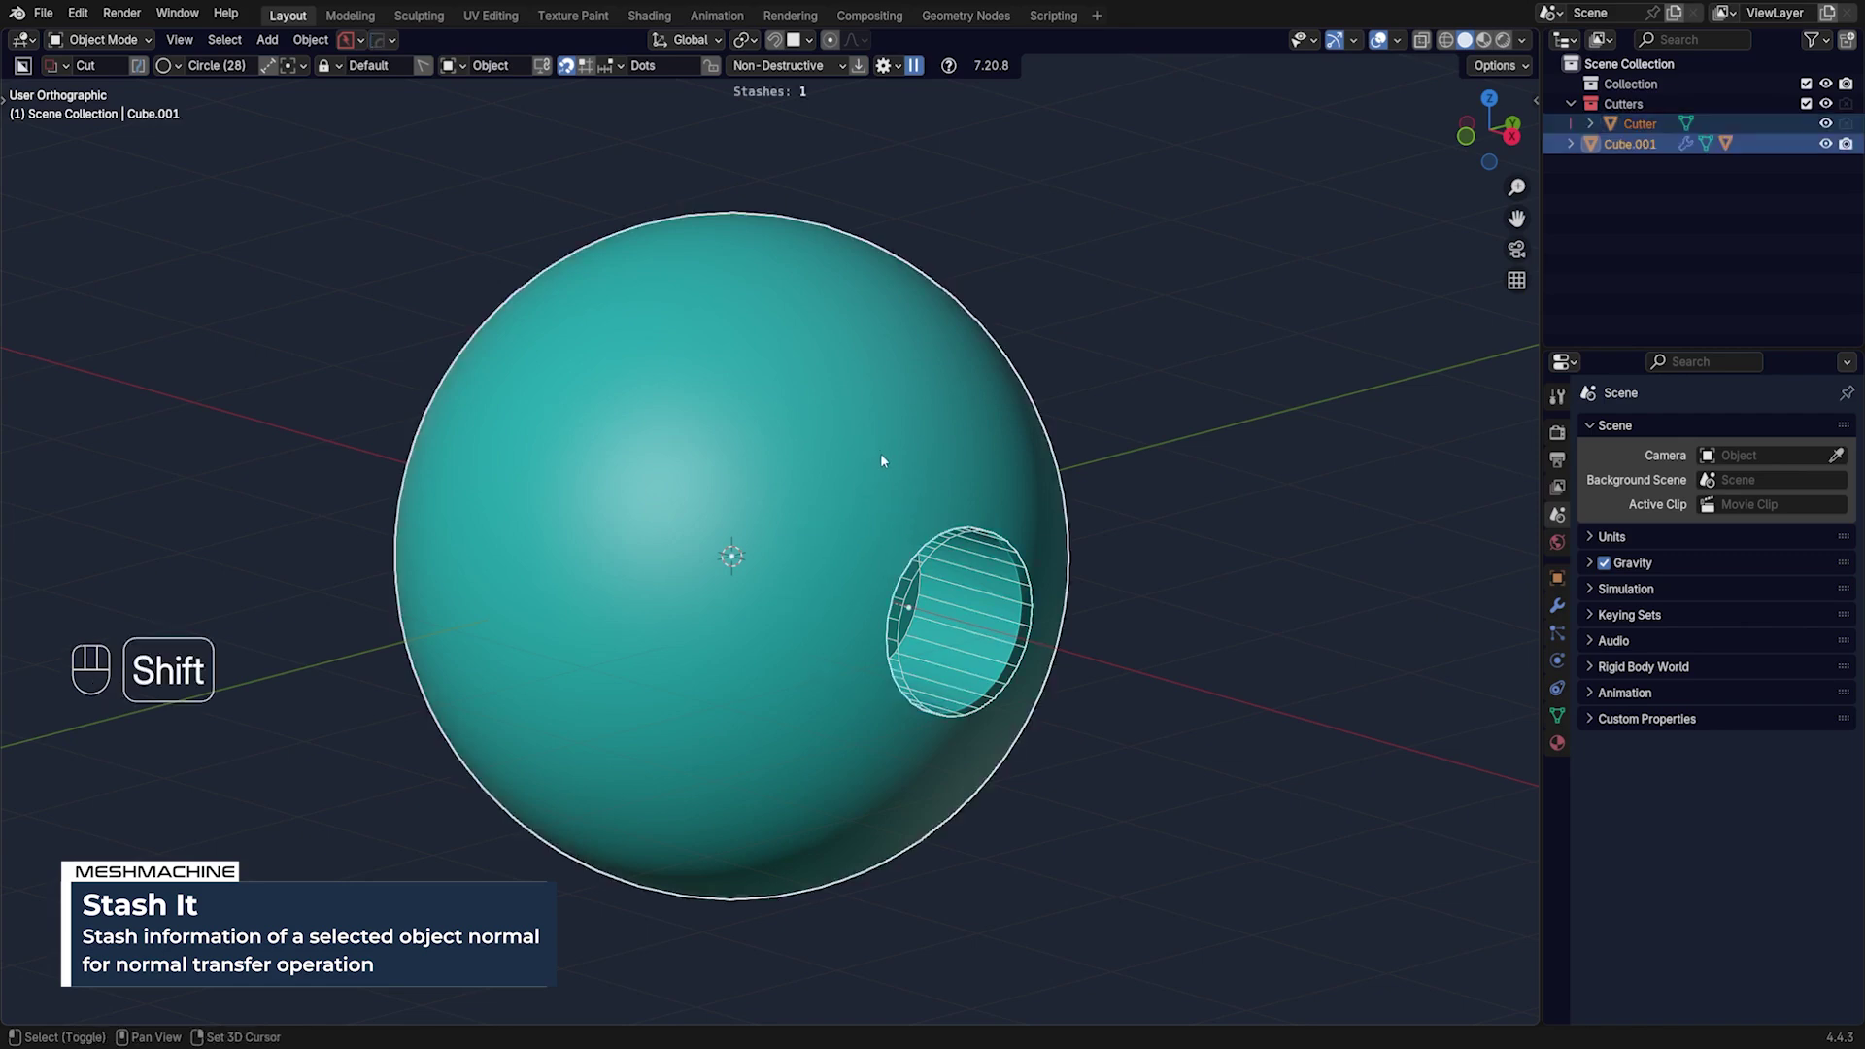
key("y")
left_click(927, 524)
middle_click_drag(953, 567, 859, 588, "shift")
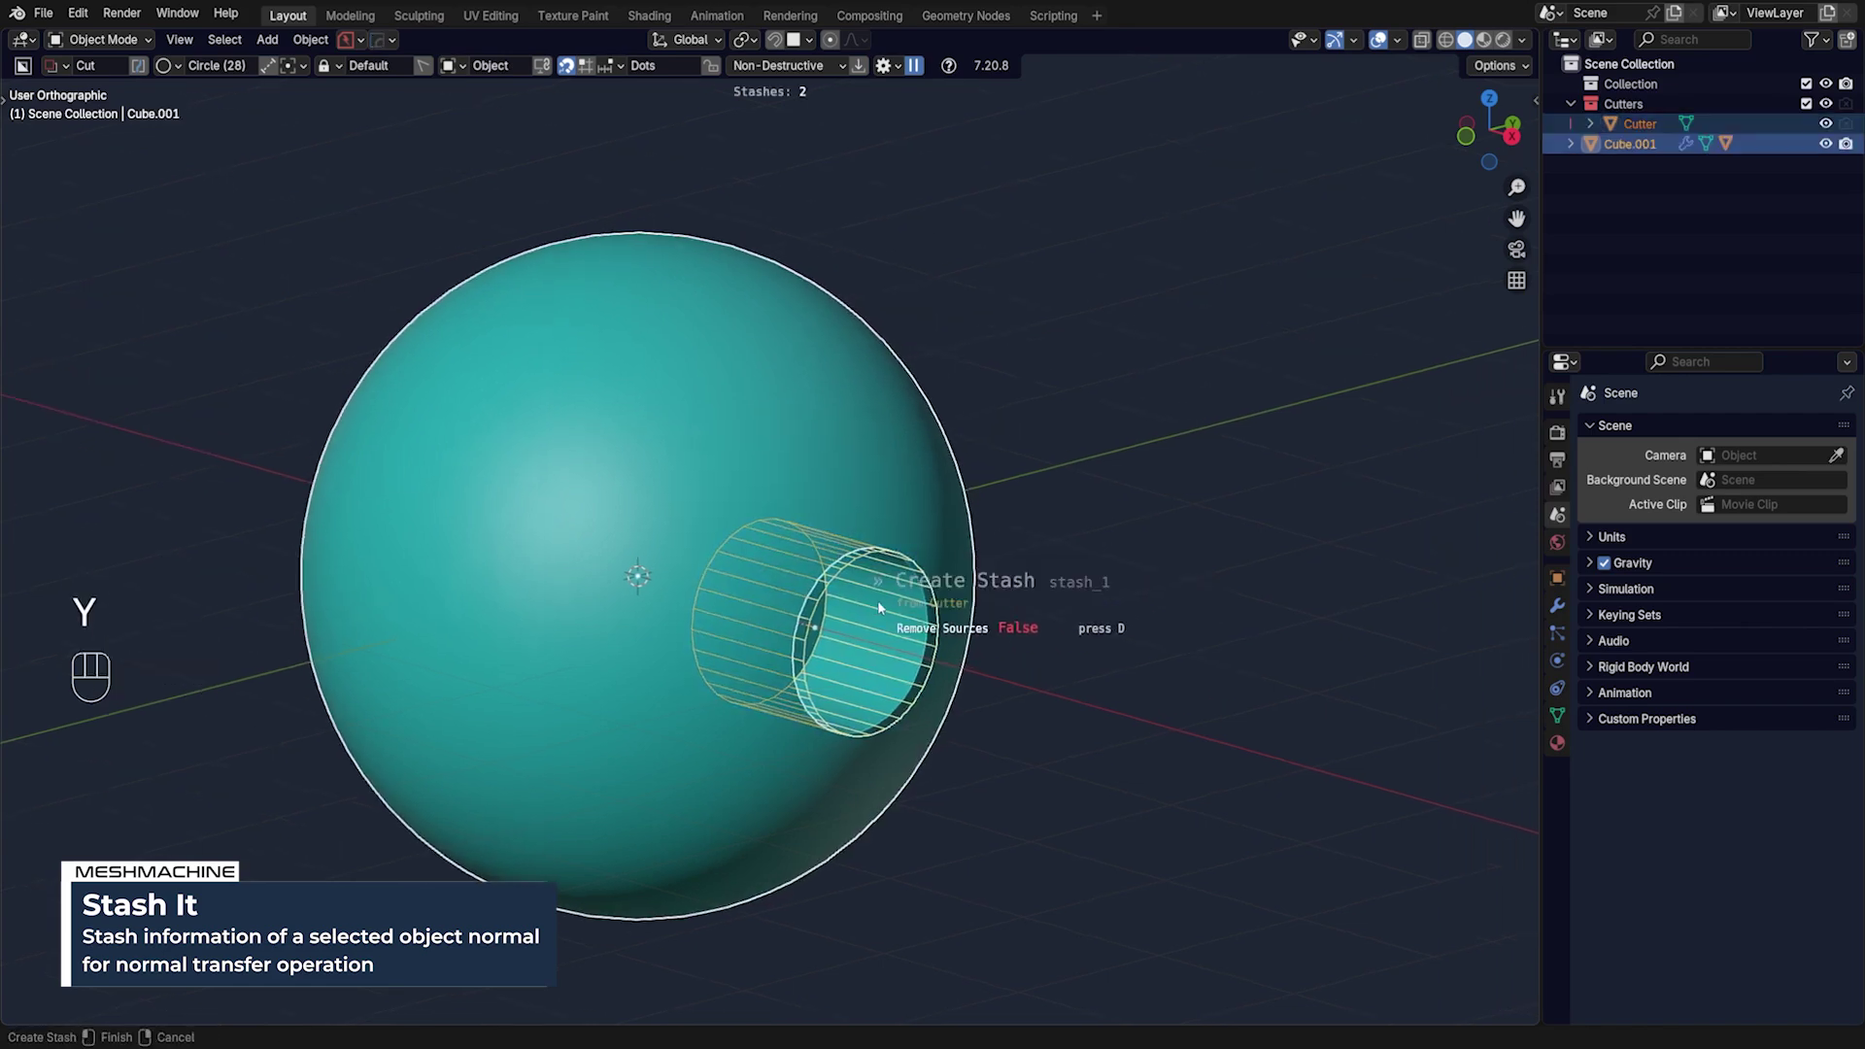
- Hide the Cutters collection and apply the sphere's boolean with HardOps Smart Apply
scroll(890, 573, "up", 2)
key("q")
mouse_move(886, 554)
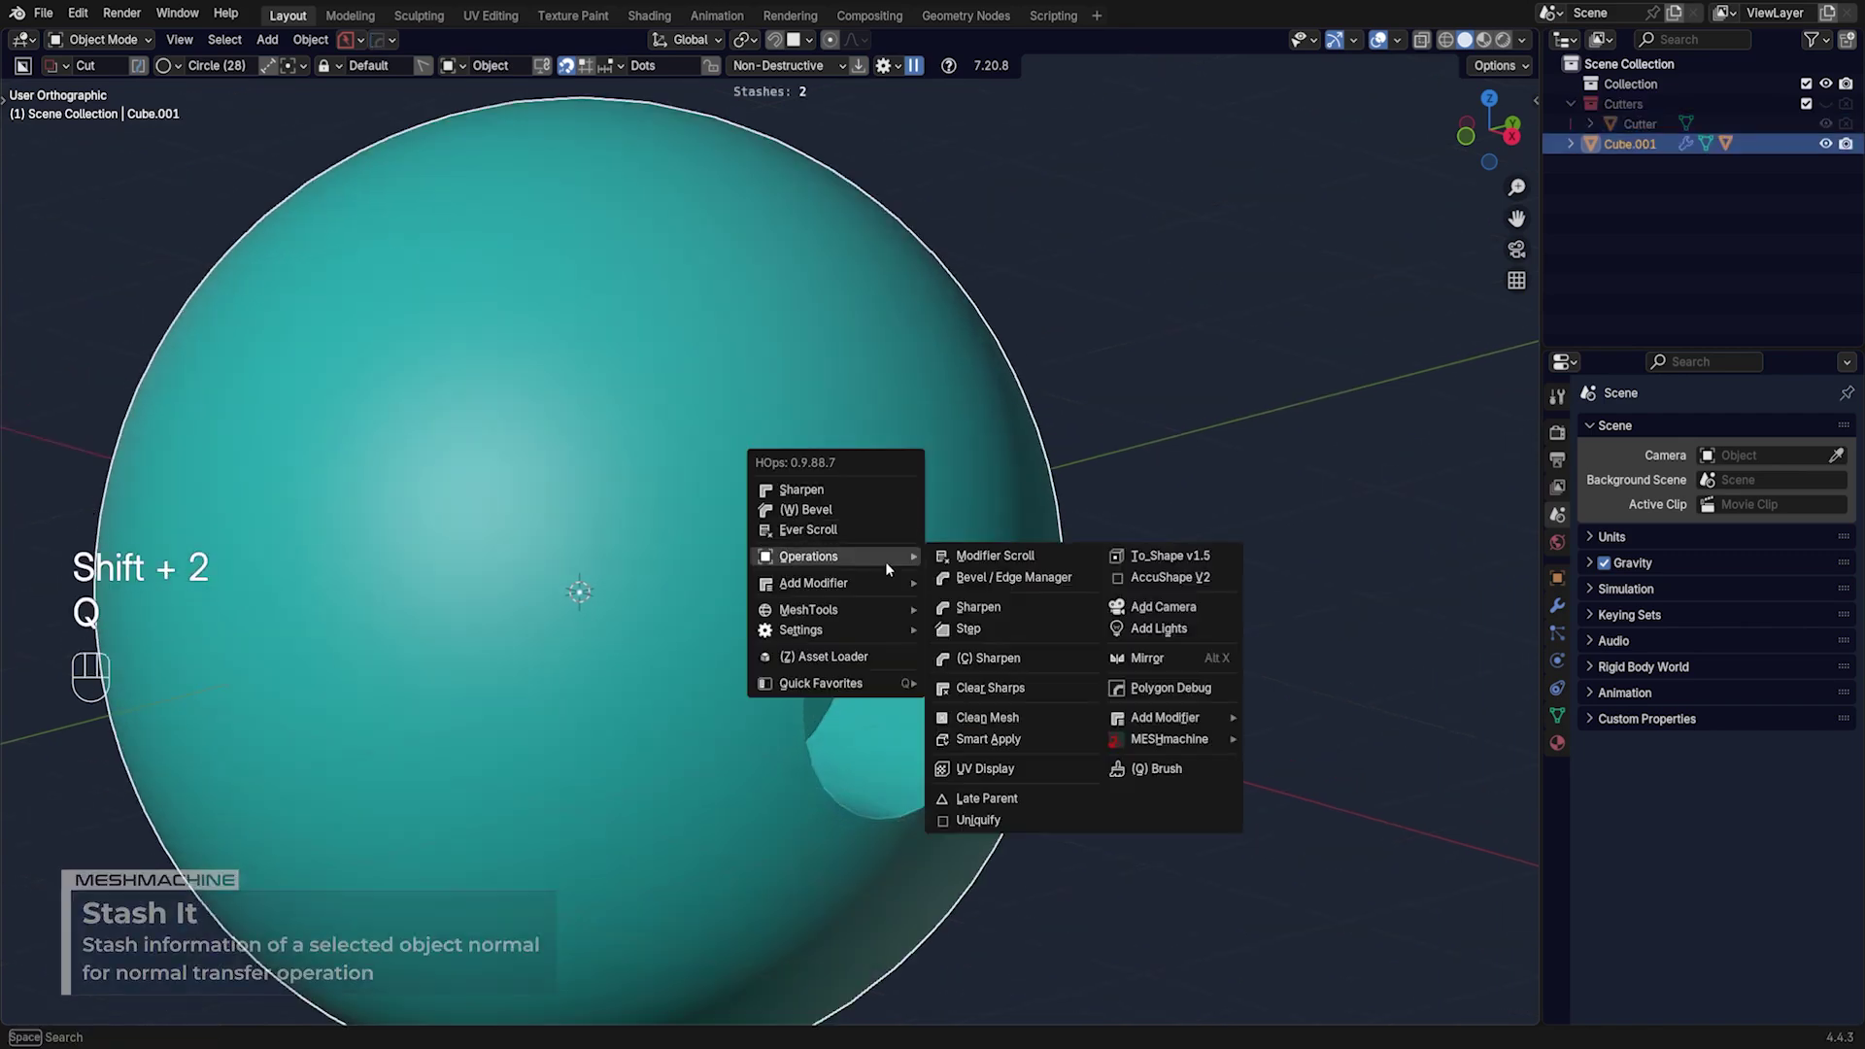
left_click(1028, 755)
- Select the edge loop around the hole's rim in Edit Mode and start a MESHmachine Chamfer about 0.27 wide
middle_click_drag(1027, 755, 922, 533)
scroll(866, 540, "up", 1)
key("Tab")
left_click(890, 526)
left_click(890, 527, "alt")
key("y")
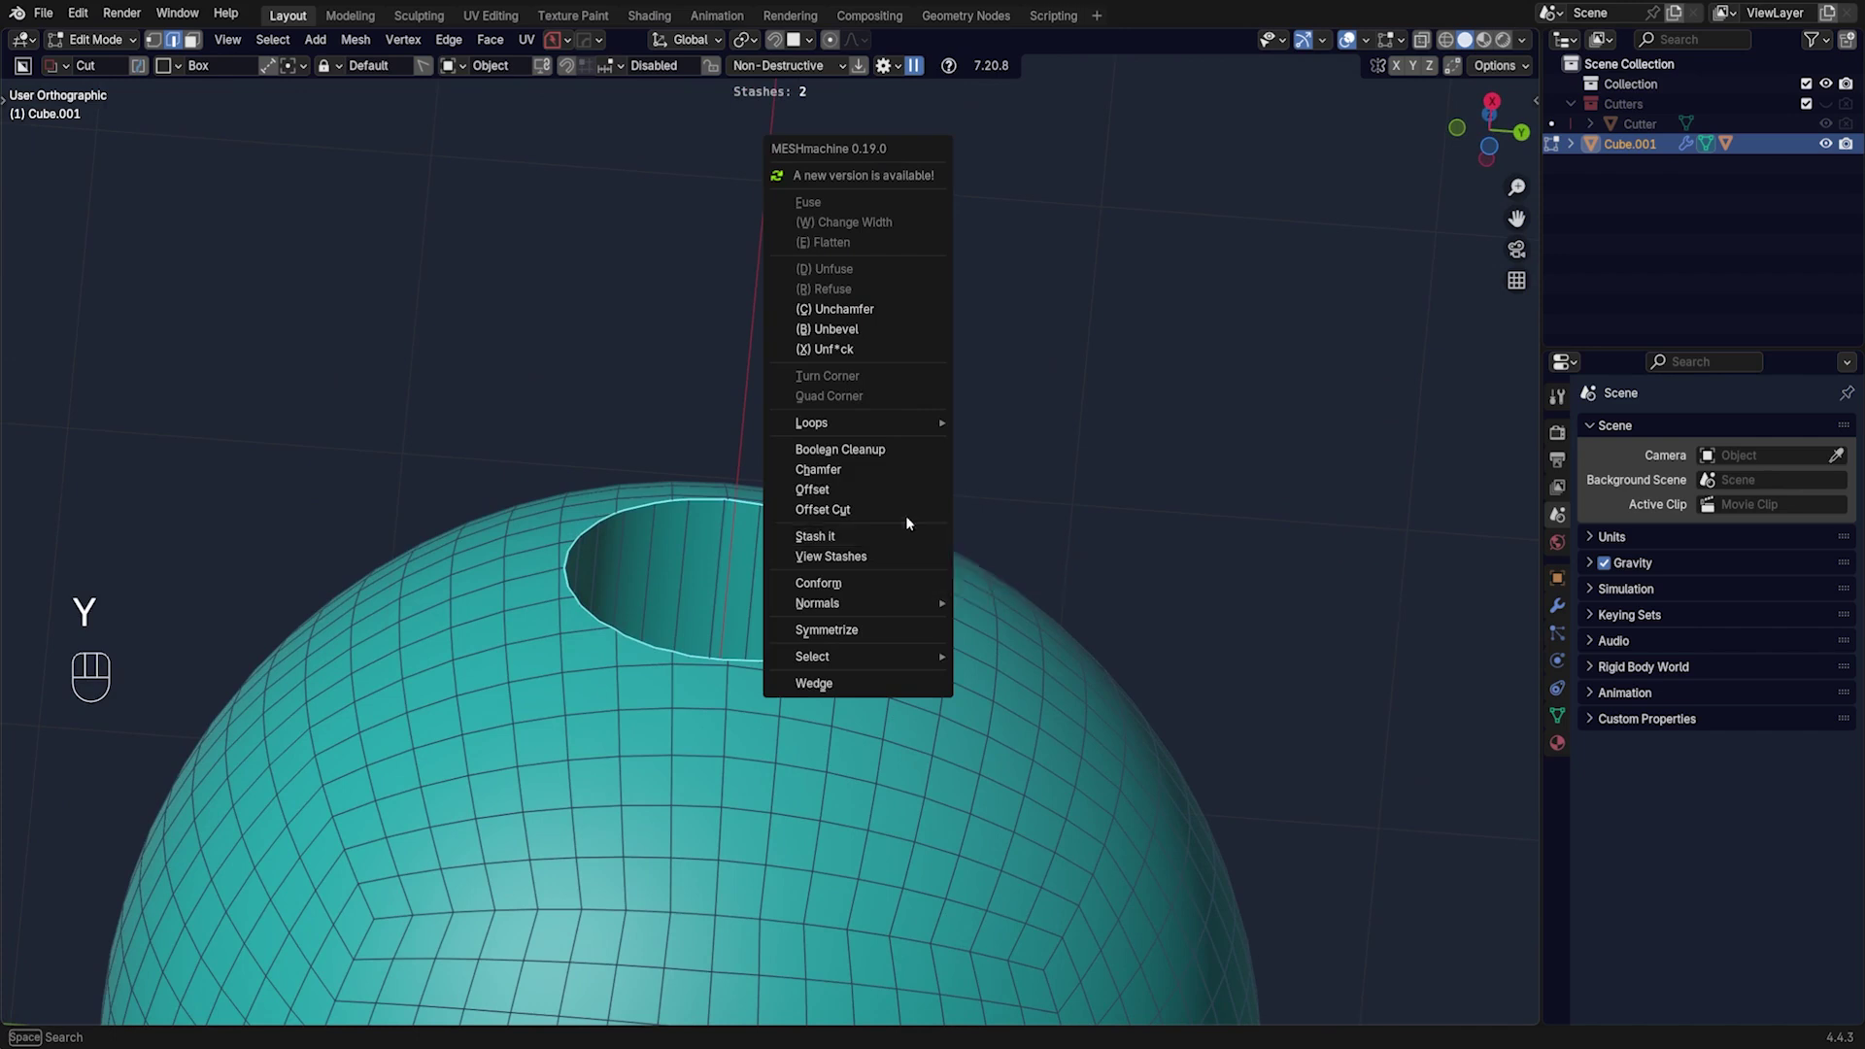
left_click(895, 470)
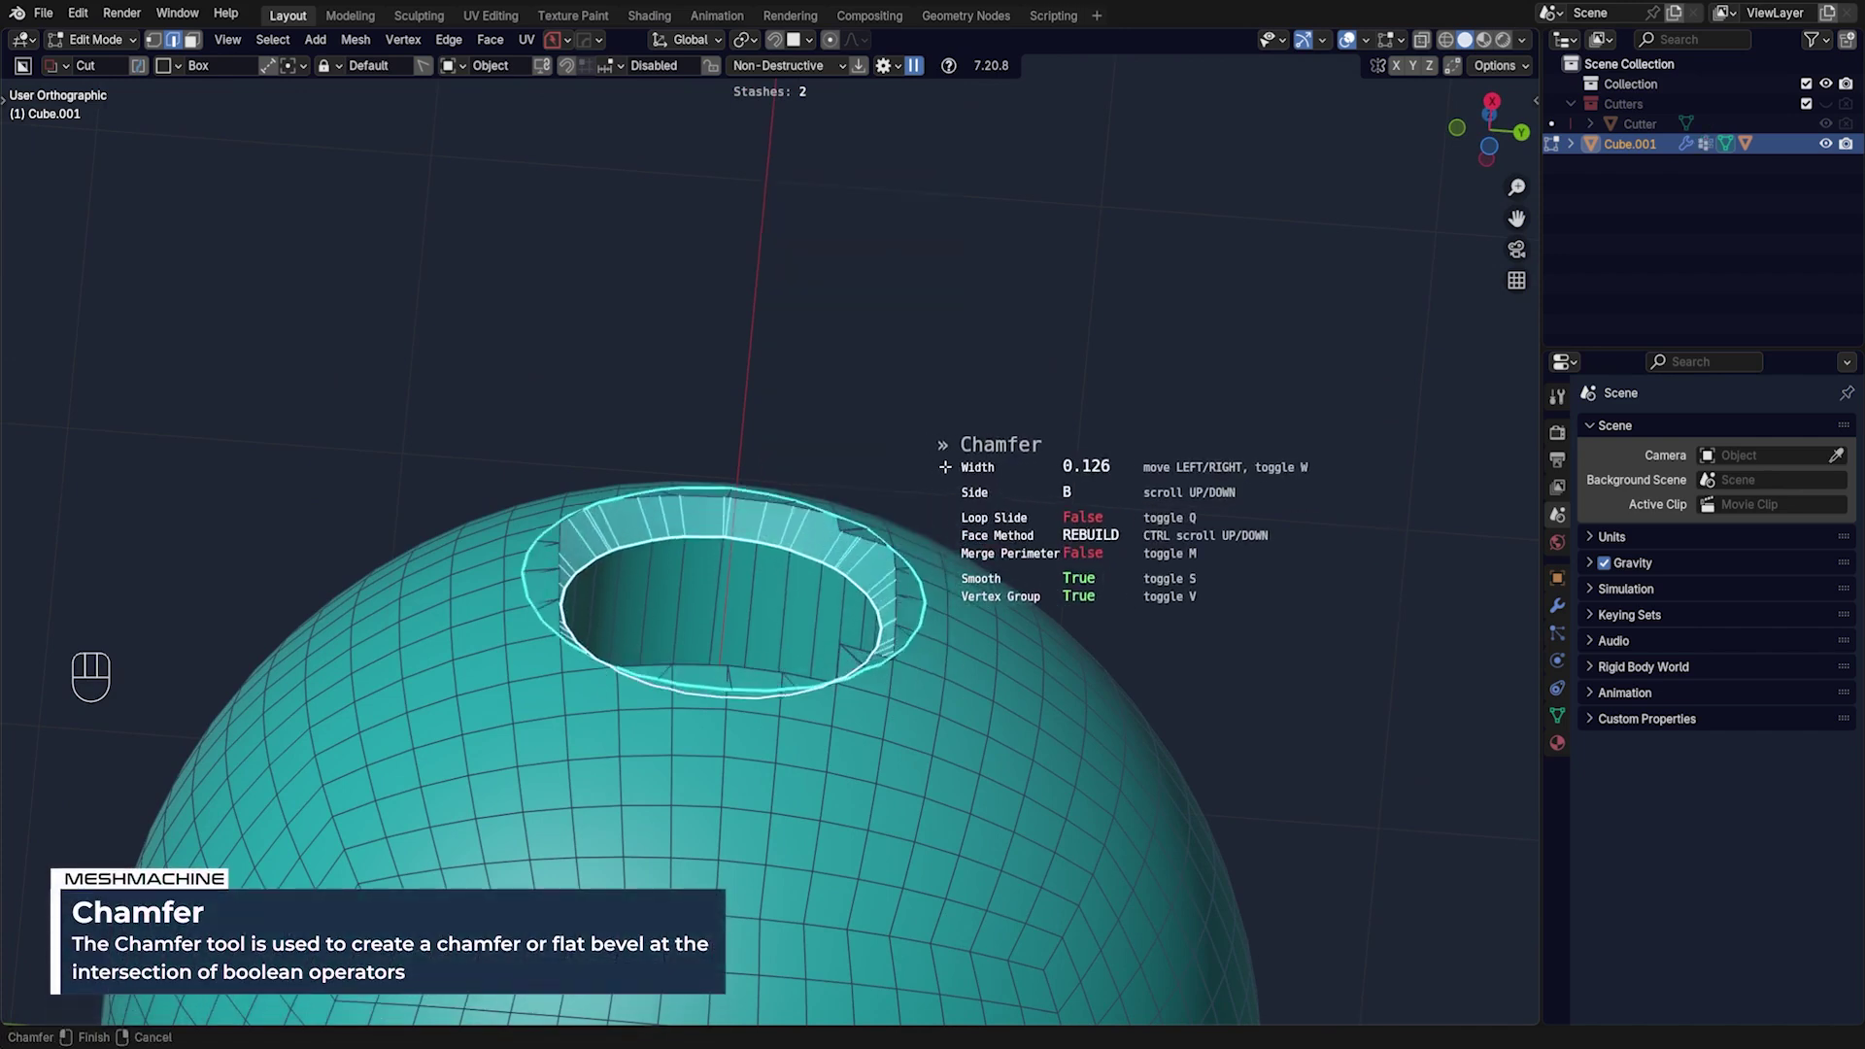
mouse_move(1054, 512)
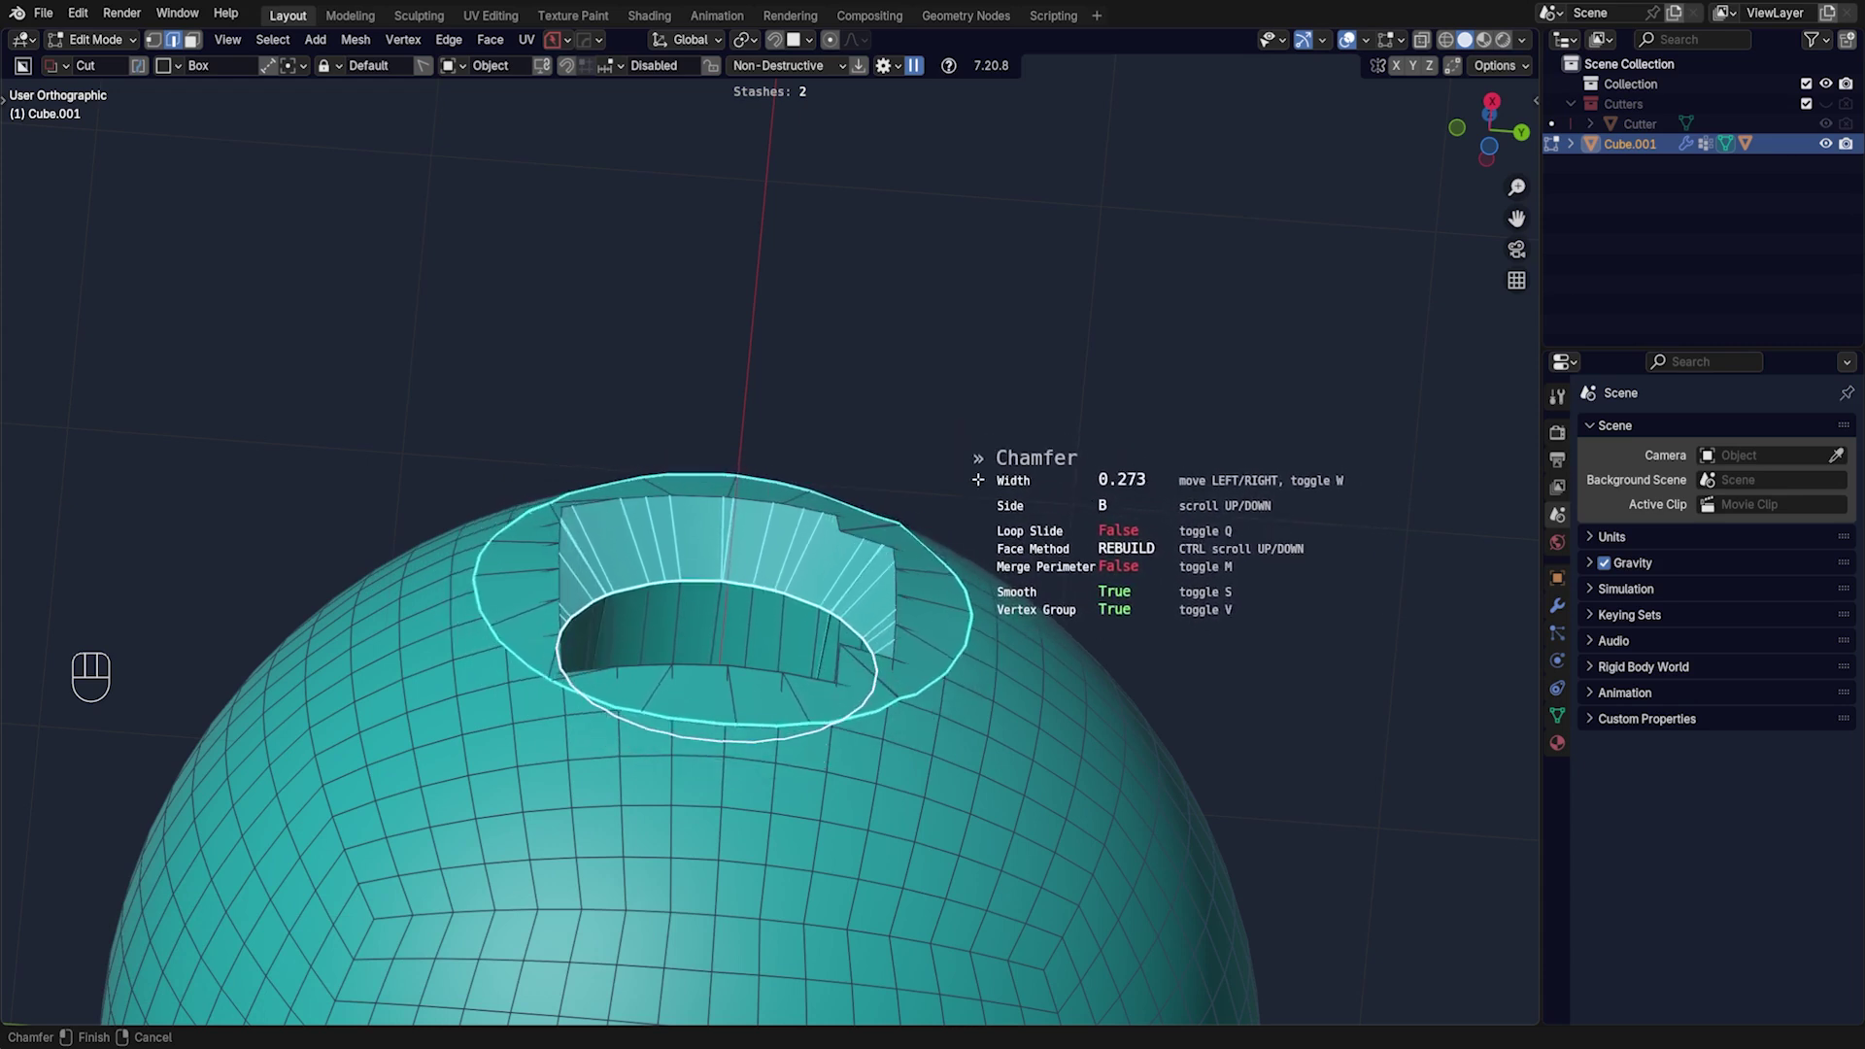
- Enable Loop Slide on chamfer side B and widen the chamfer to about 0.43
key("q")
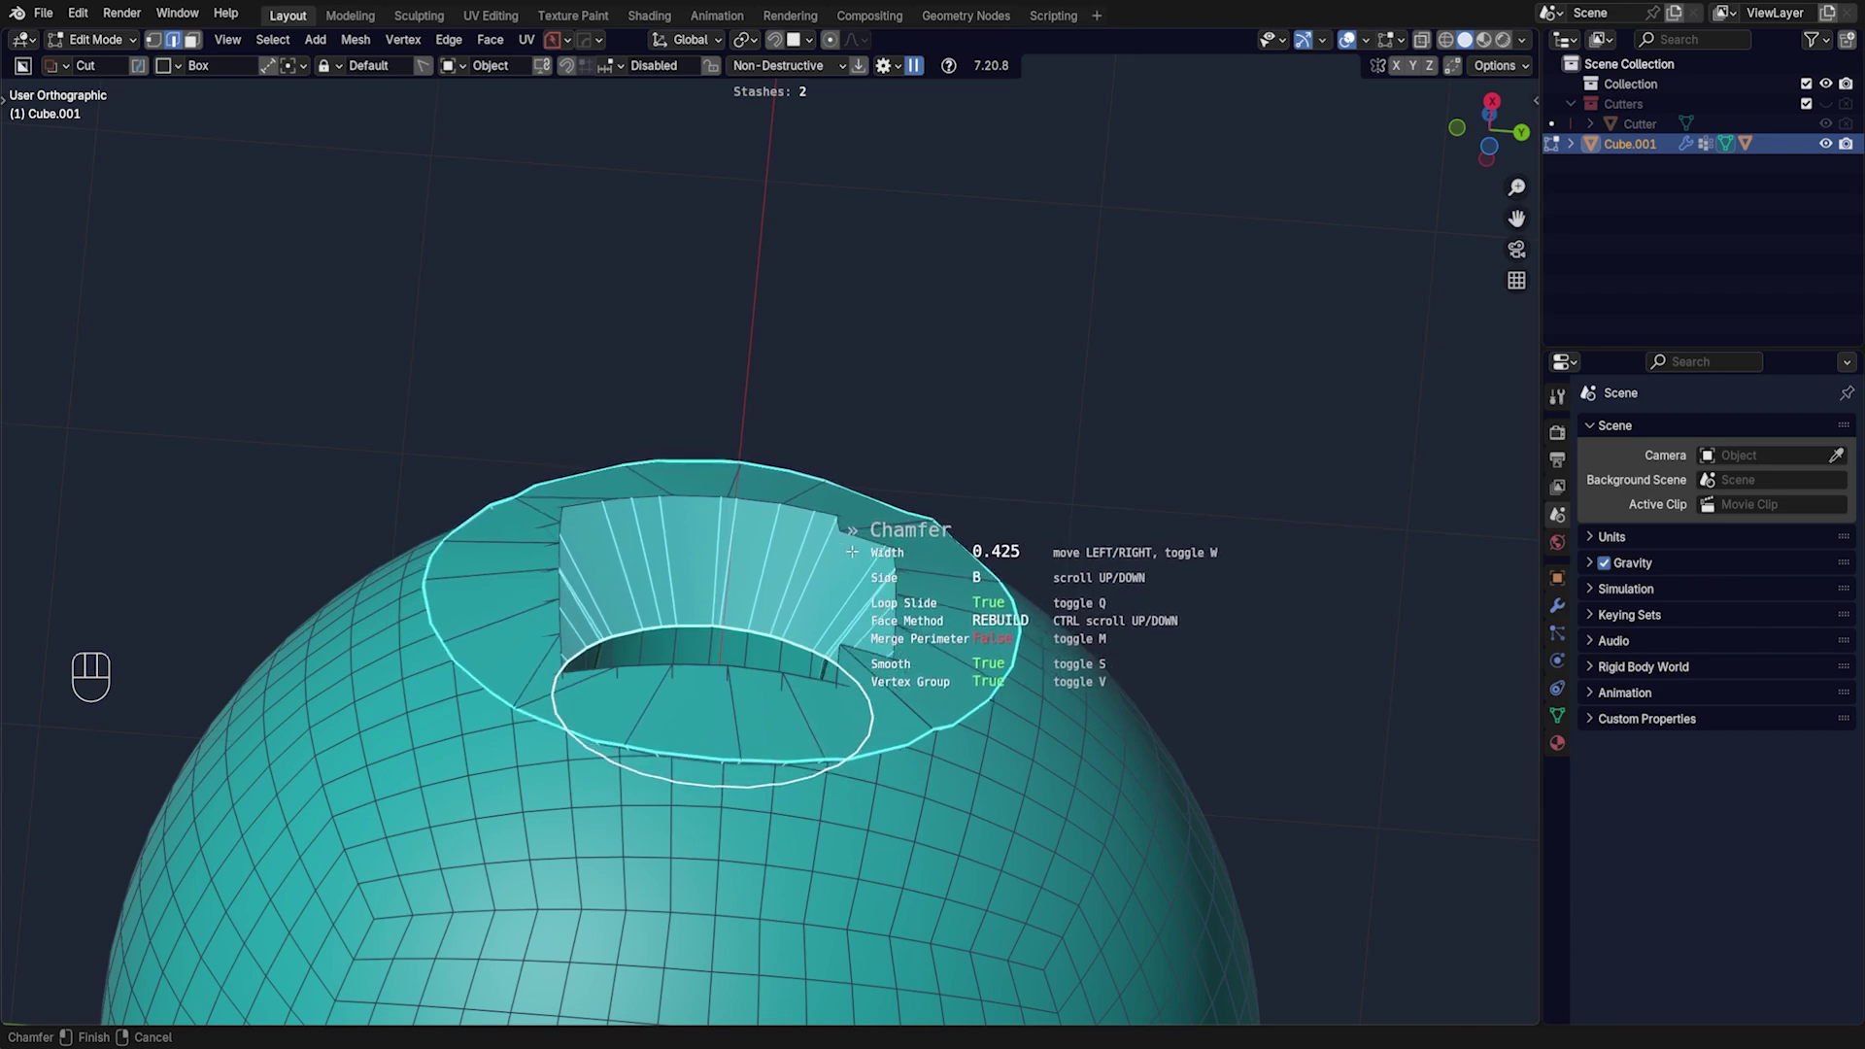
middle_click_drag(895, 595, 709, 474)
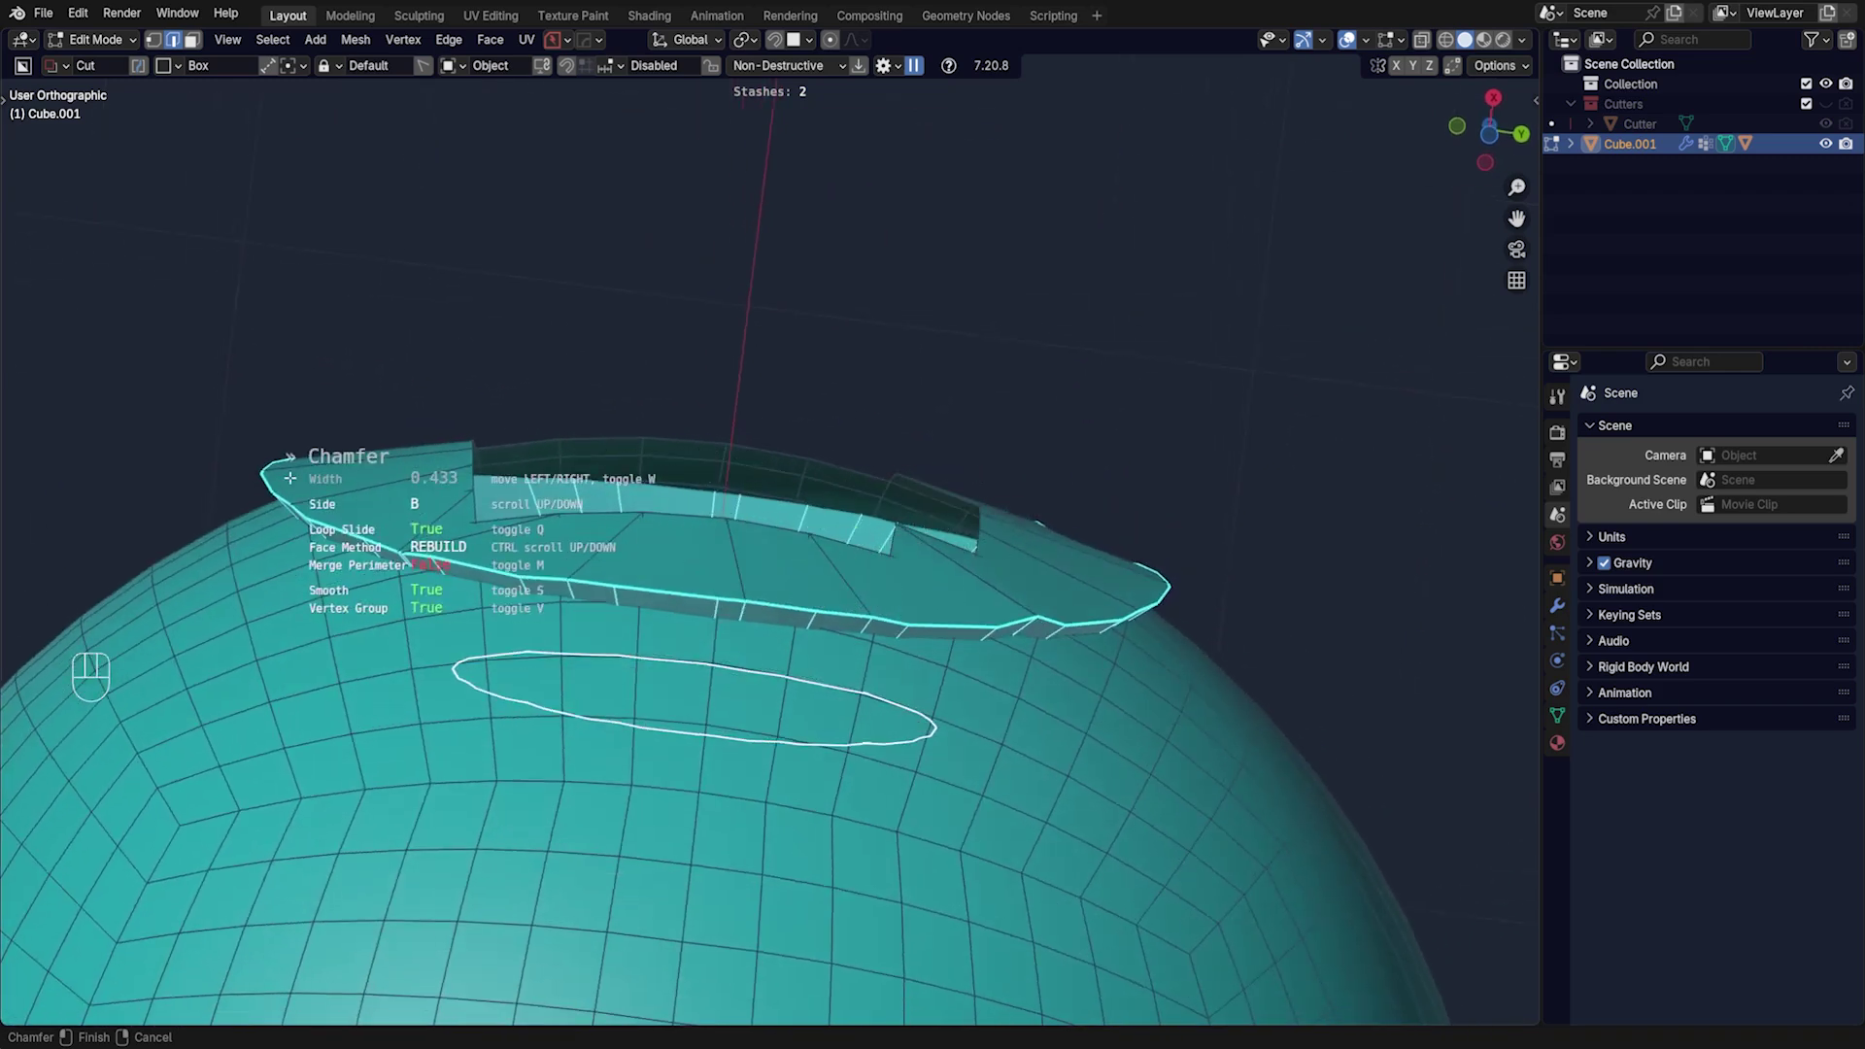
middle_click_drag(901, 564, 997, 554, "shift")
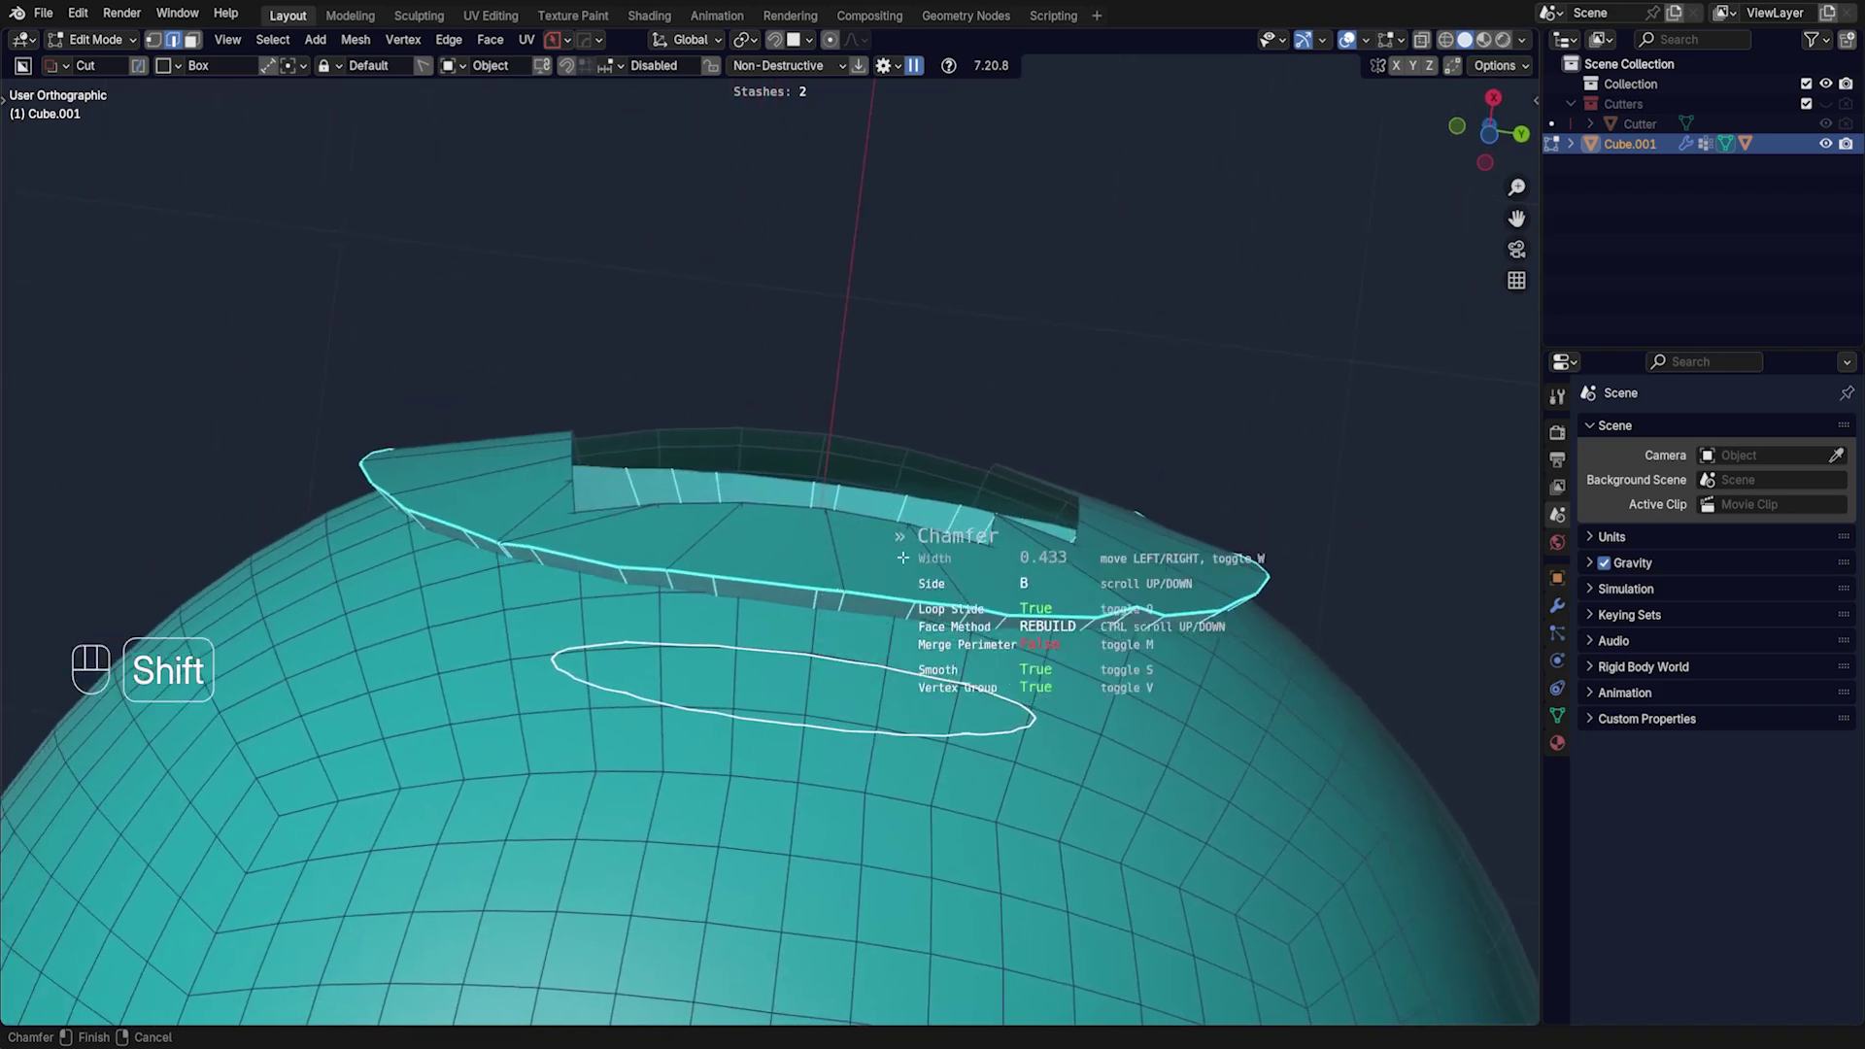
middle_click_drag(887, 523, 886, 470)
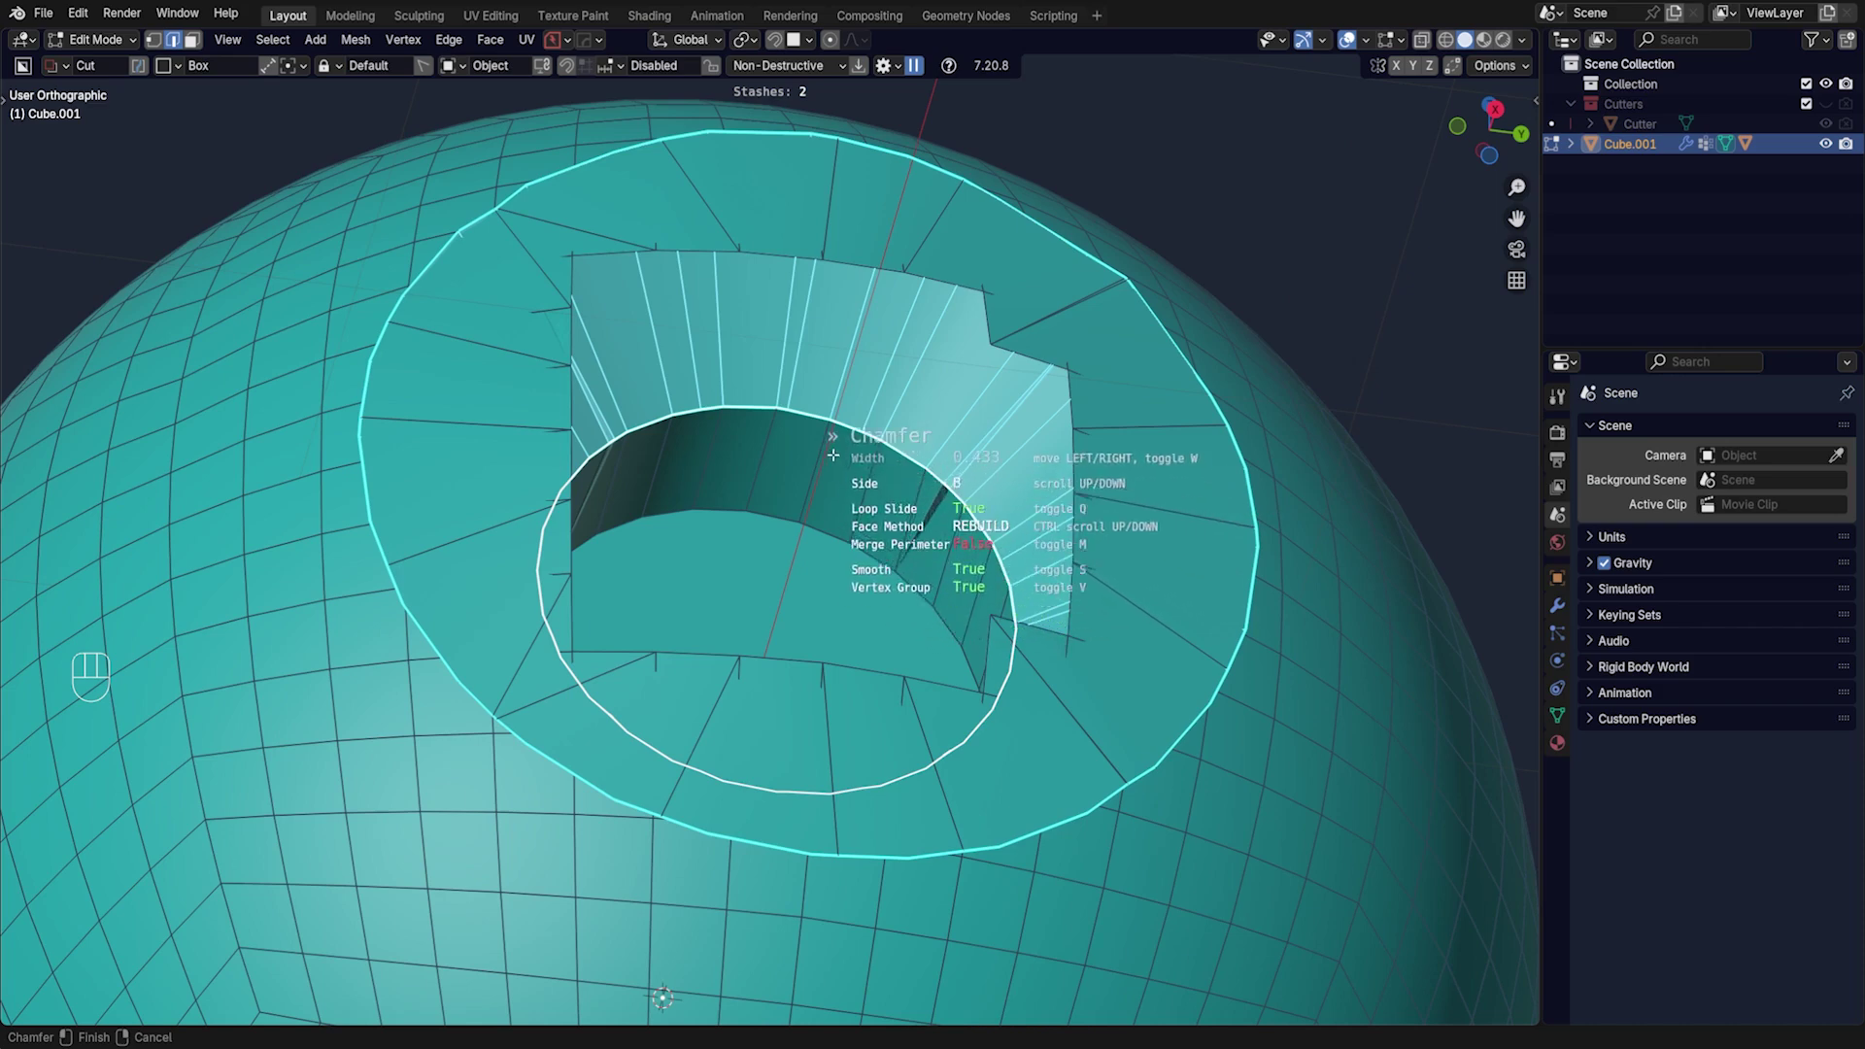
mouse_move(757, 483)
middle_mouse_down("shift")
mouse_move(730, 454)
mouse_move(769, 515)
middle_mouse_up("shift")
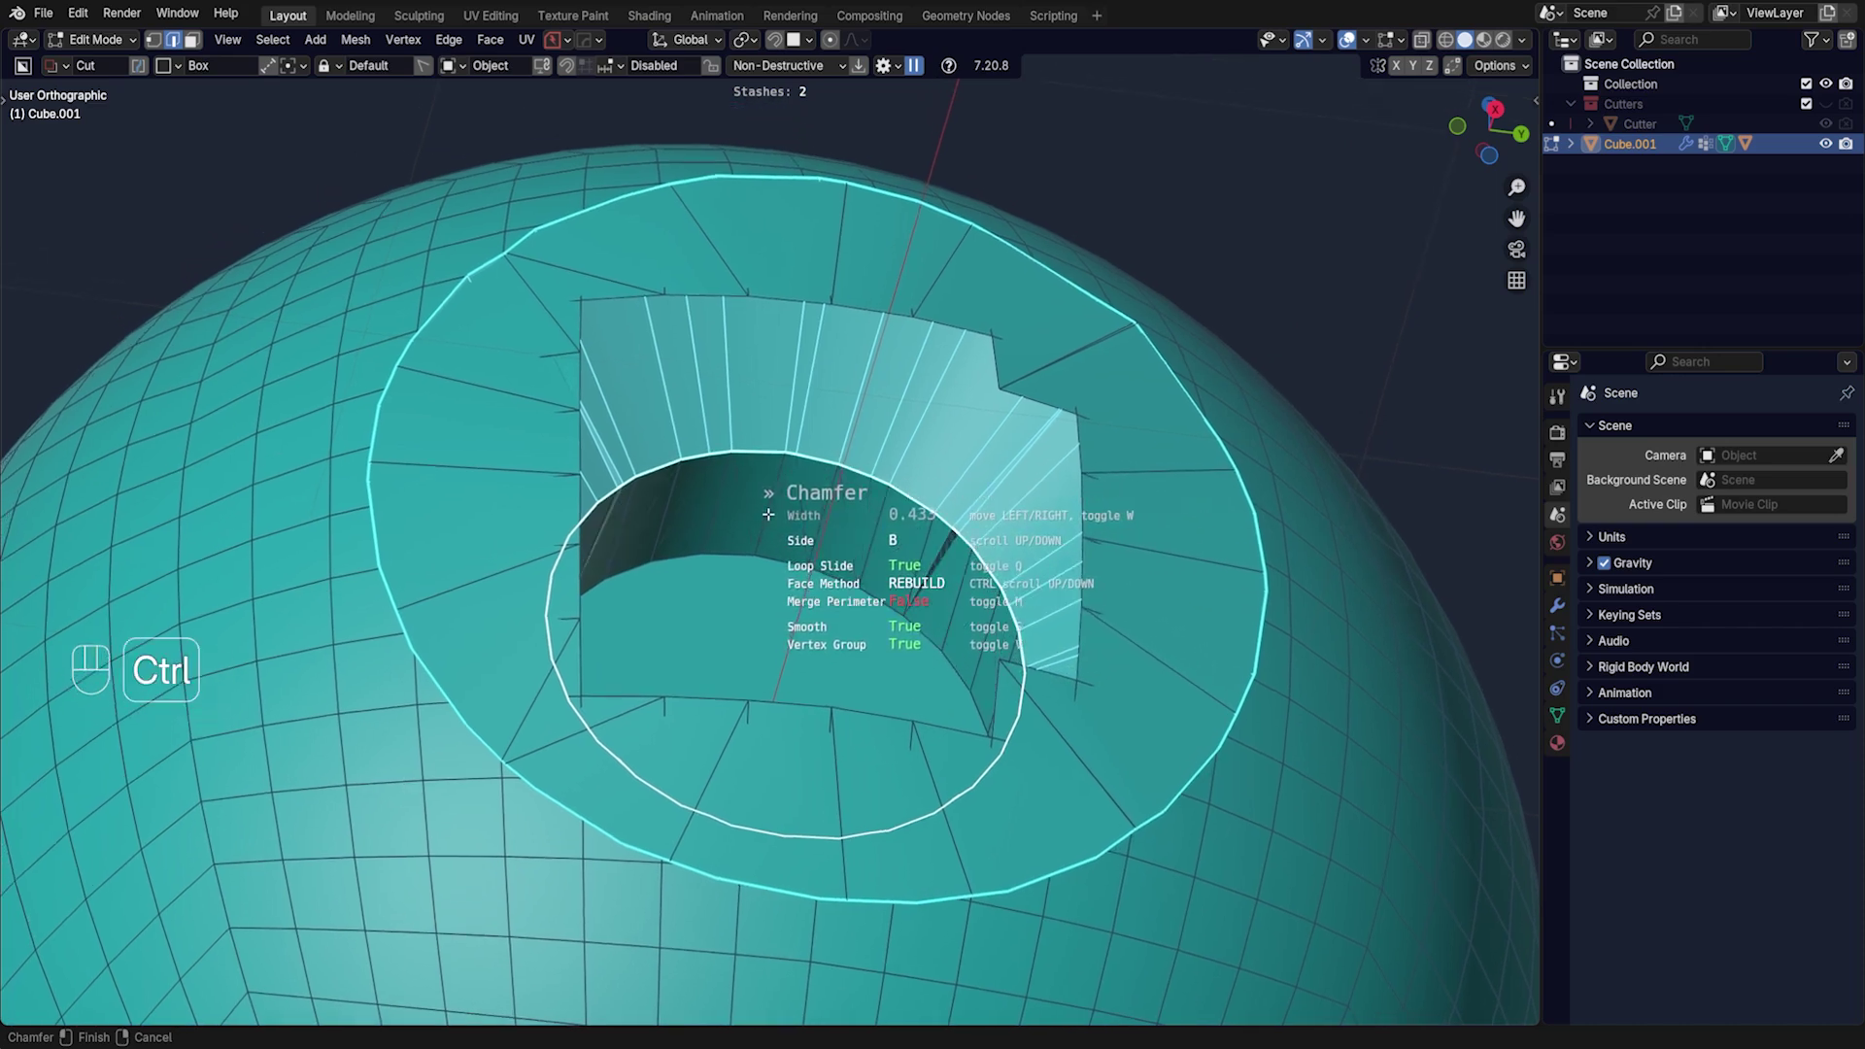
- Switch the chamfer to side A, set its face method to Replace with a reach of 3, and finish the chamfer
scroll(775, 513, "down", 7)
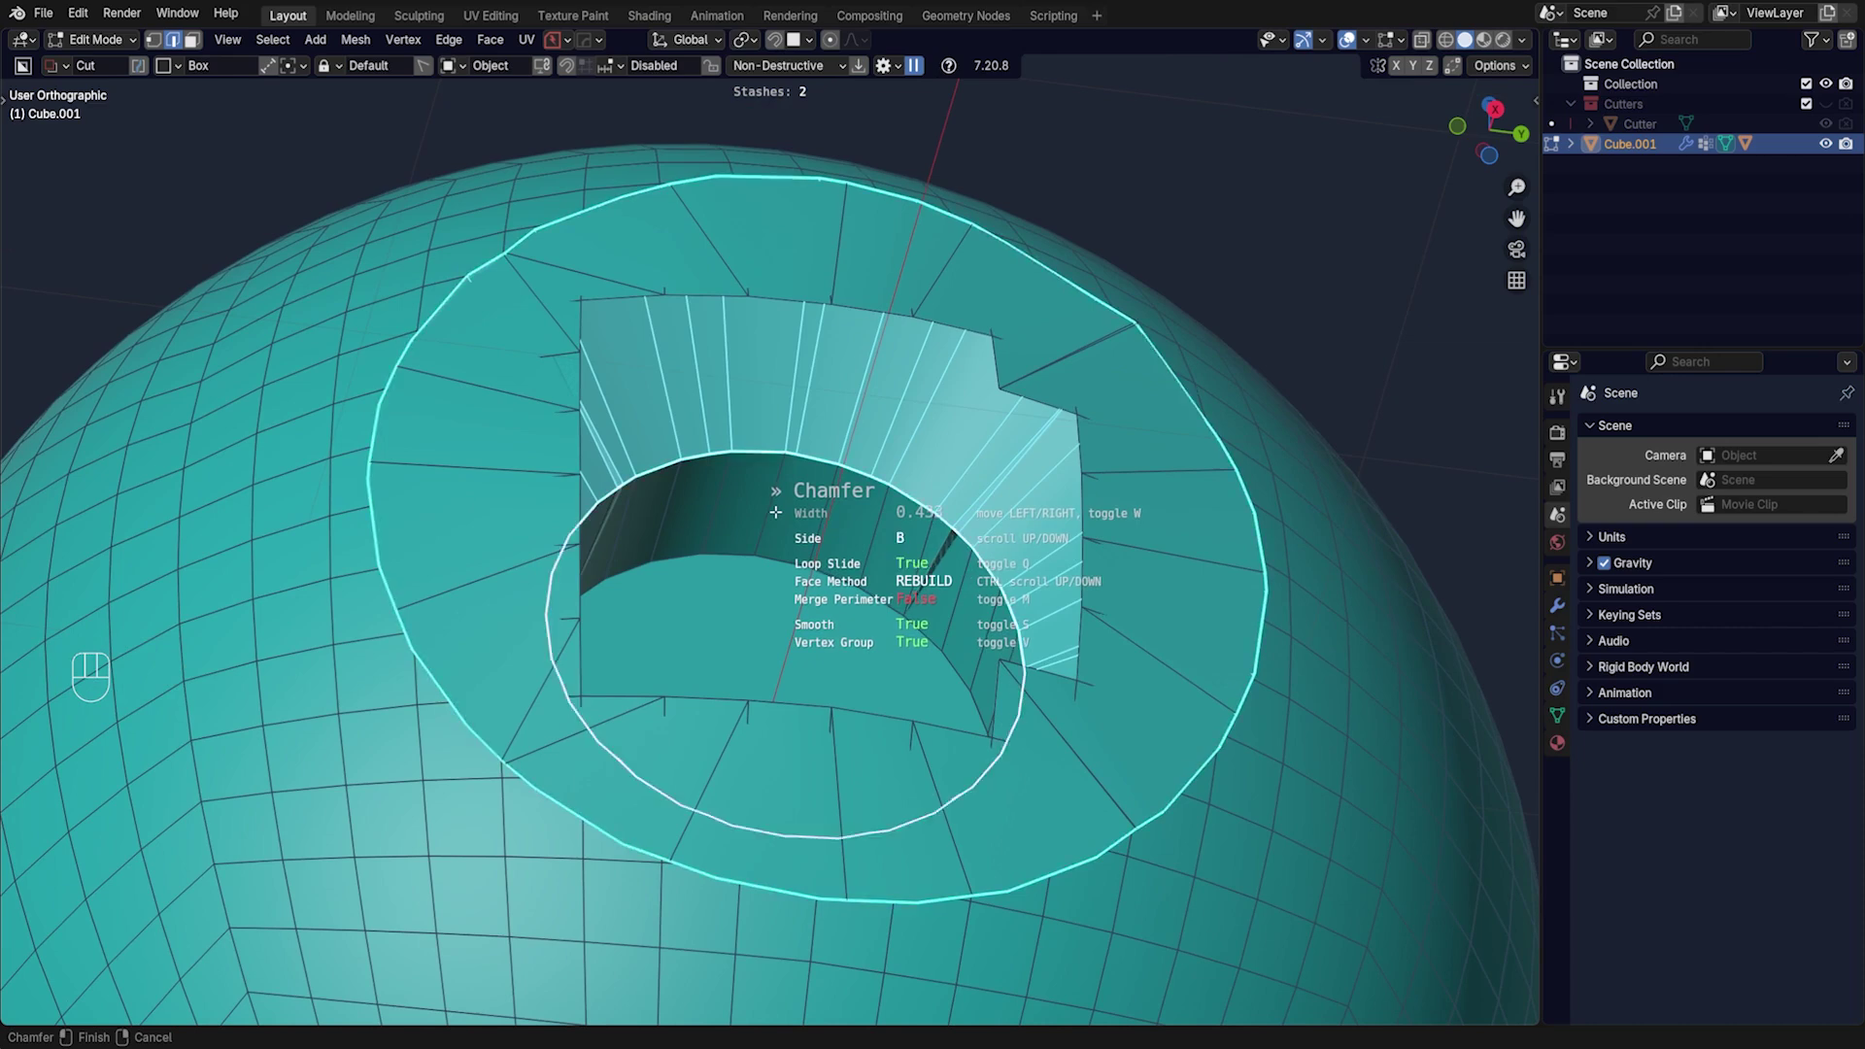
scroll(796, 512, "down", 1)
scroll(812, 506, "up", 1)
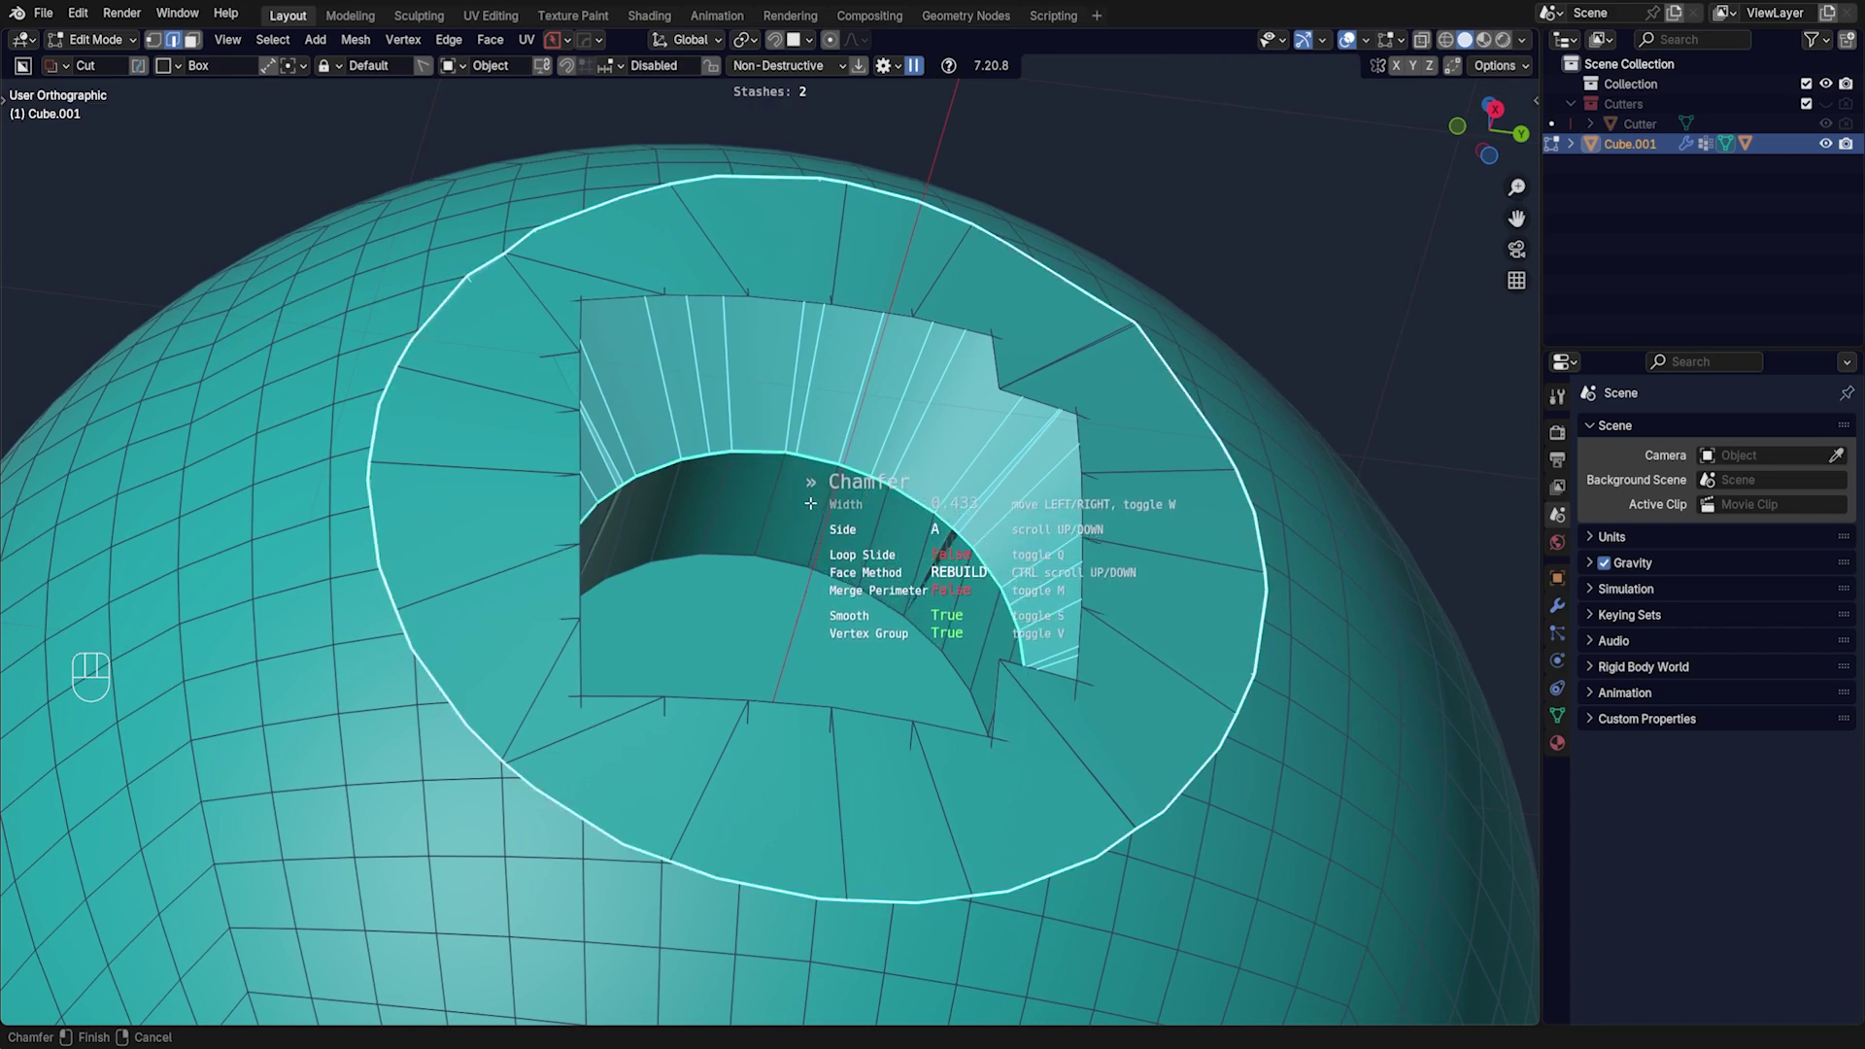
scroll(812, 506, "down", 1)
scroll(812, 506, "up", 1)
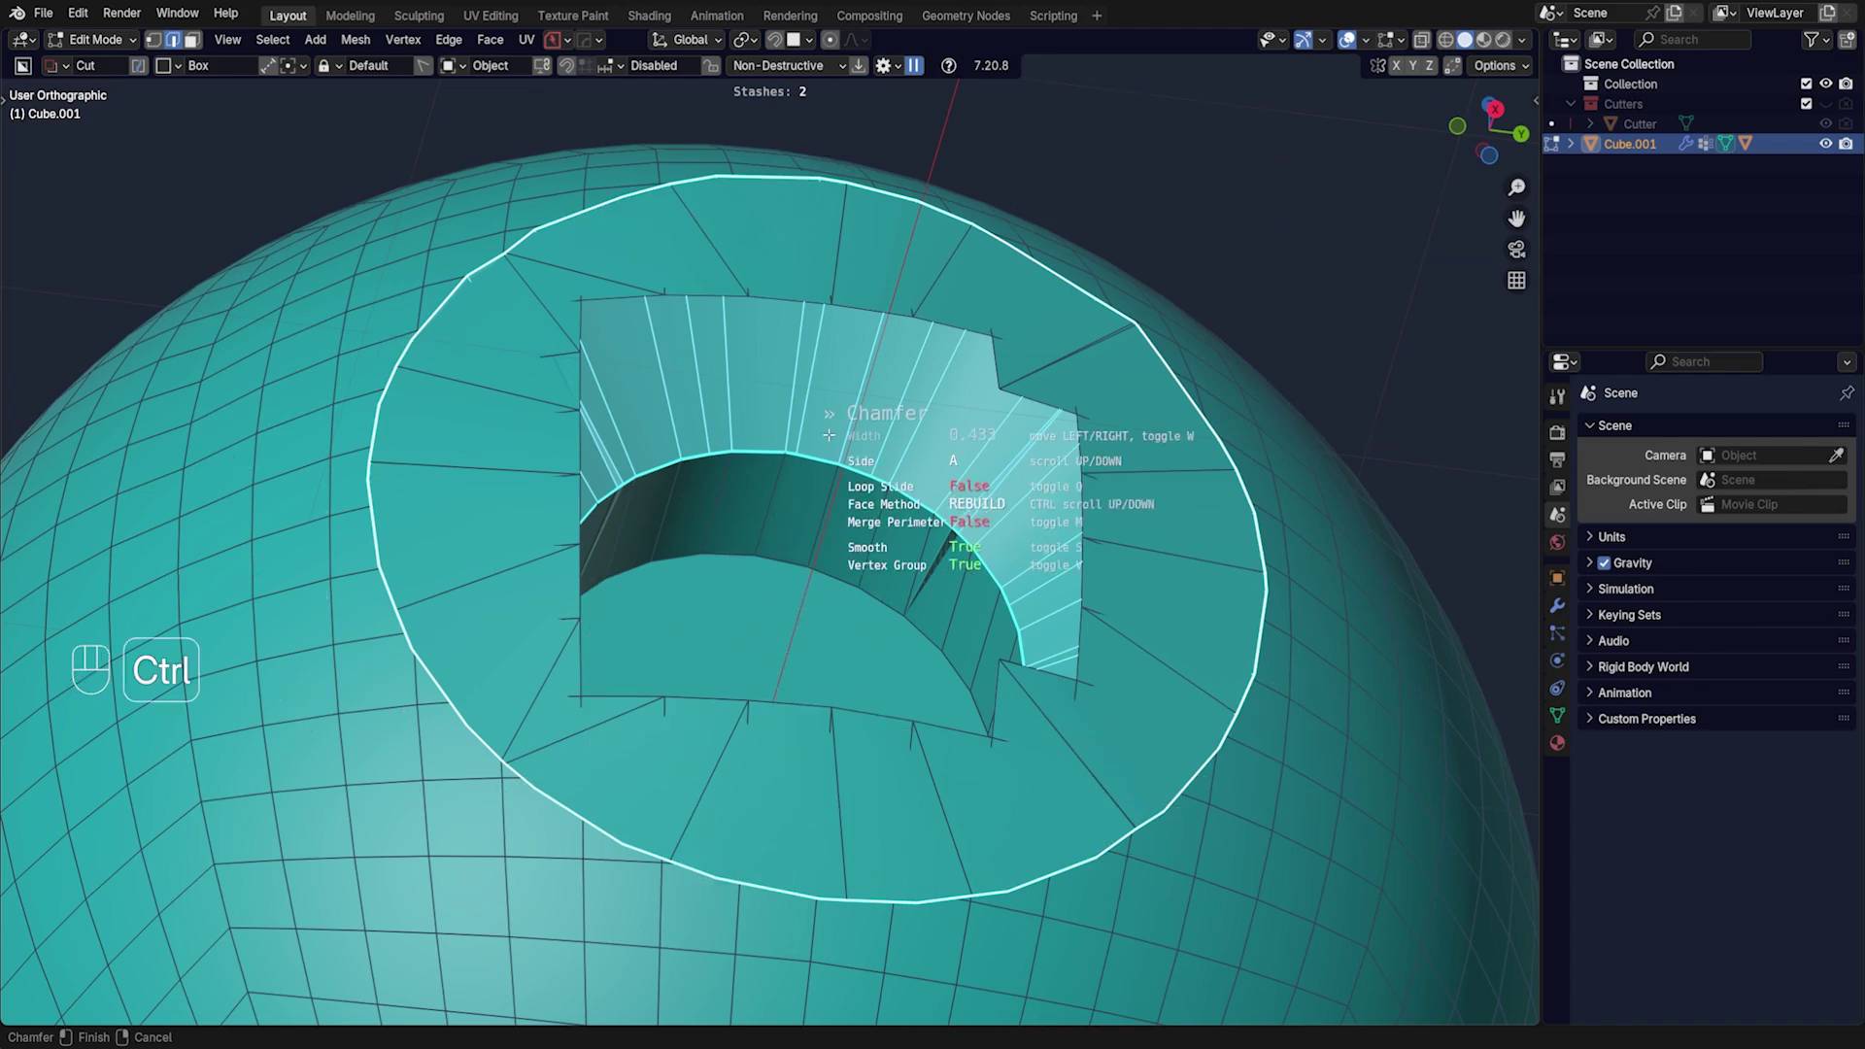
scroll(829, 434, "down", 1, "ctrl")
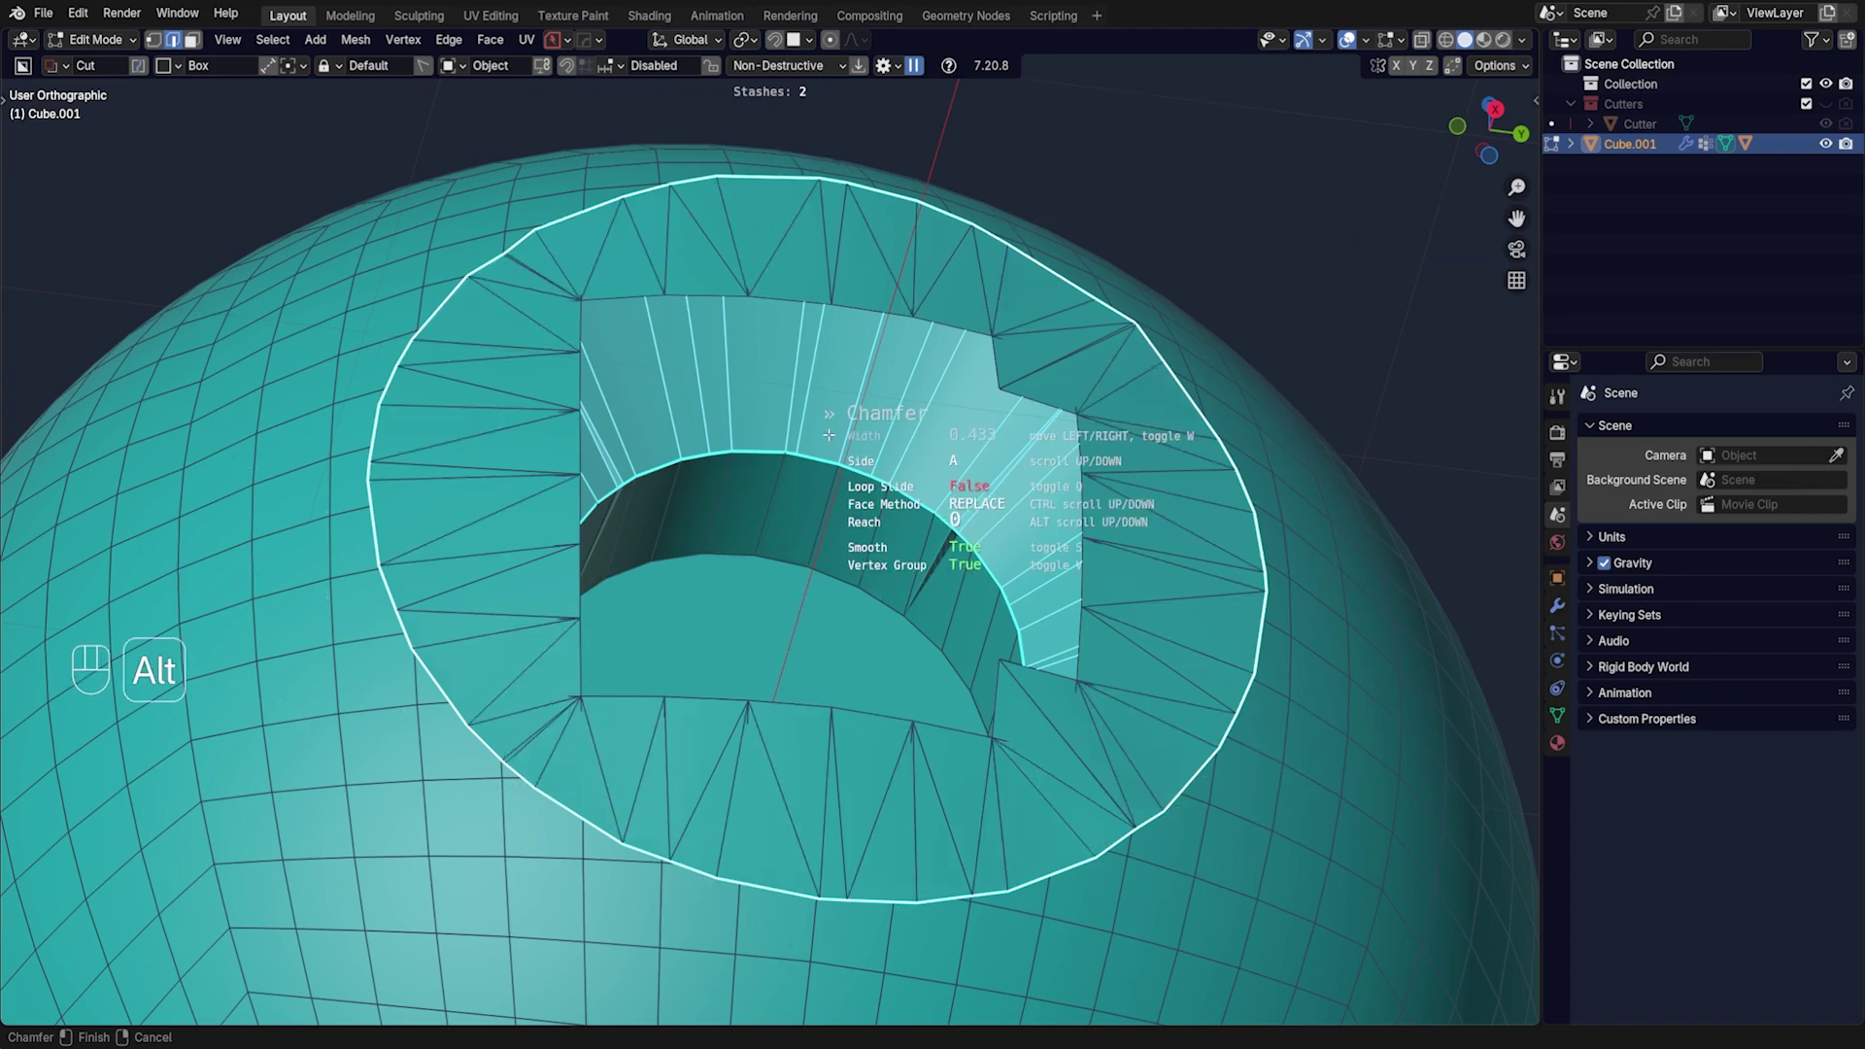
scroll(829, 434, "up", 3, "alt")
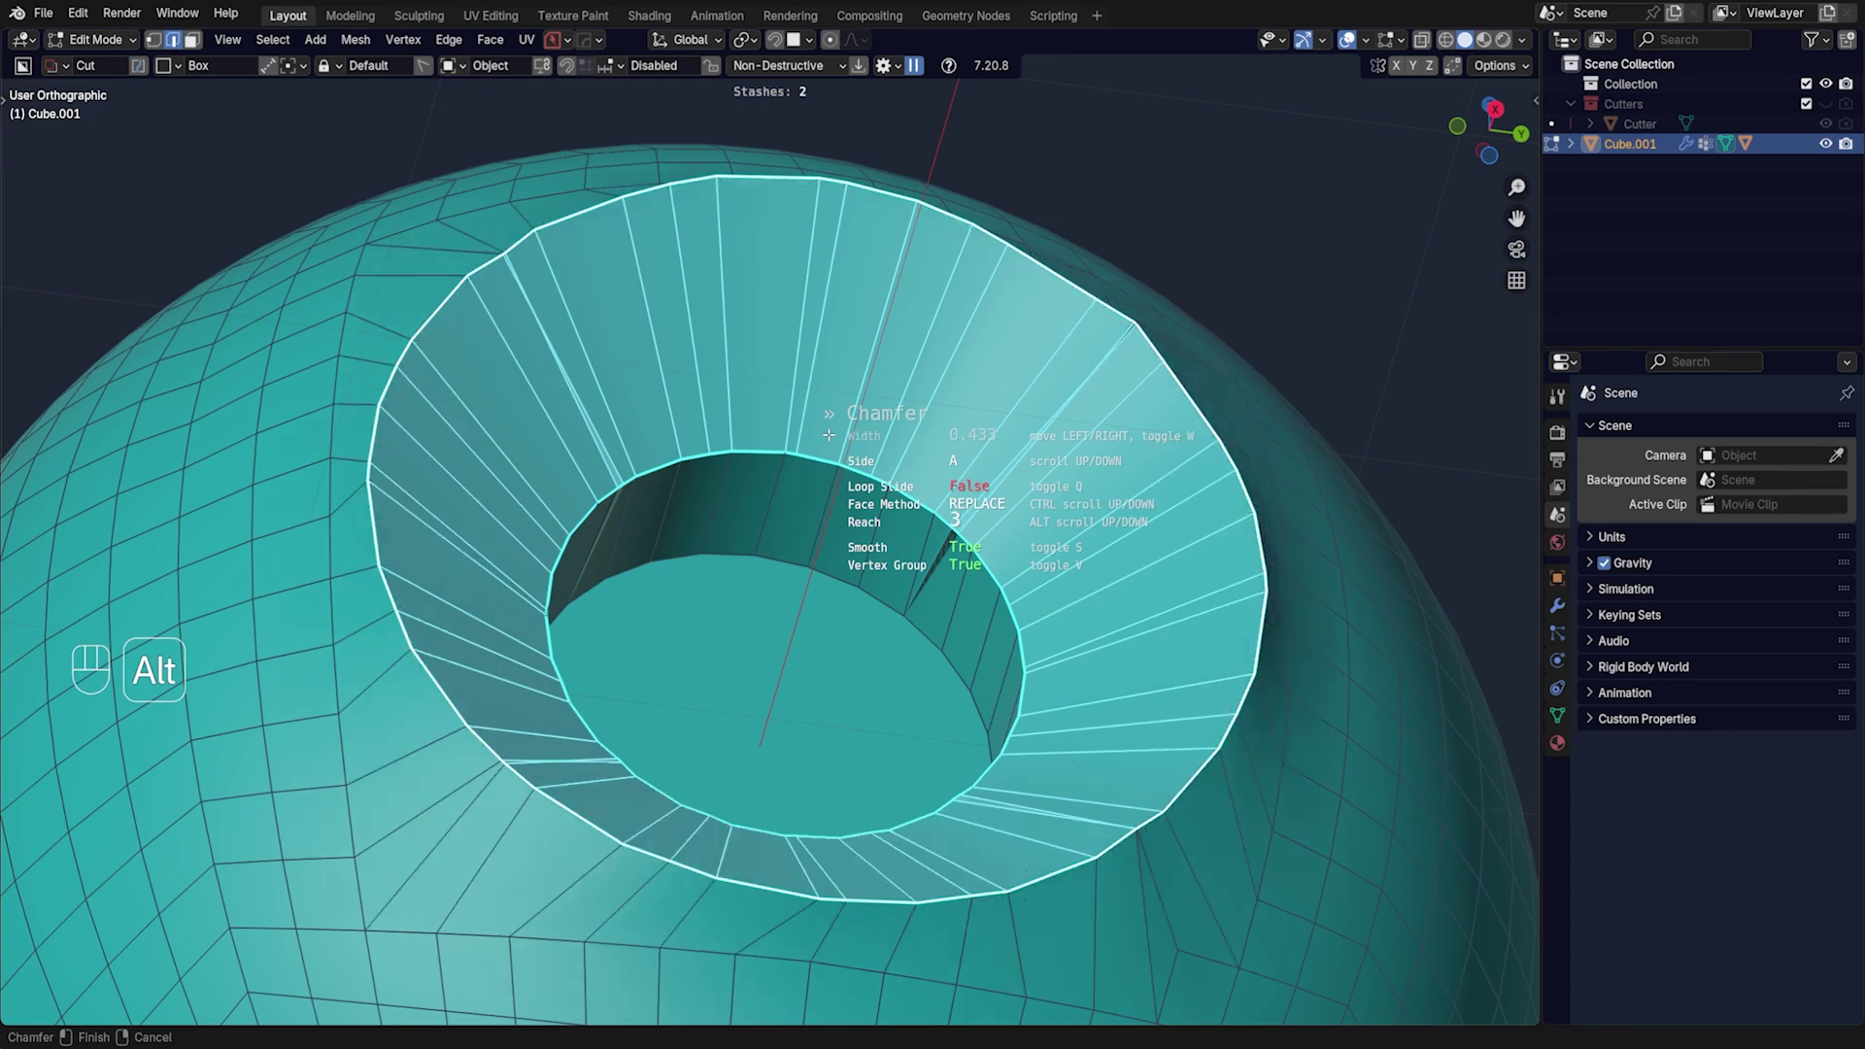
left_click(828, 434)
middle_click_drag(828, 434, 826, 496)
scroll(829, 493, "up", 1)
middle_click_drag(840, 480, 854, 430, "shift")
scroll(884, 486, "down", 1)
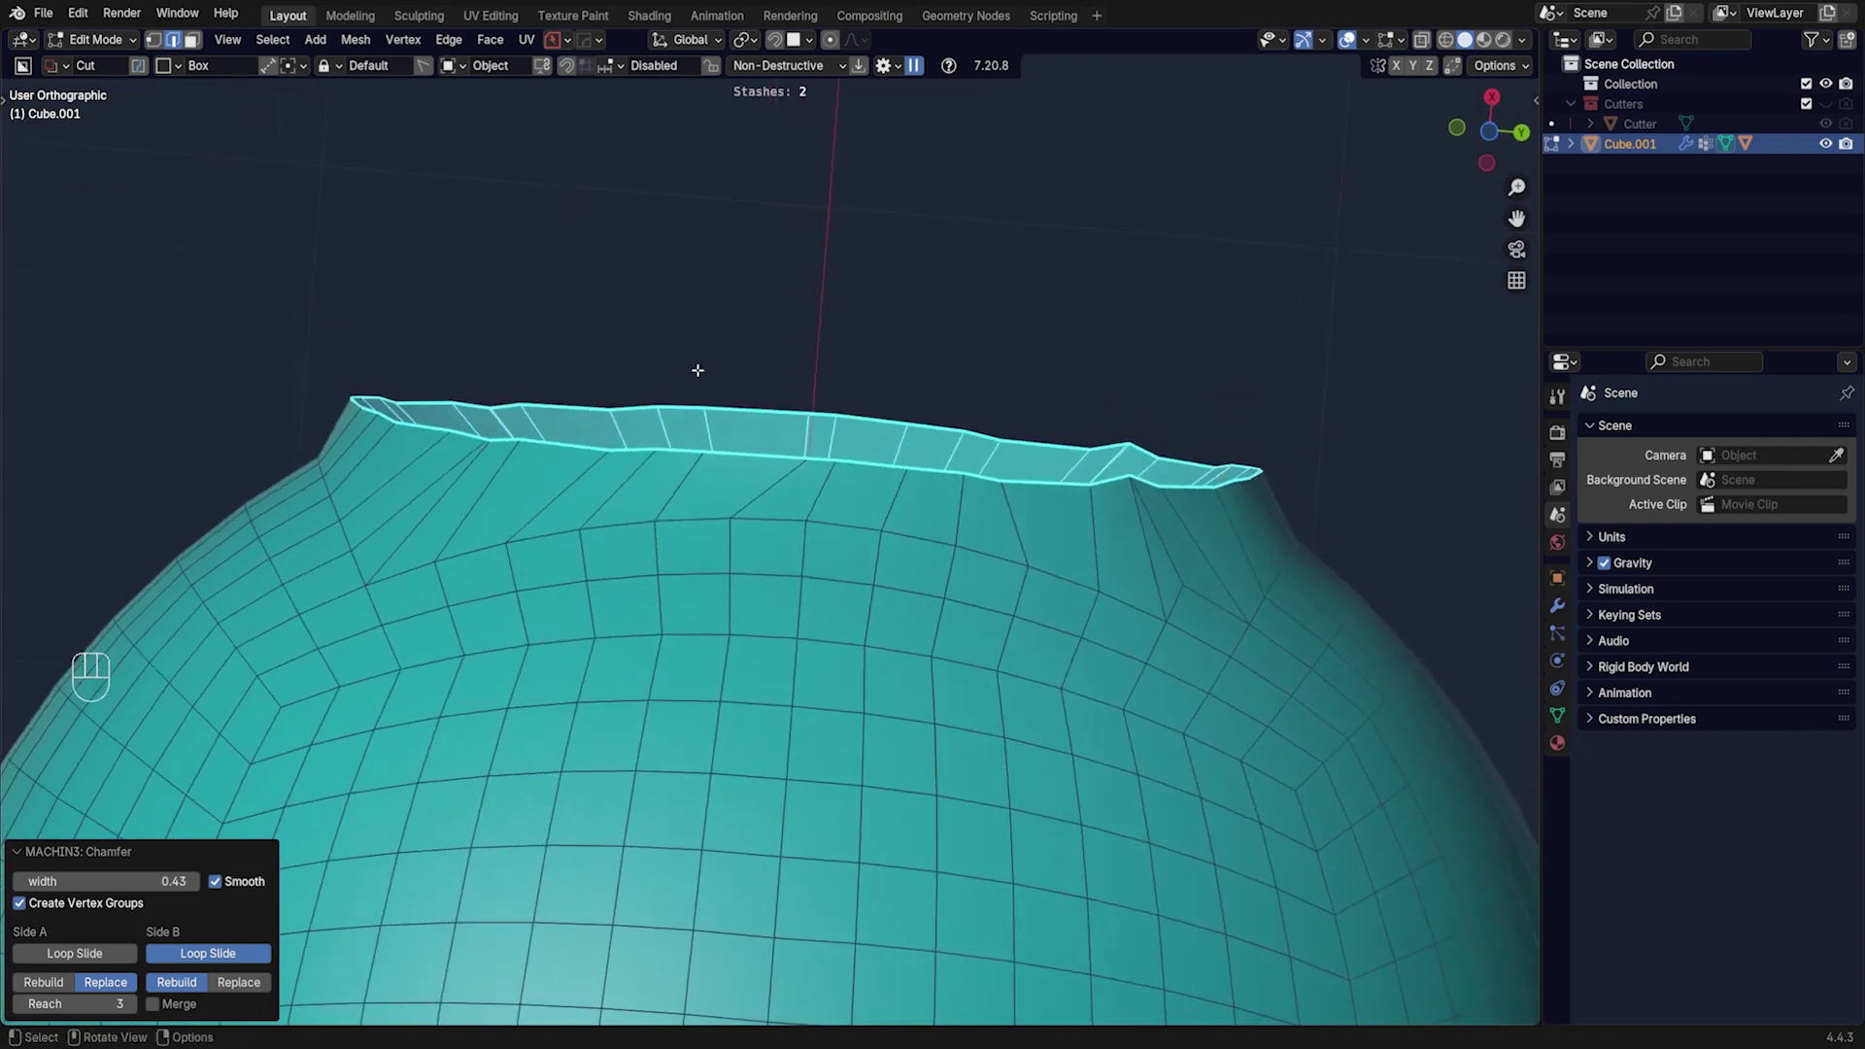
- Start a MESHmachine Conform on the selected chamfer faces and cycle through the stashes, settling on stash 1 of 2
middle_click_drag(698, 370, 929, 416, "shift")
key("y")
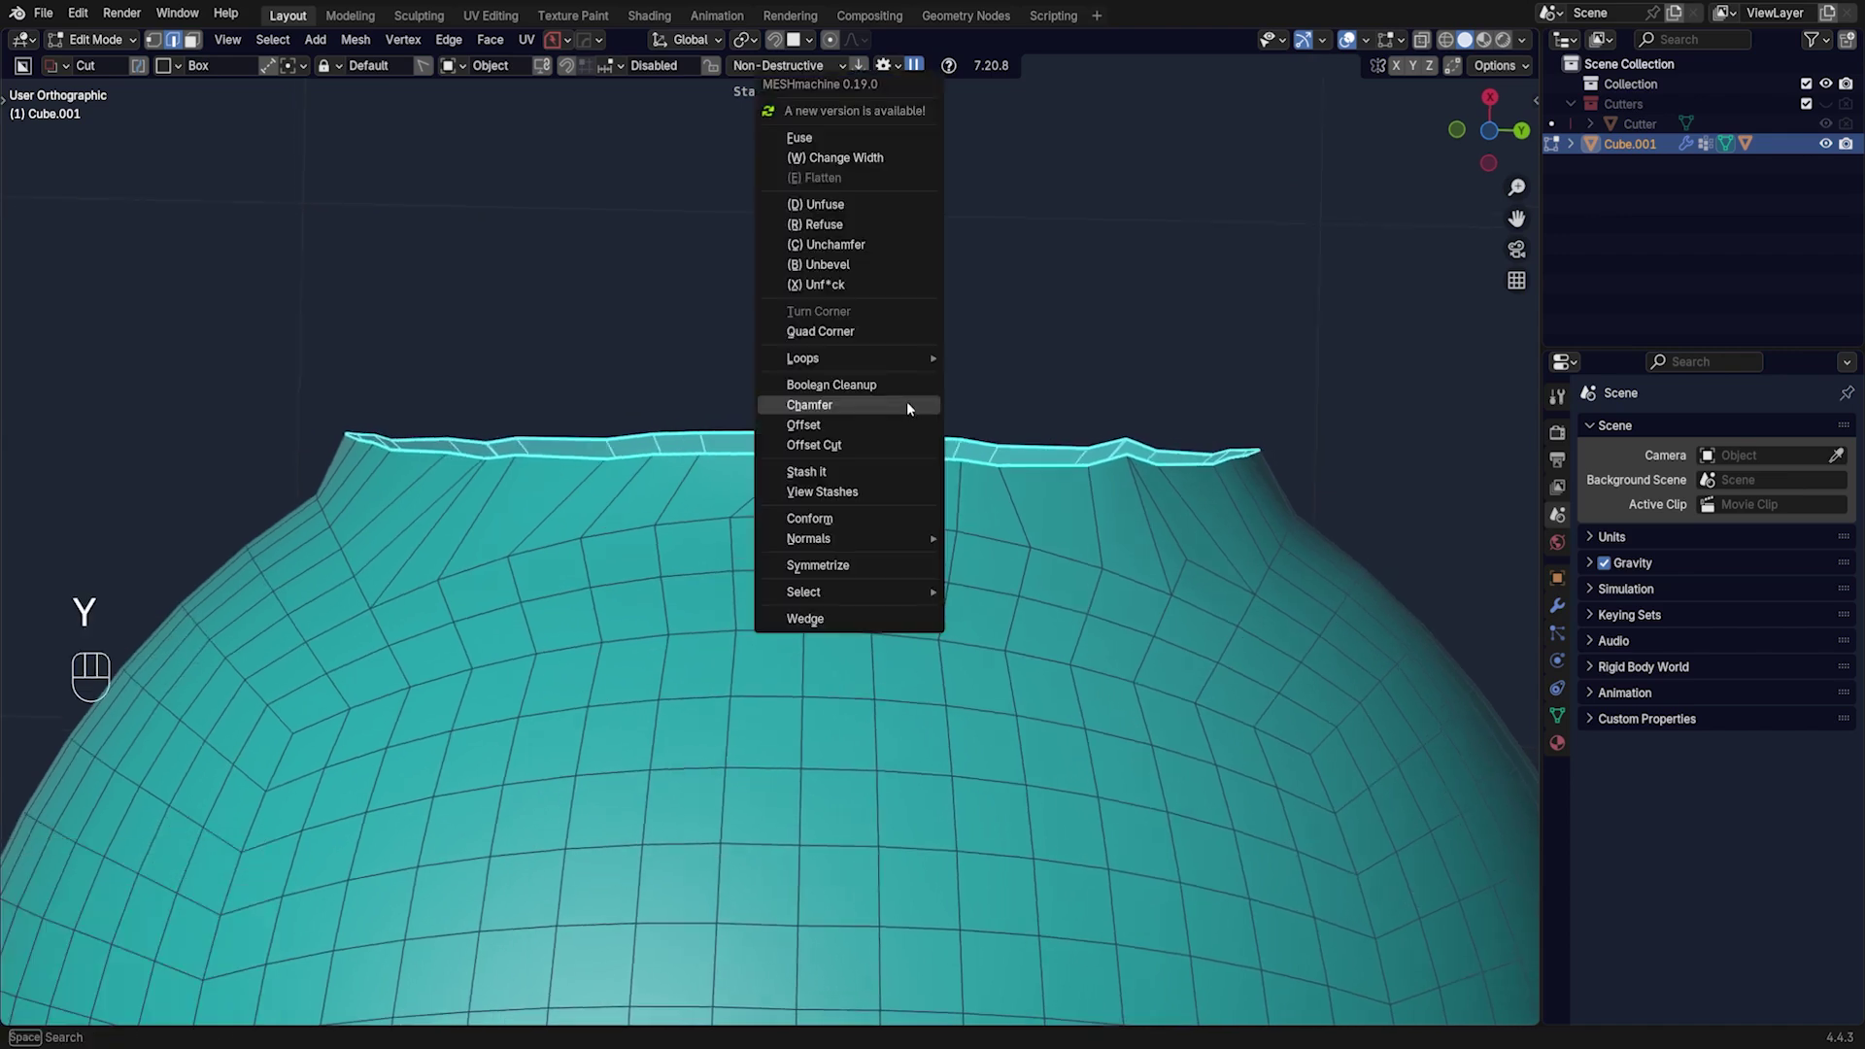
left_click(865, 517)
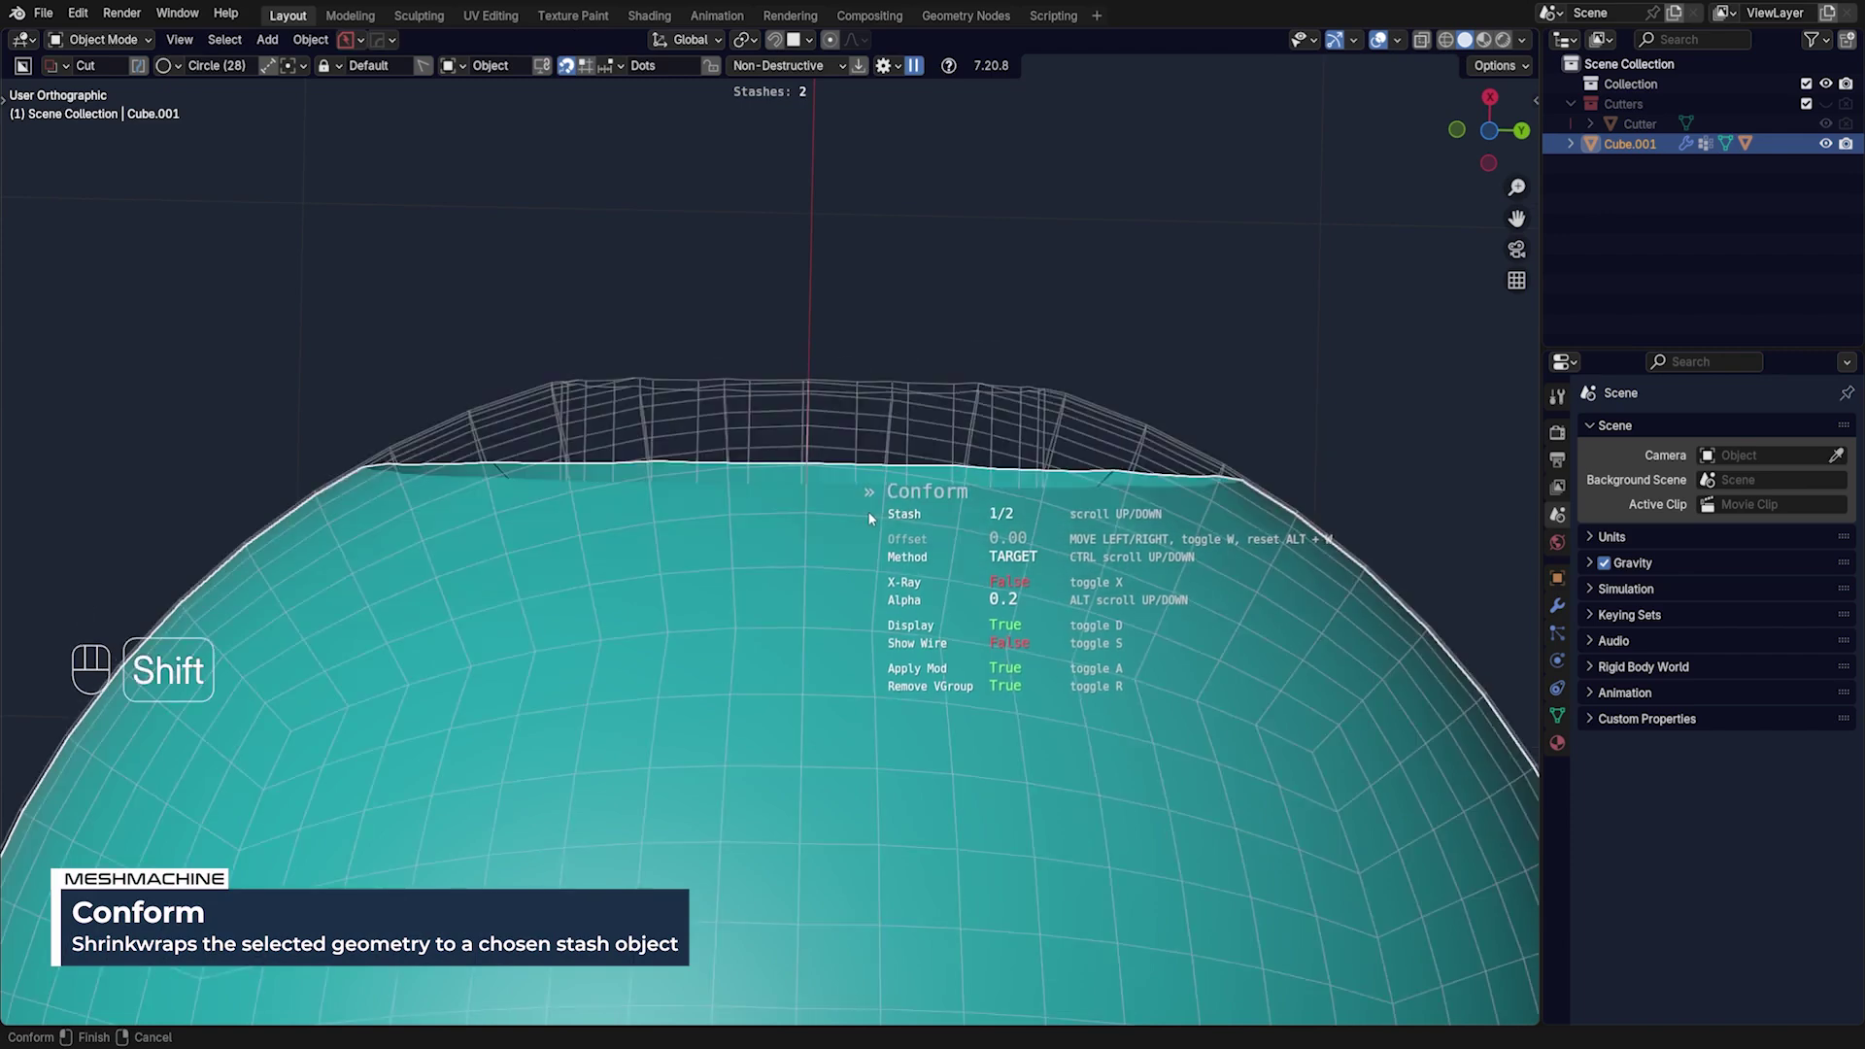
scroll(867, 517, "up", 1, "shift")
scroll(869, 517, "down", 1, "shift")
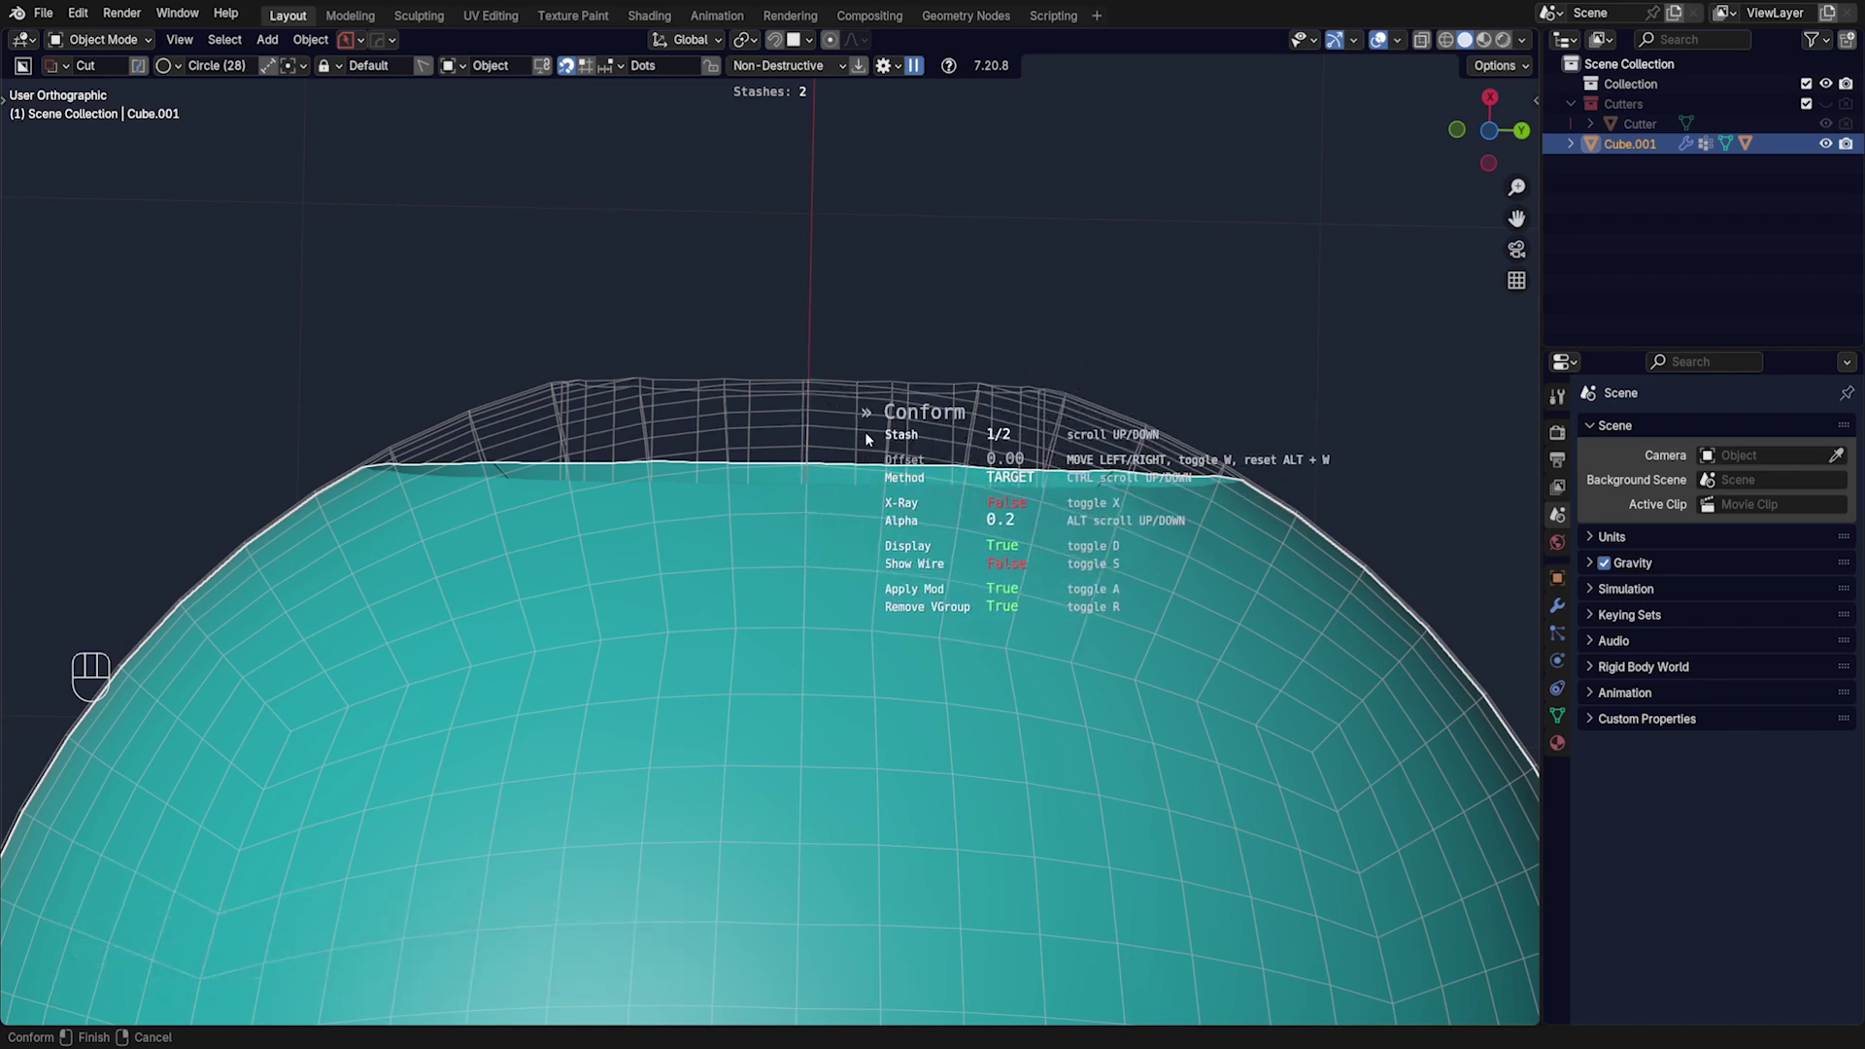
- Try the Project method for the Conform, return it to Target, and finish the operation
scroll(852, 472, "down", 1, "ctrl")
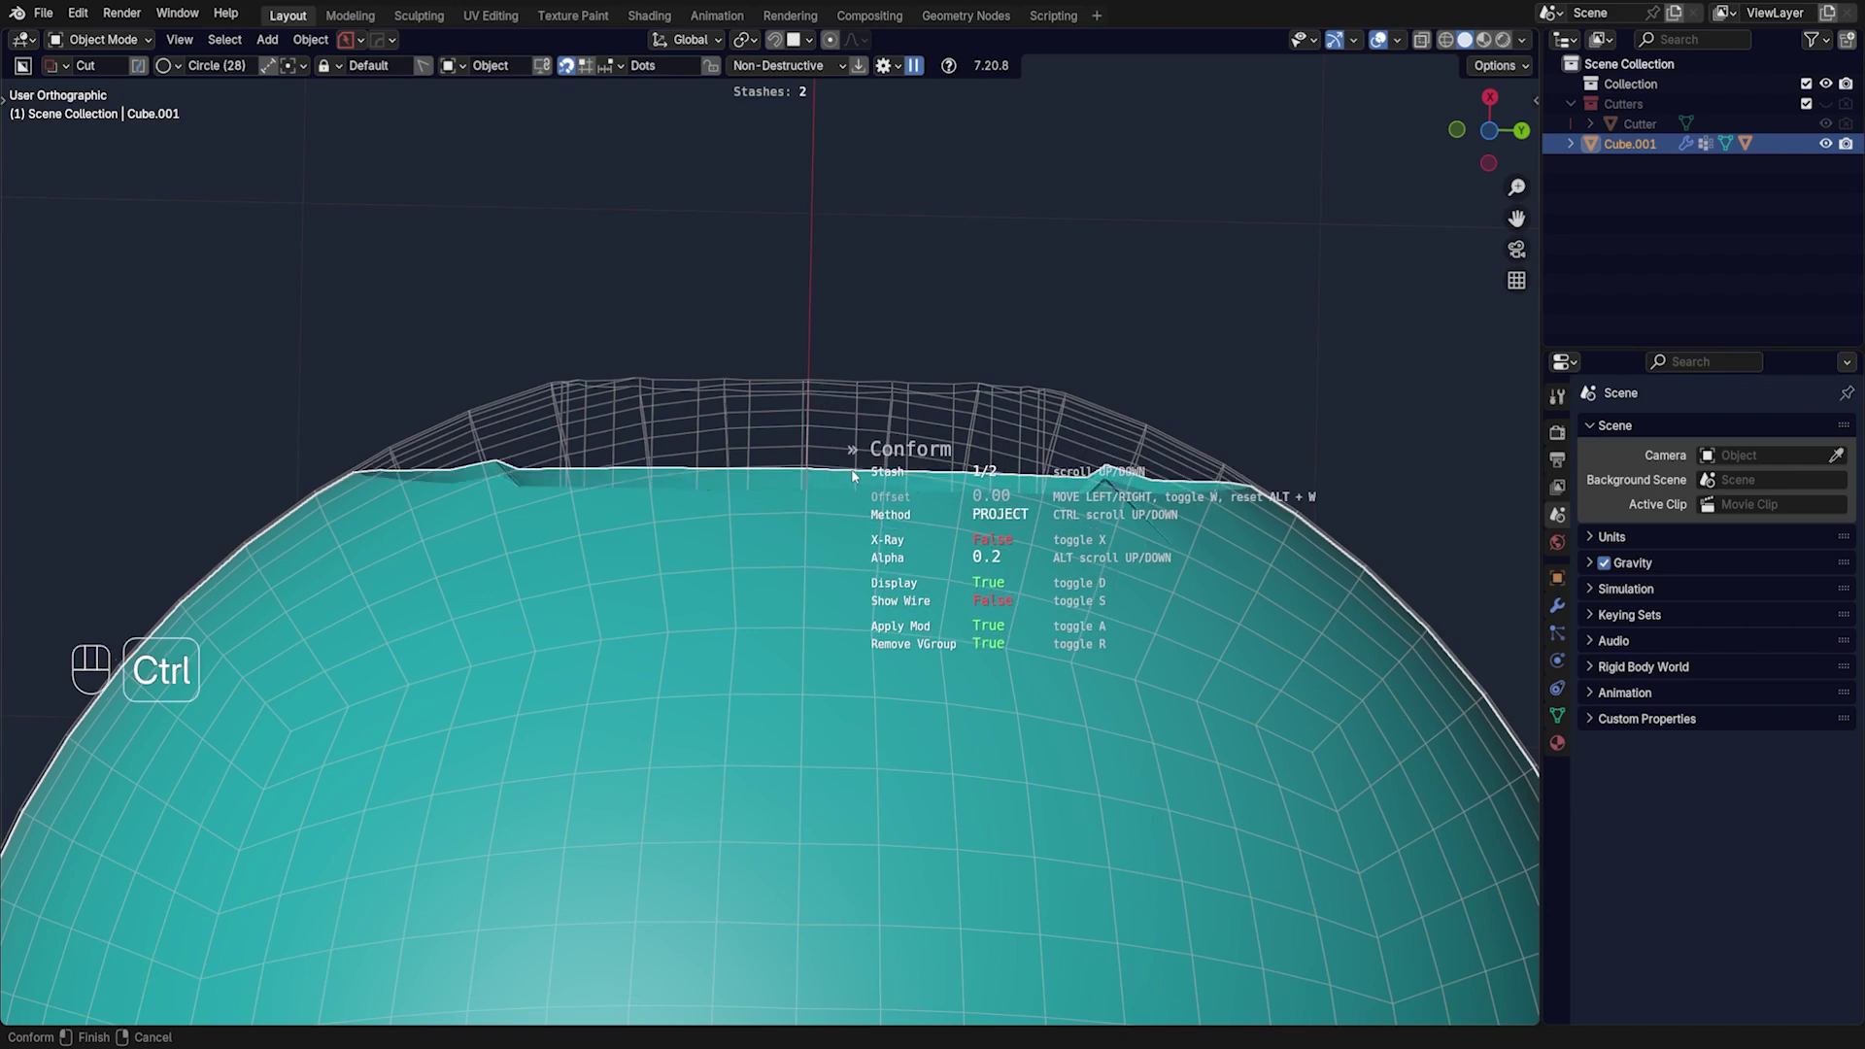
scroll(852, 474, "up", 1, "ctrl")
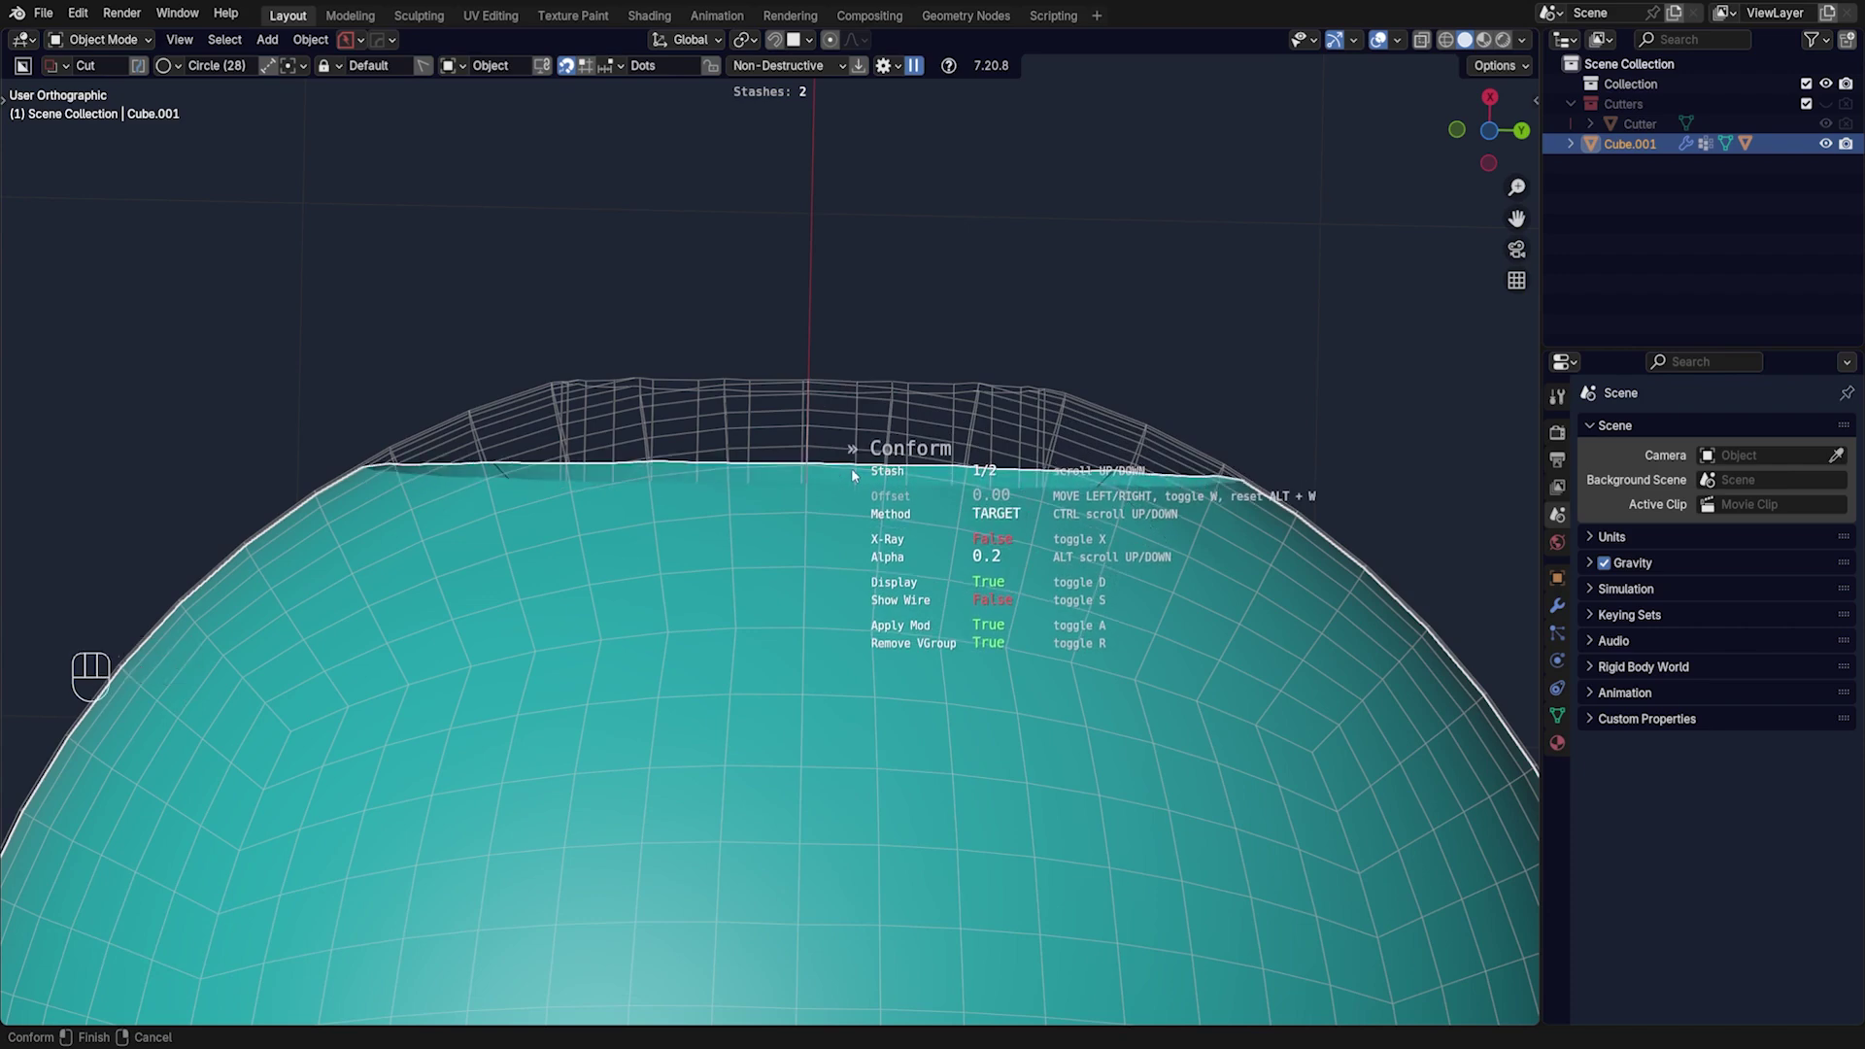
scroll(852, 475, "down", 1, "ctrl")
scroll(851, 475, "up", 1, "ctrl")
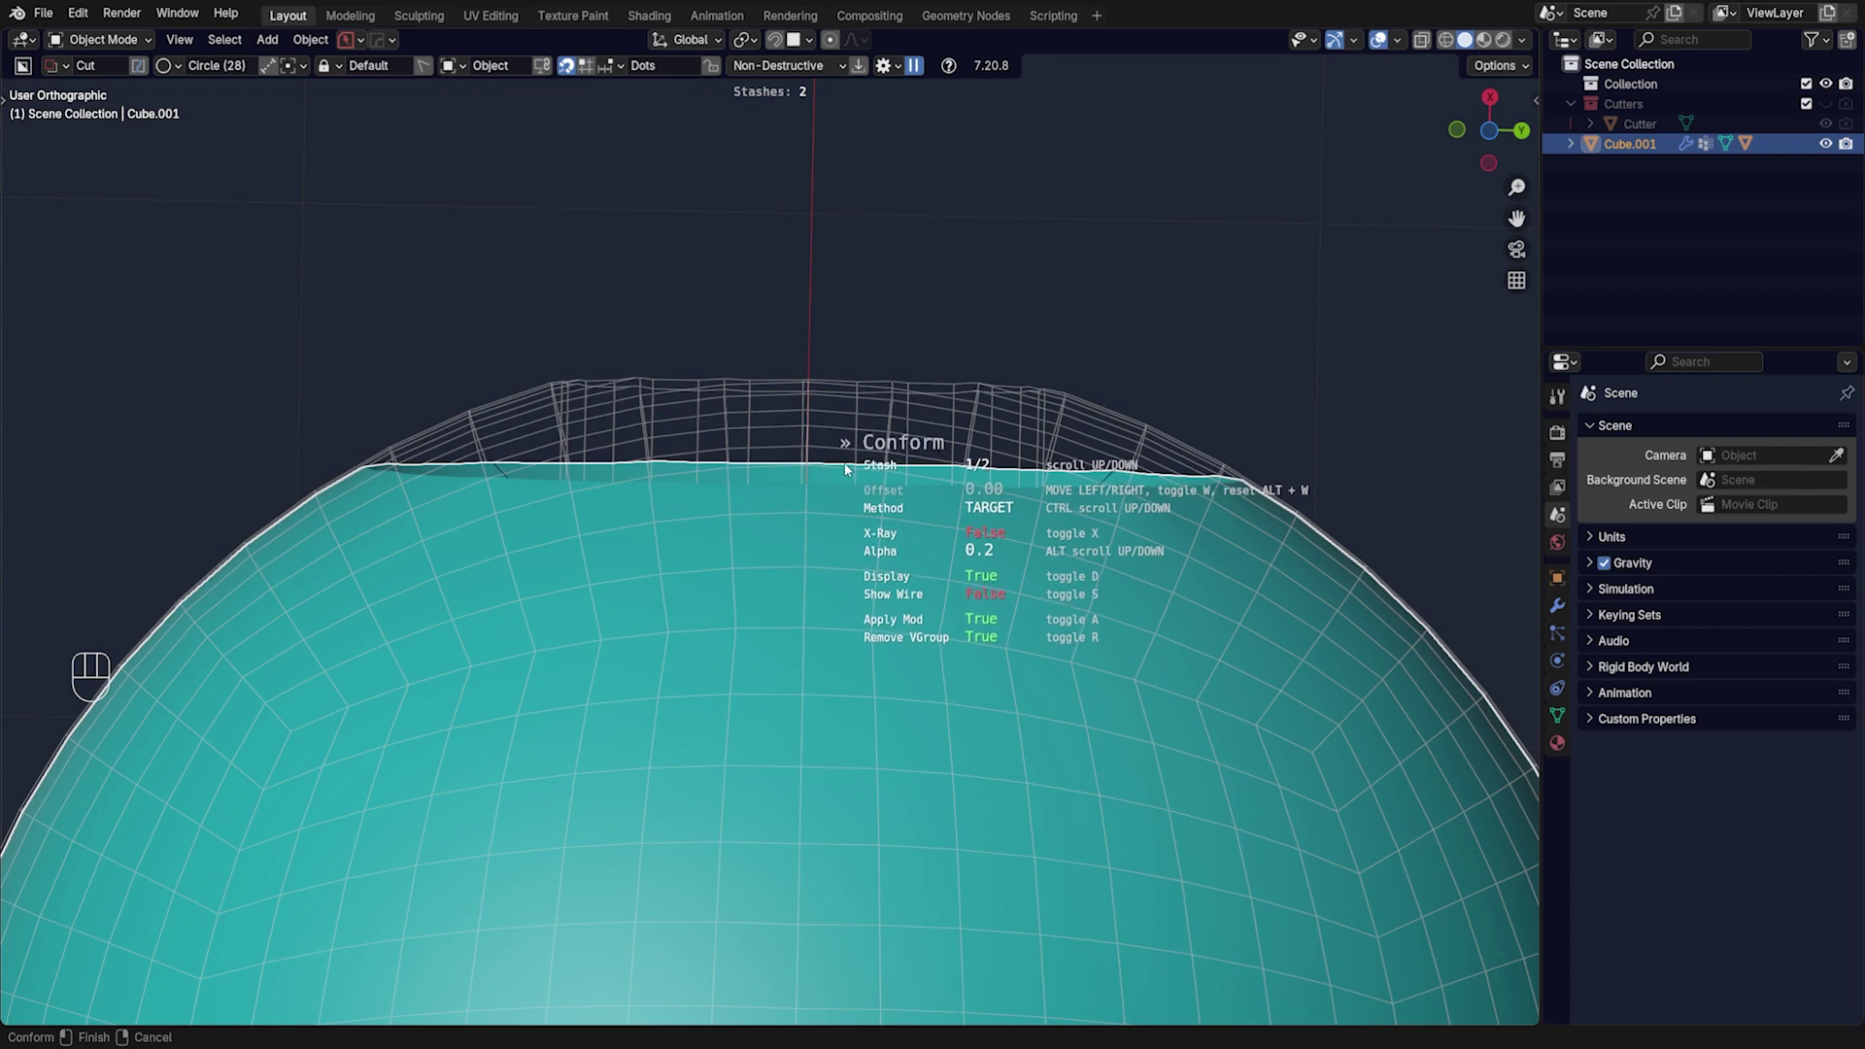
left_click(845, 468)
- Select the chamfer's outer edge loop and distribute its vertices evenly with LoopTools Space
middle_click_drag(845, 468, 918, 438)
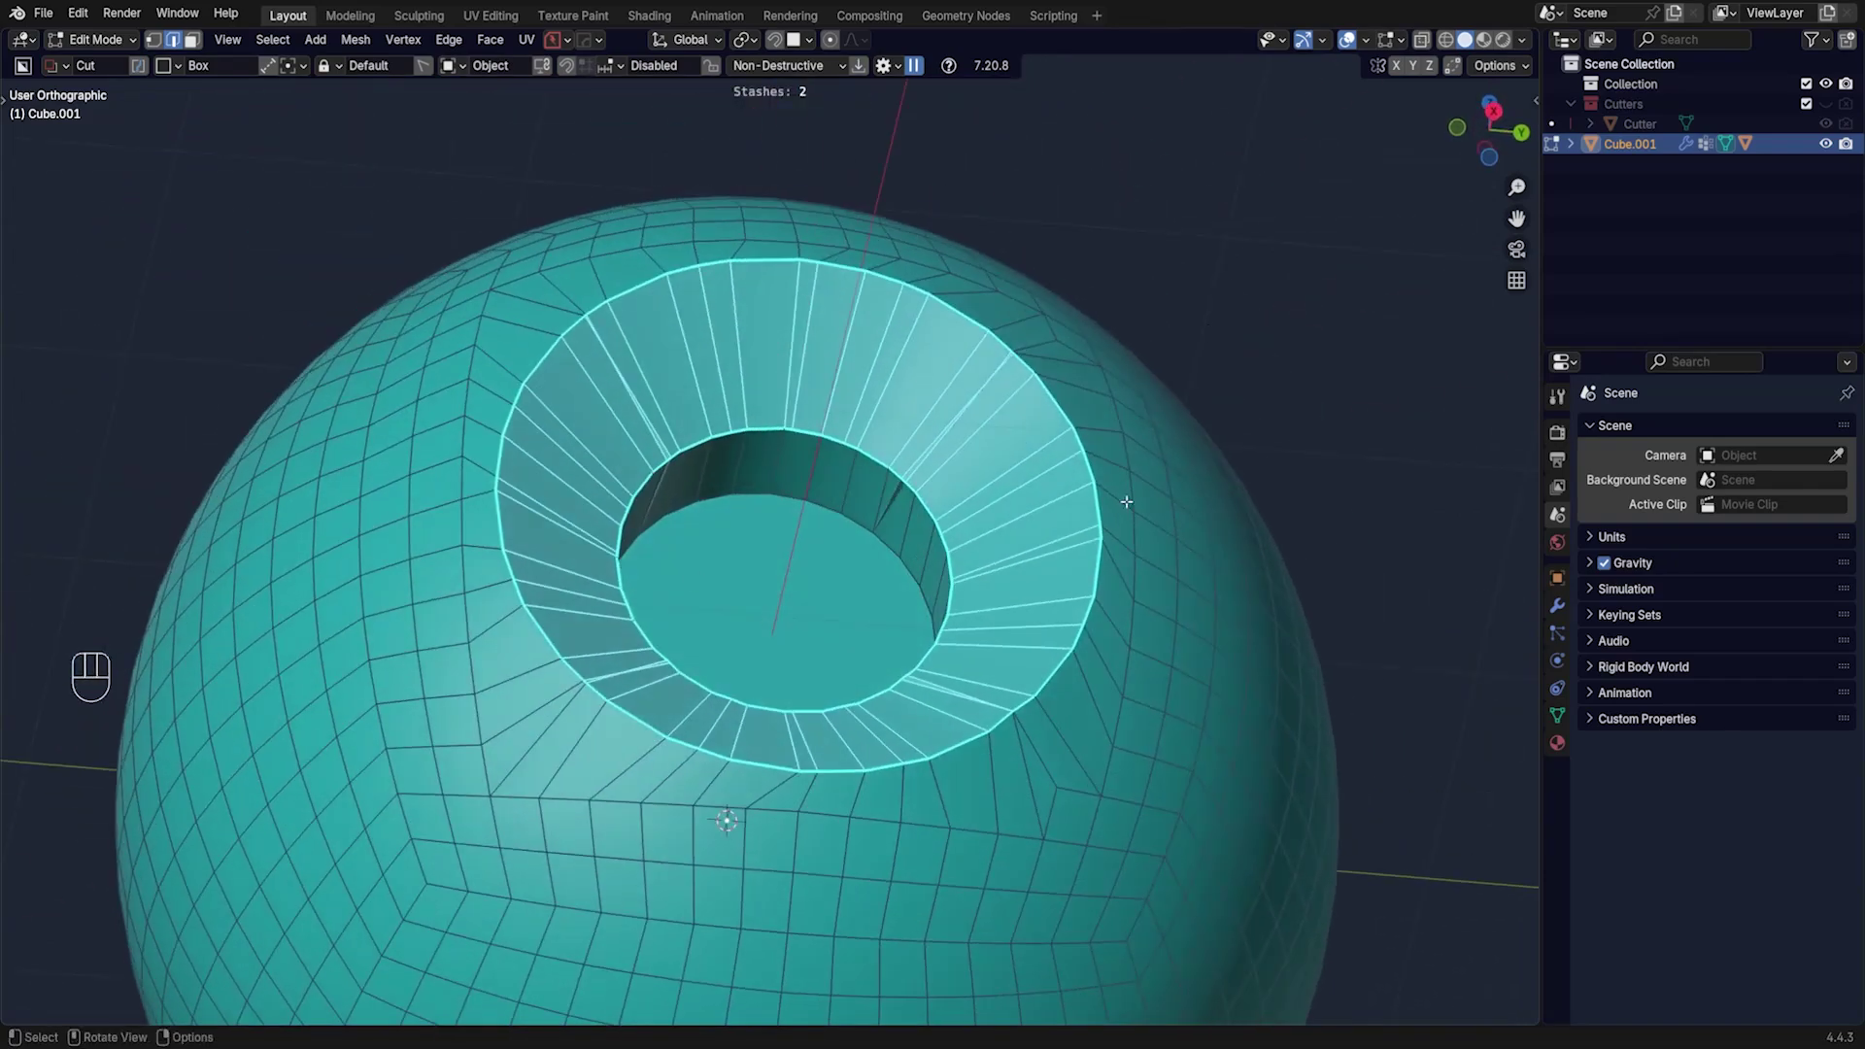
middle_click_drag(614, 364, 803, 470)
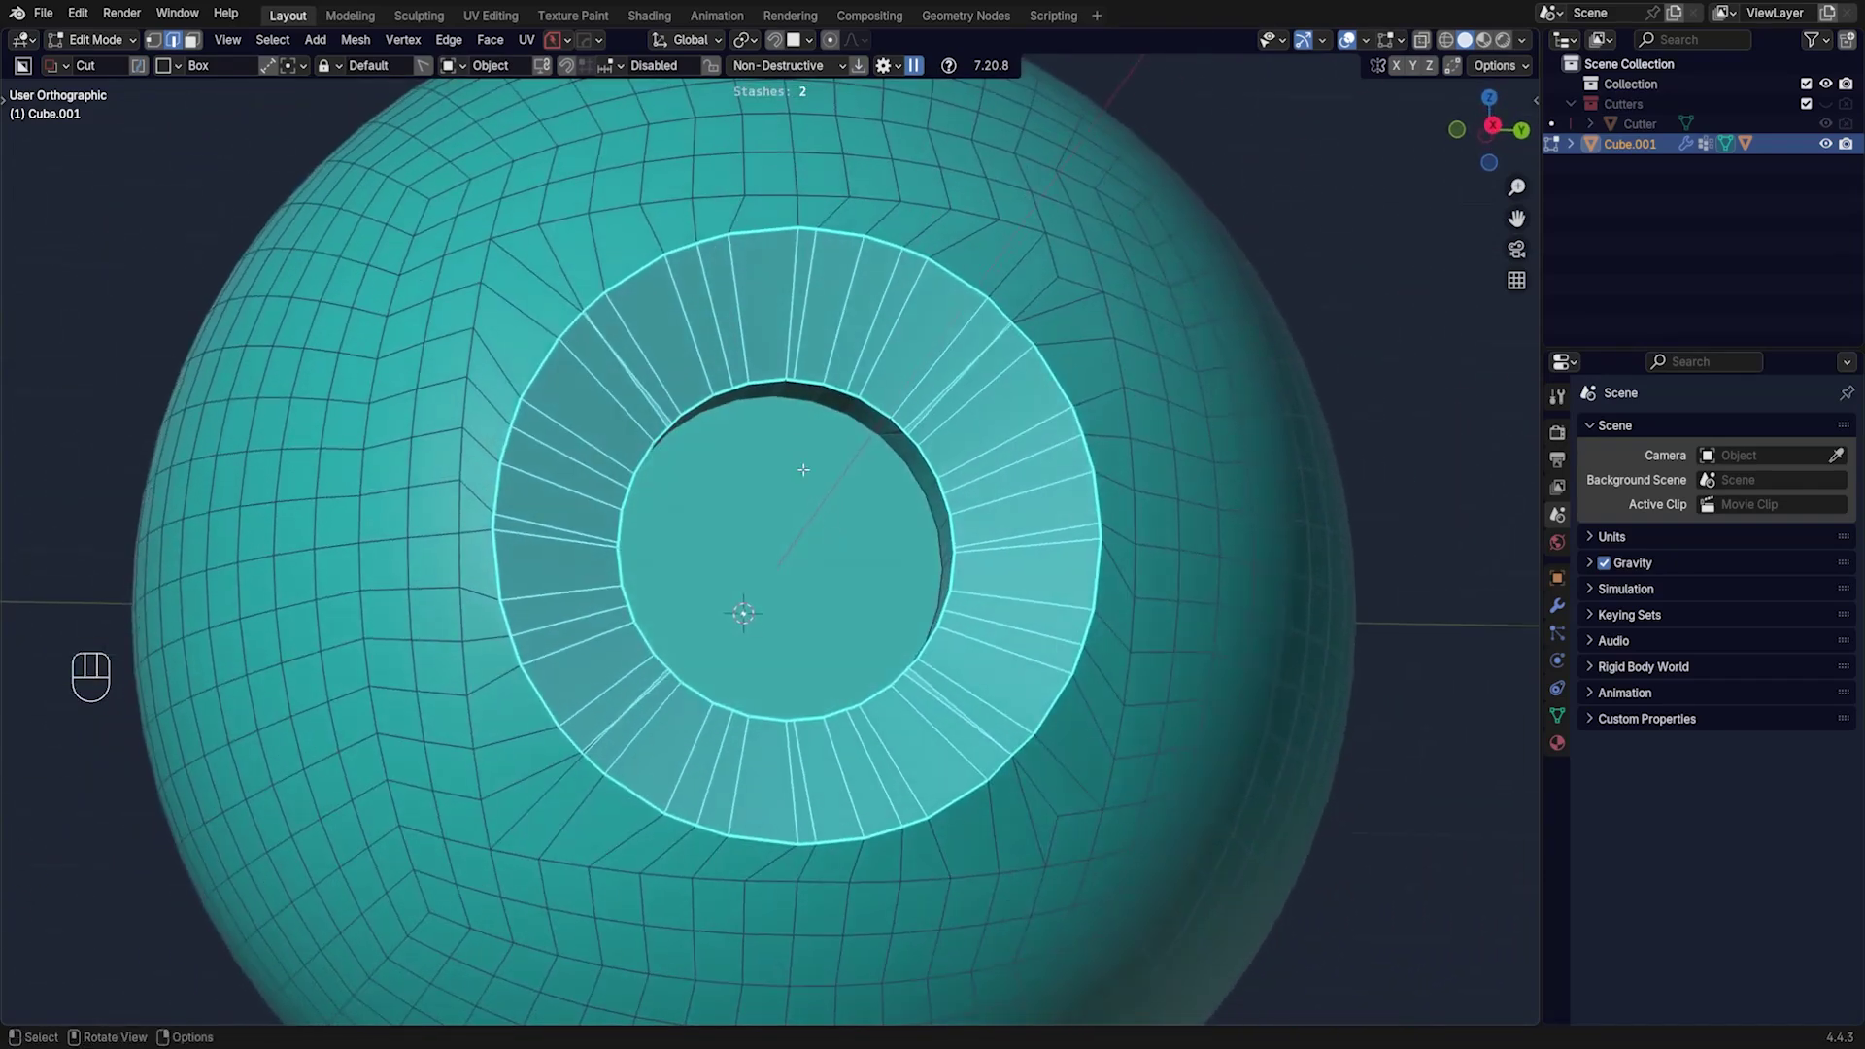
key("Tab")
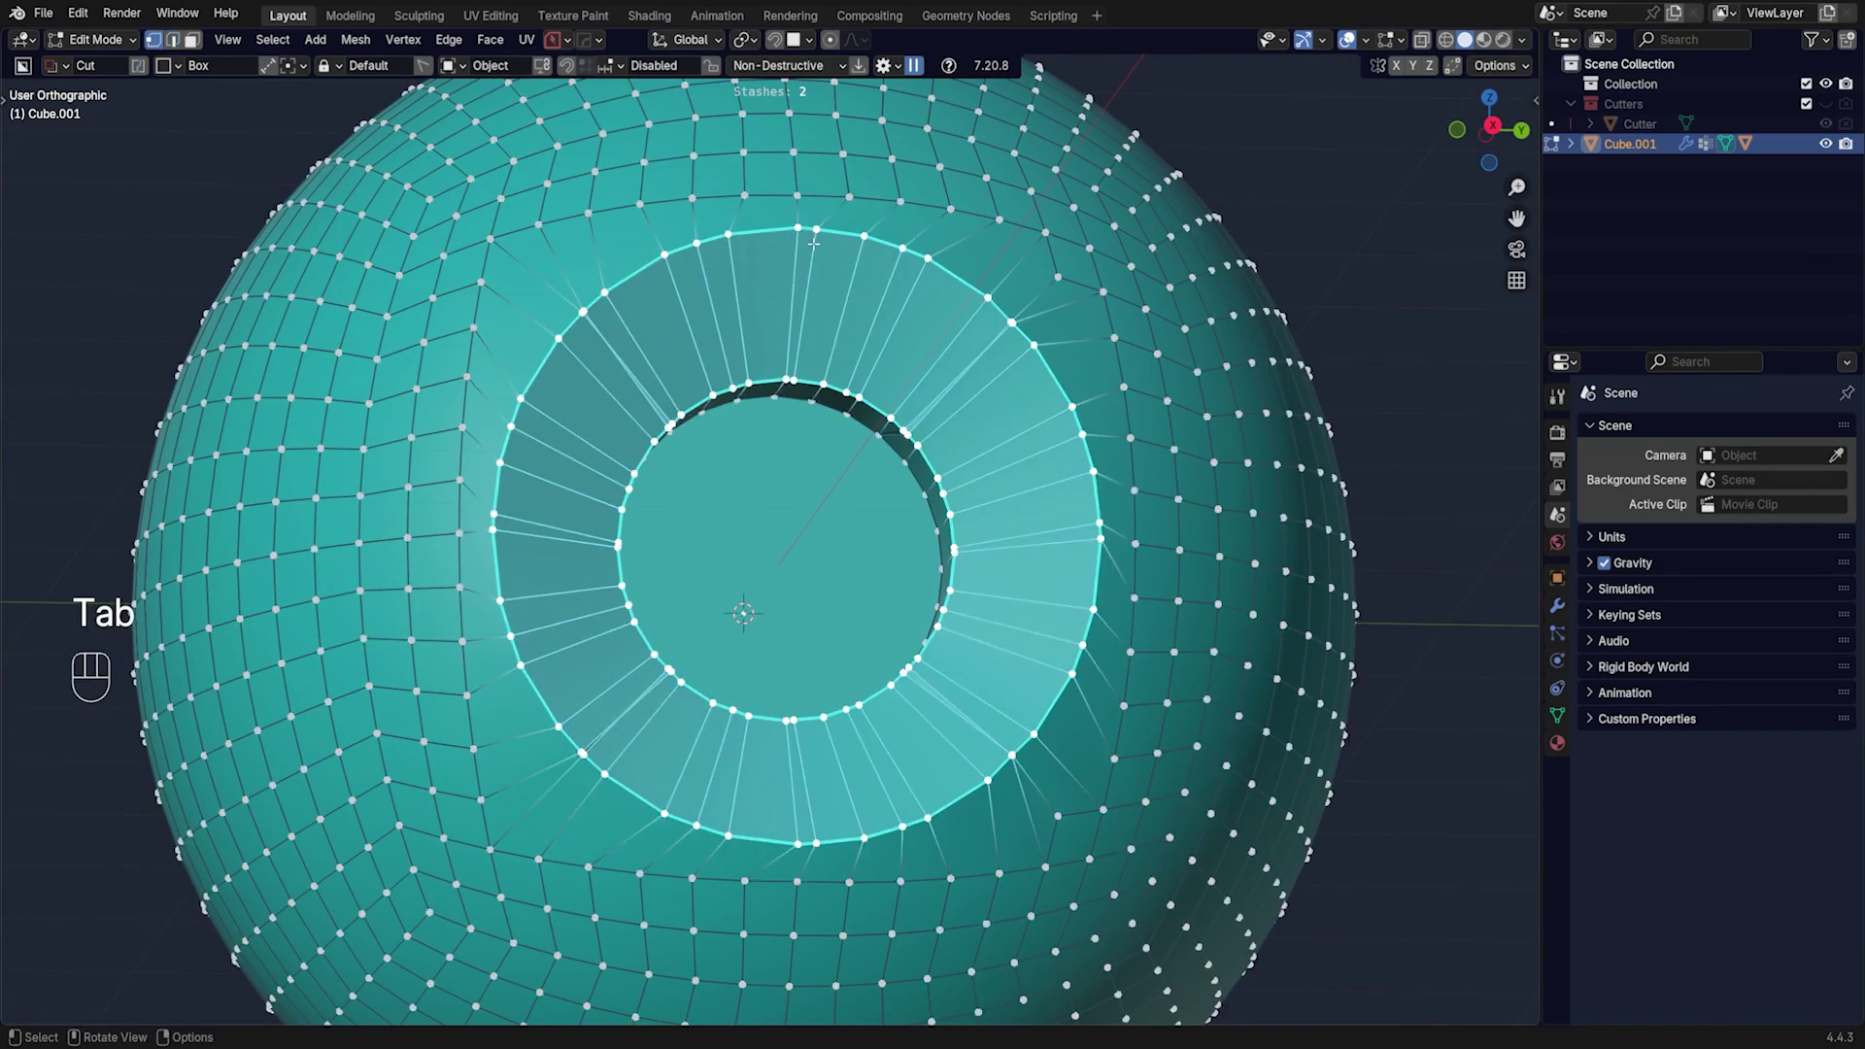
key("Tab")
left_click(854, 234, "alt")
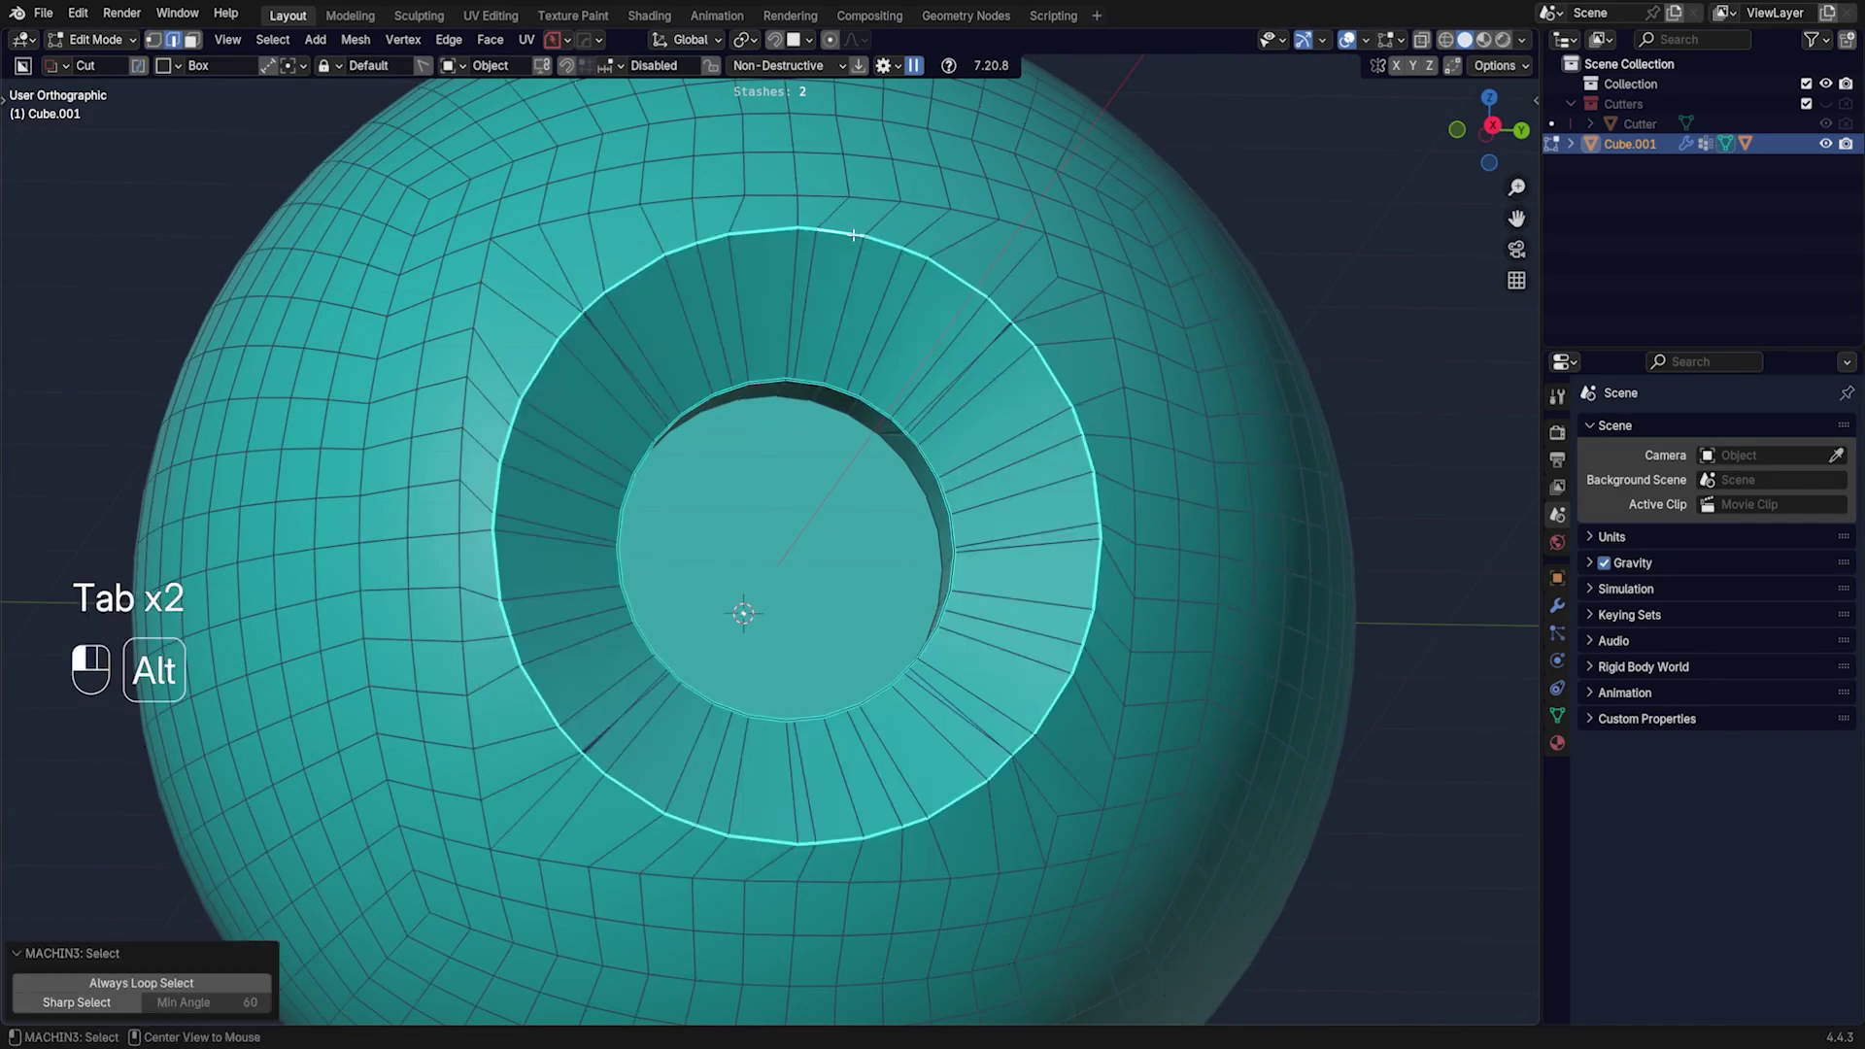
right_click(865, 250)
mouse_move(849, 272)
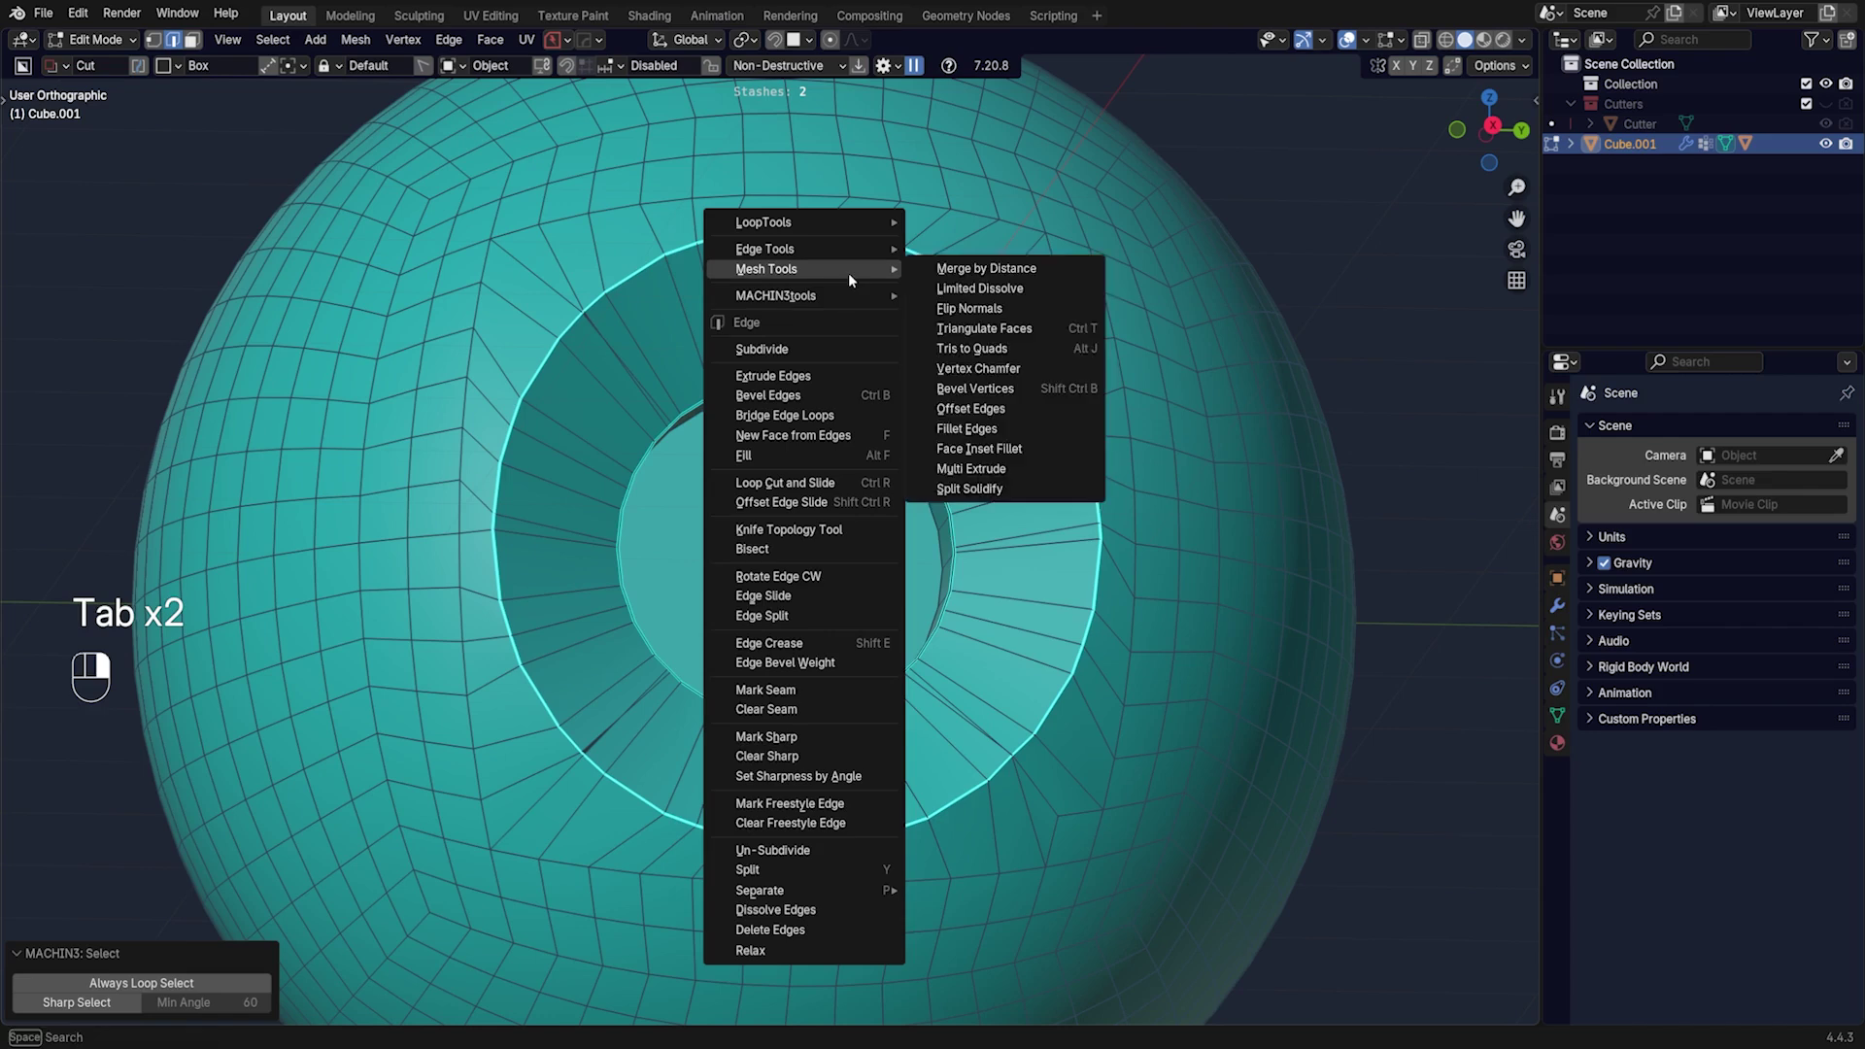
mouse_move(903, 225)
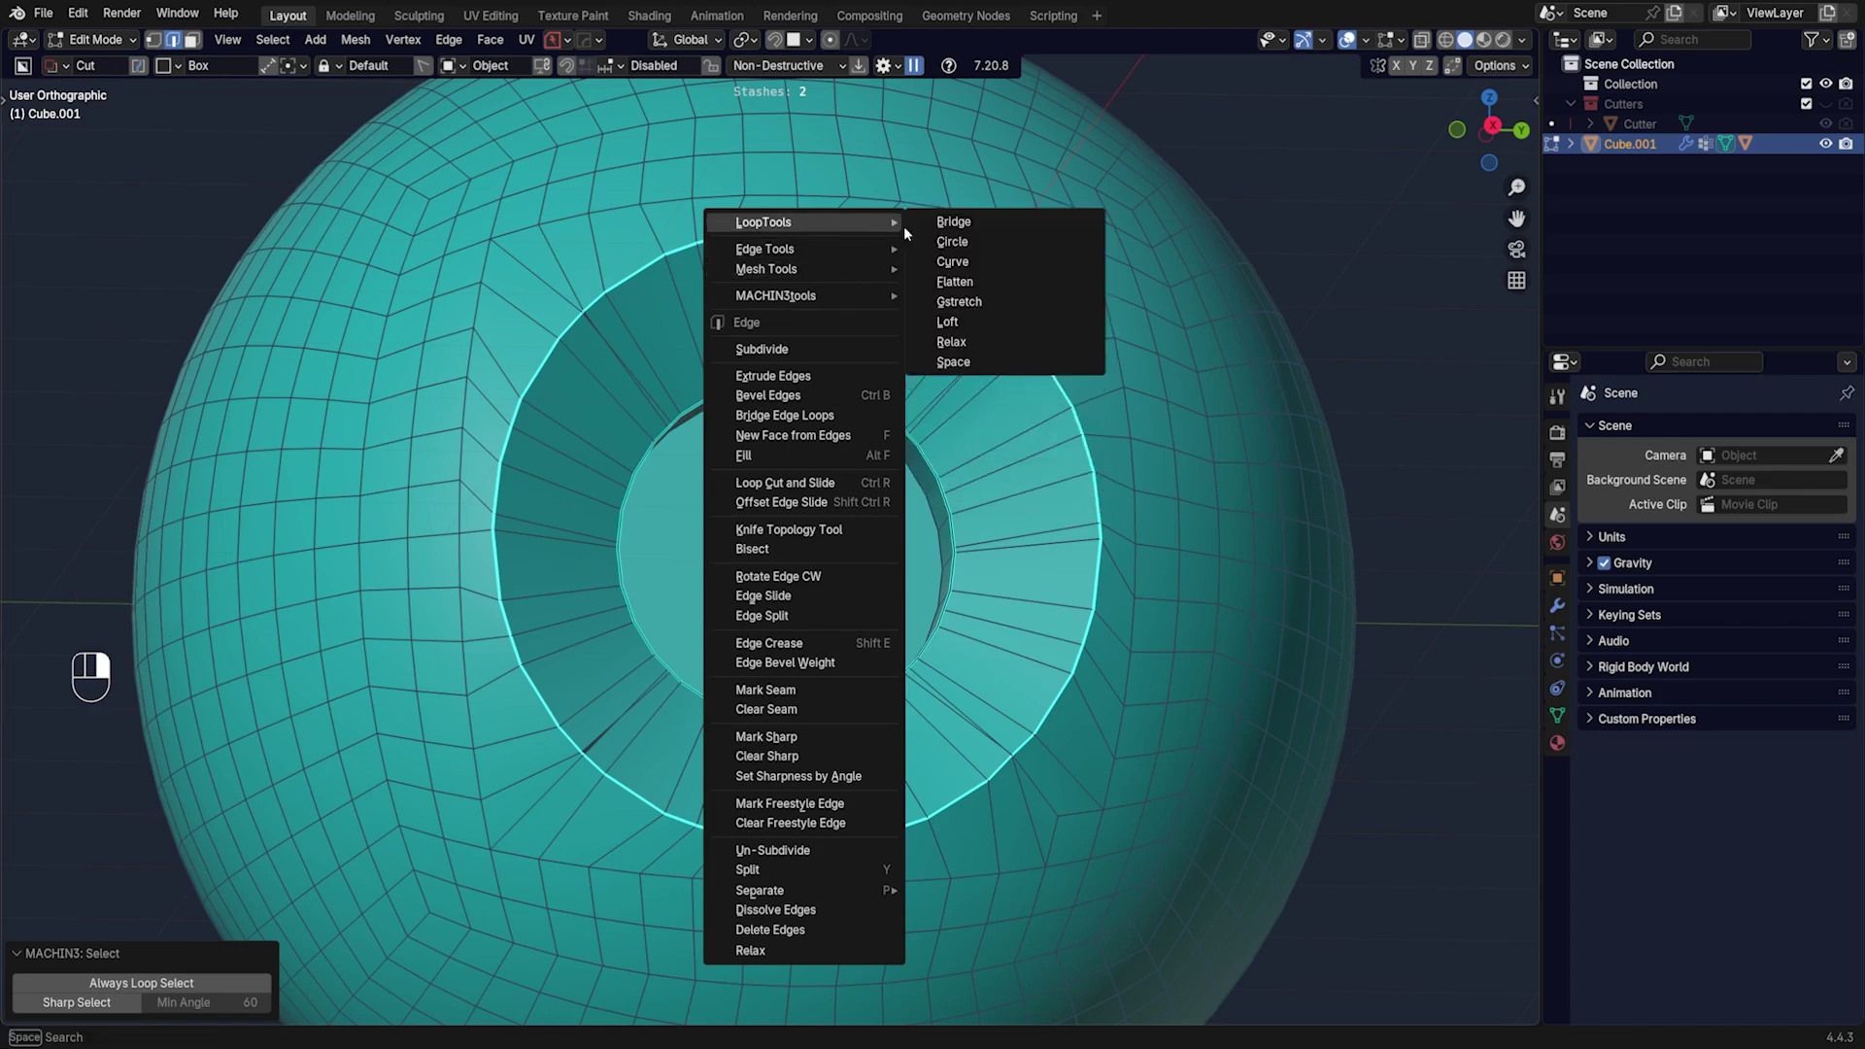
left_click(987, 360)
- Select the chamfer's inner edge loop around the hole and even out its vertices with LoopTools Space
middle_click_drag(962, 408, 916, 448)
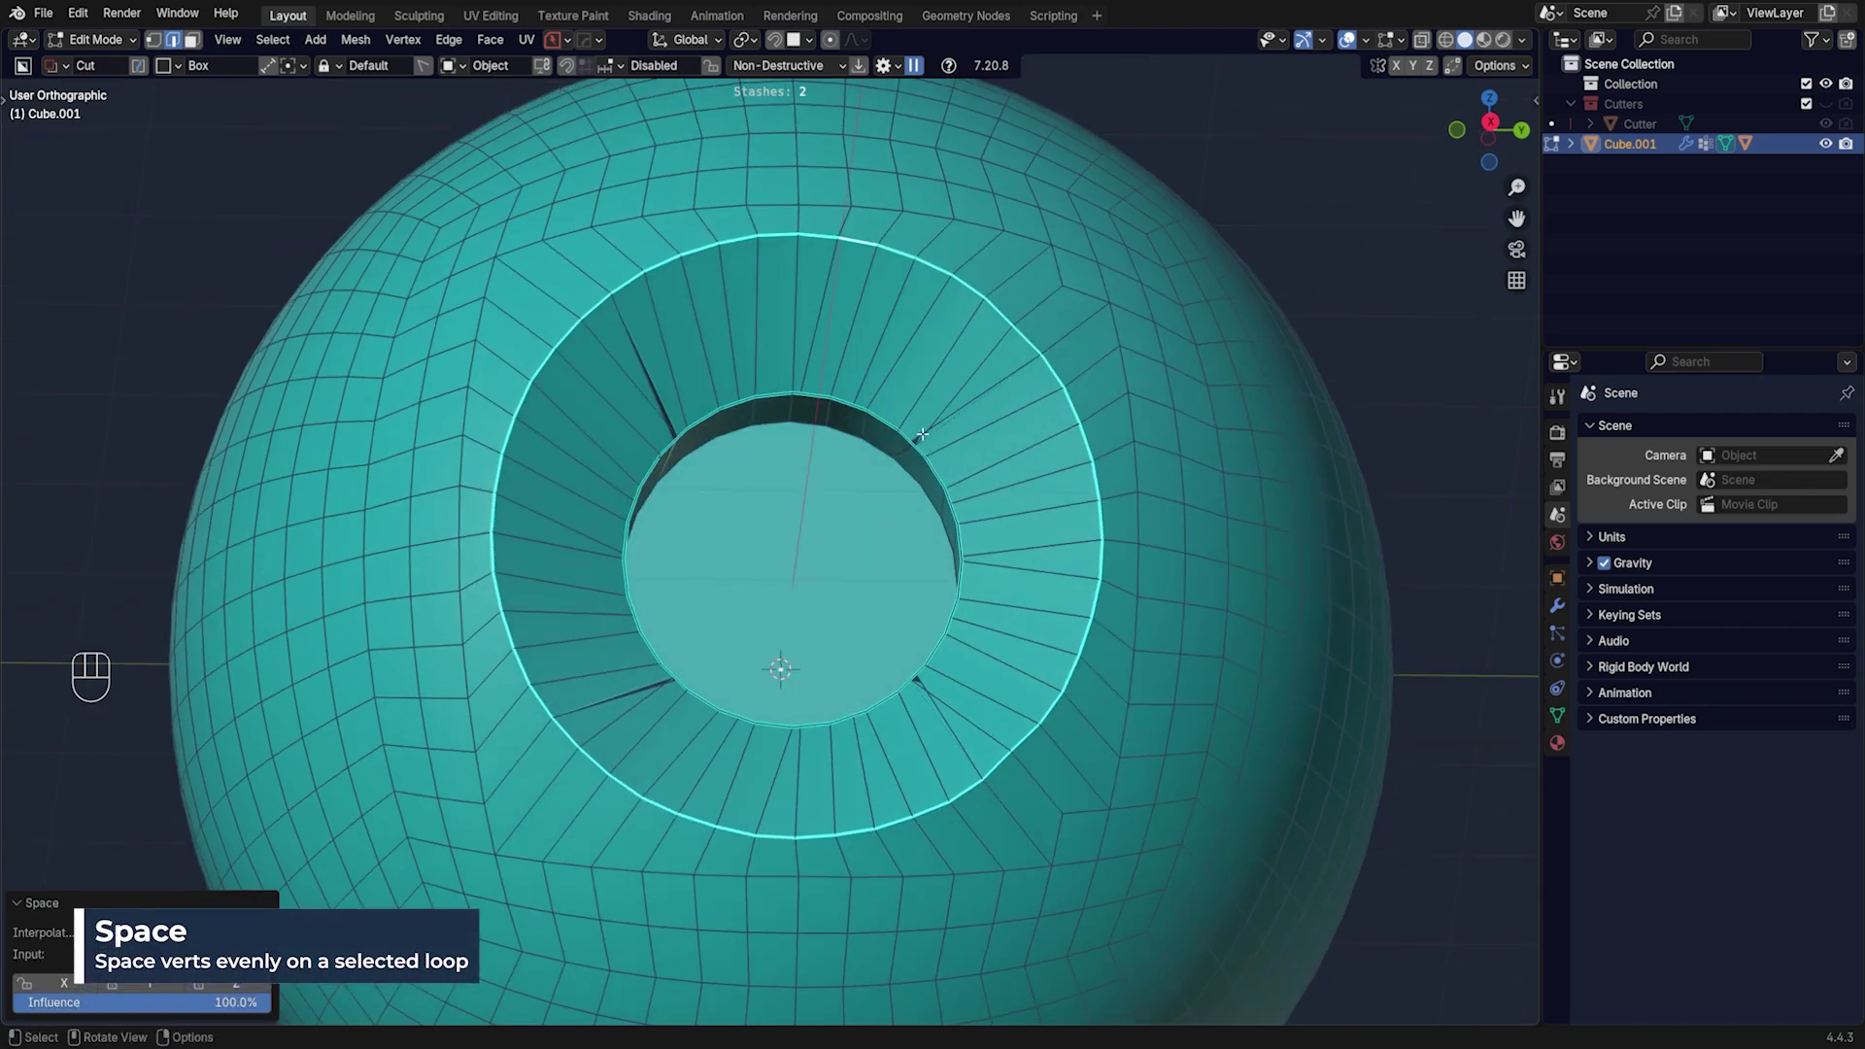
double_click(917, 448)
right_click(917, 448)
mouse_move(901, 346)
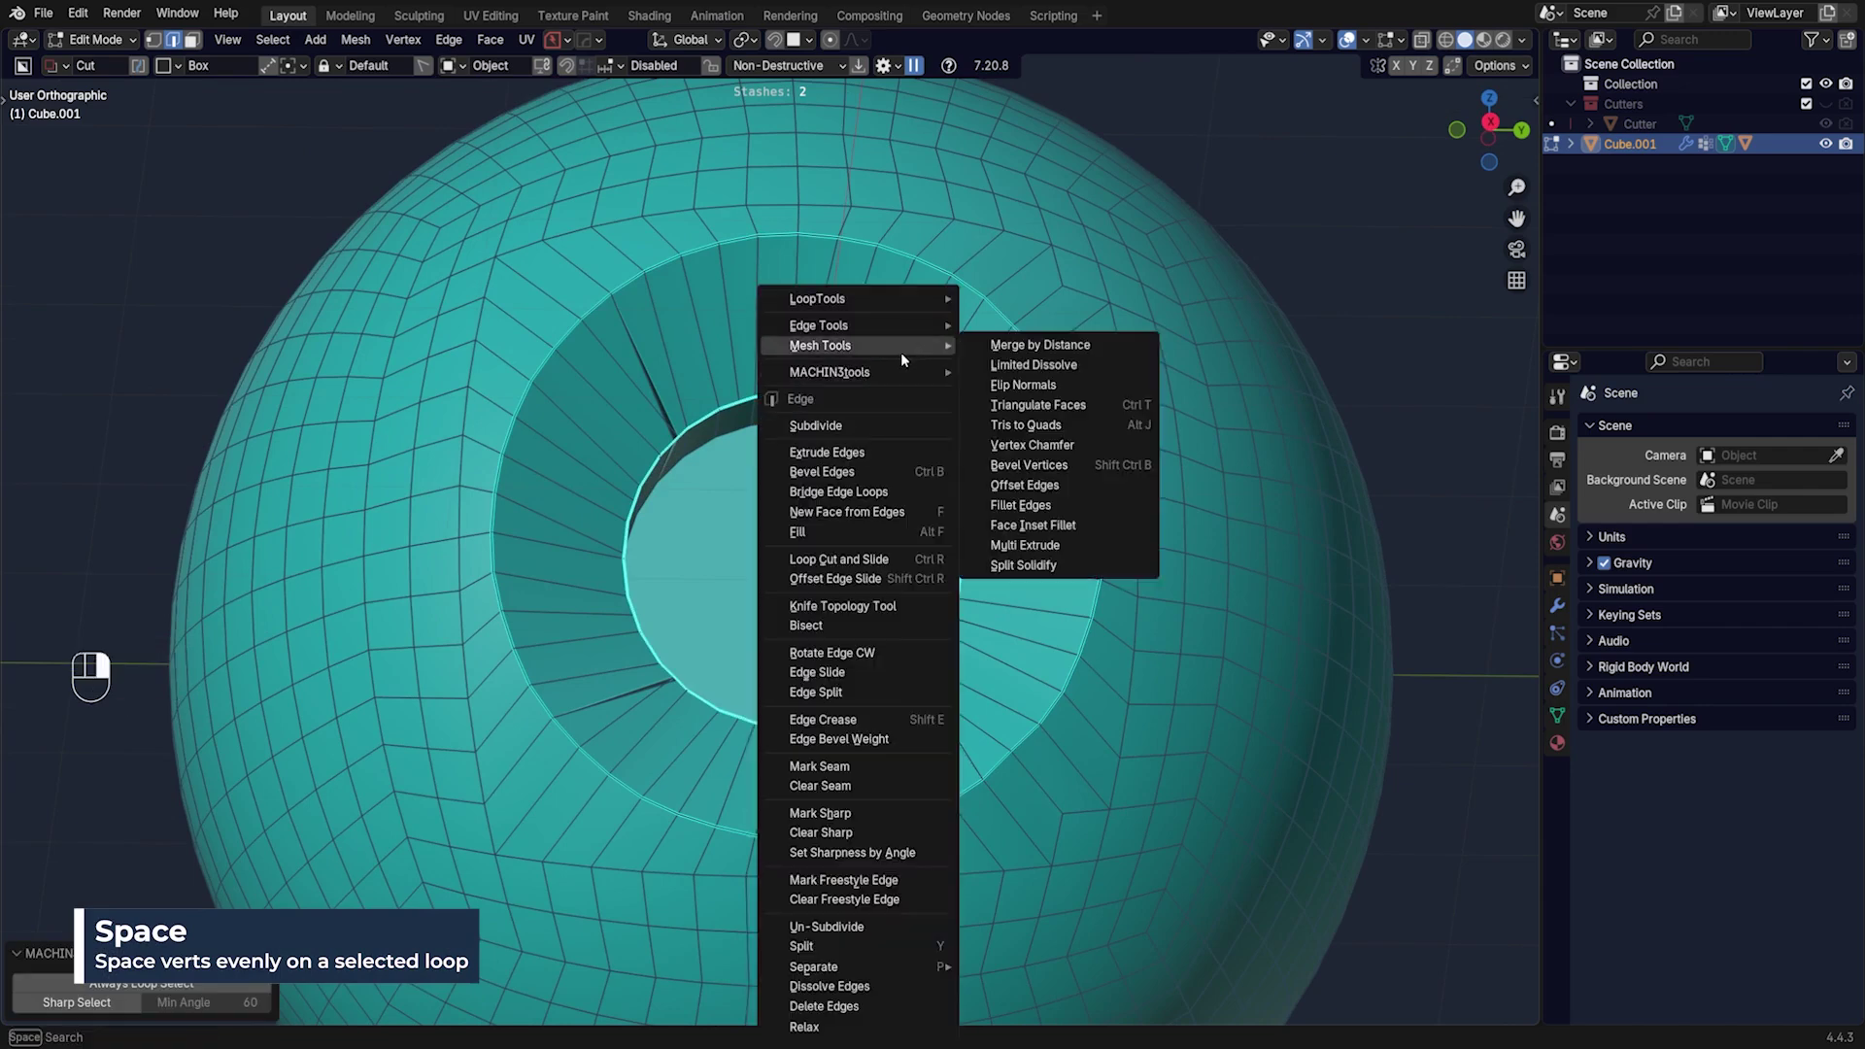
mouse_move(893, 298)
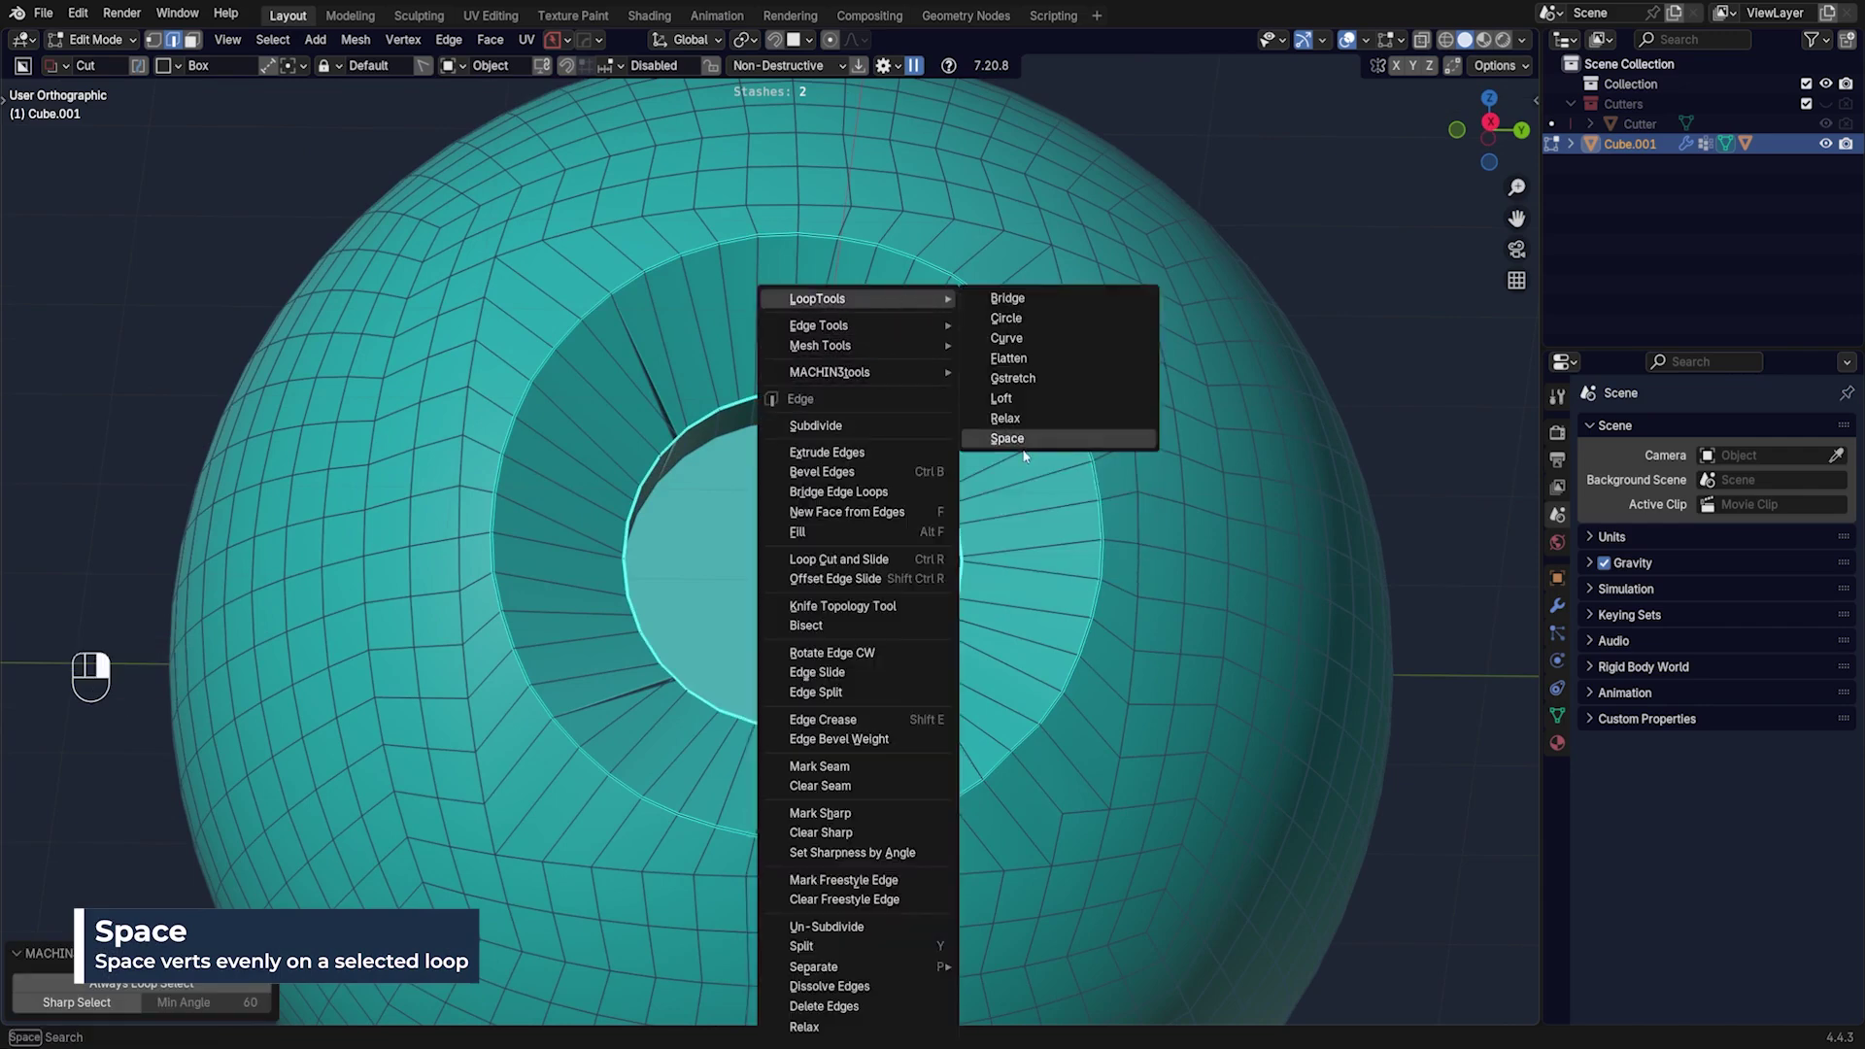
left_click(1018, 438)
- Select the outer chamfer loop again and, in vertex mode, round it with LoopTools Circle using Best fit
middle_click_drag(932, 506, 980, 599)
key("Tab")
left_click(1002, 563, "alt")
key("KP_5")
key("KP_5")
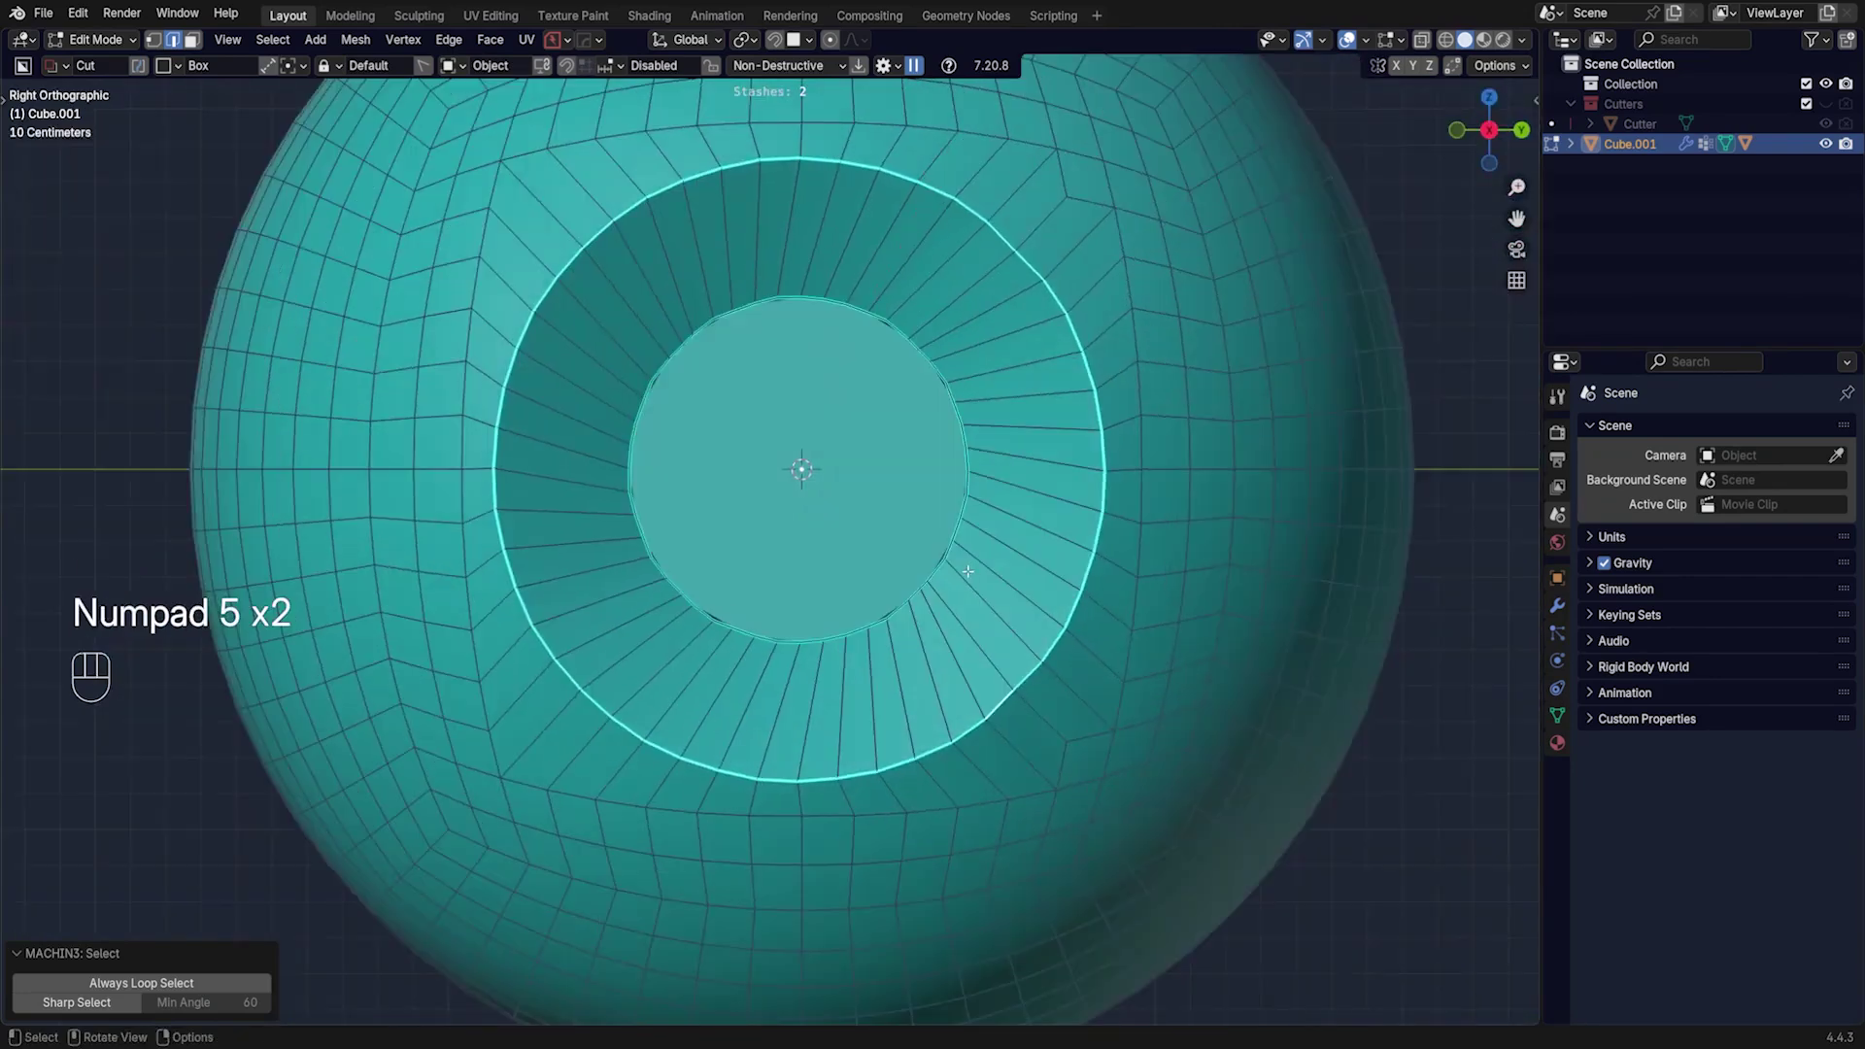
scroll(974, 512, "down", 2)
middle_click_drag(974, 508, 981, 592, "shift")
key("Tab")
key("Tab")
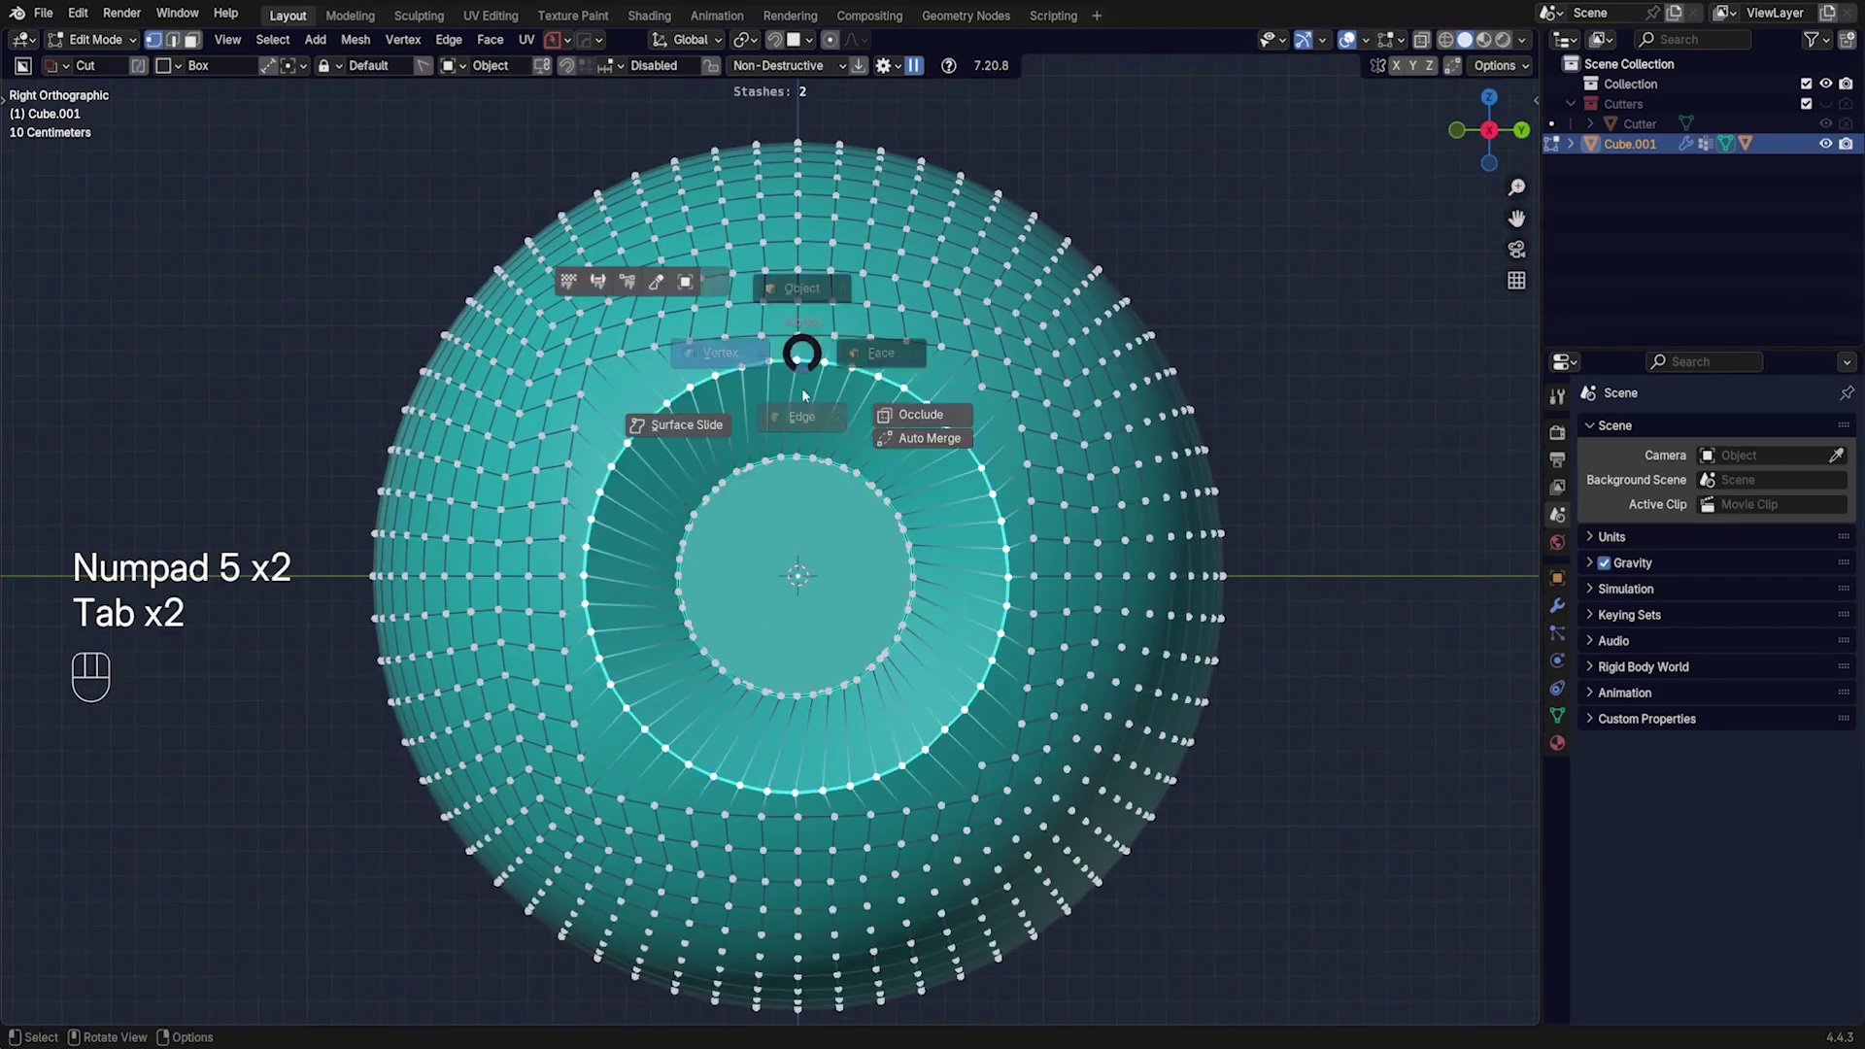
left_click(790, 367, "alt")
key("Tab")
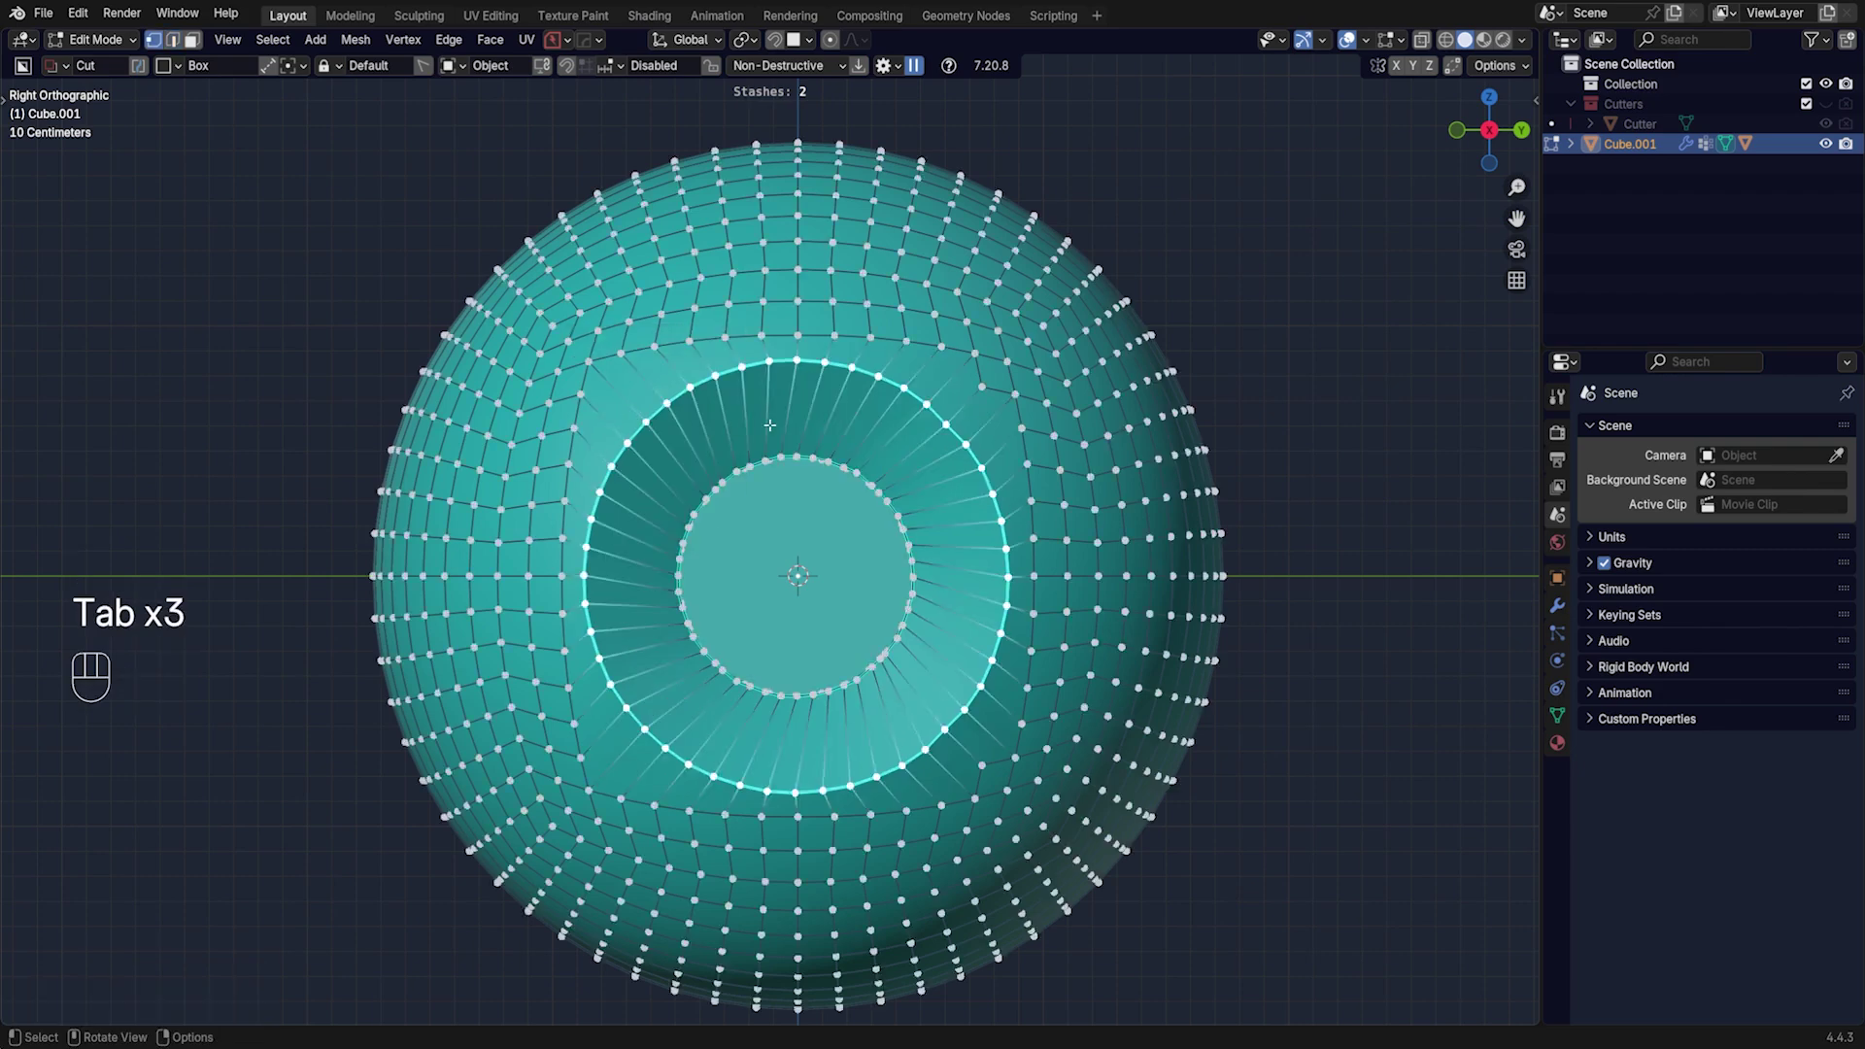
right_click(917, 394)
mouse_move(917, 393)
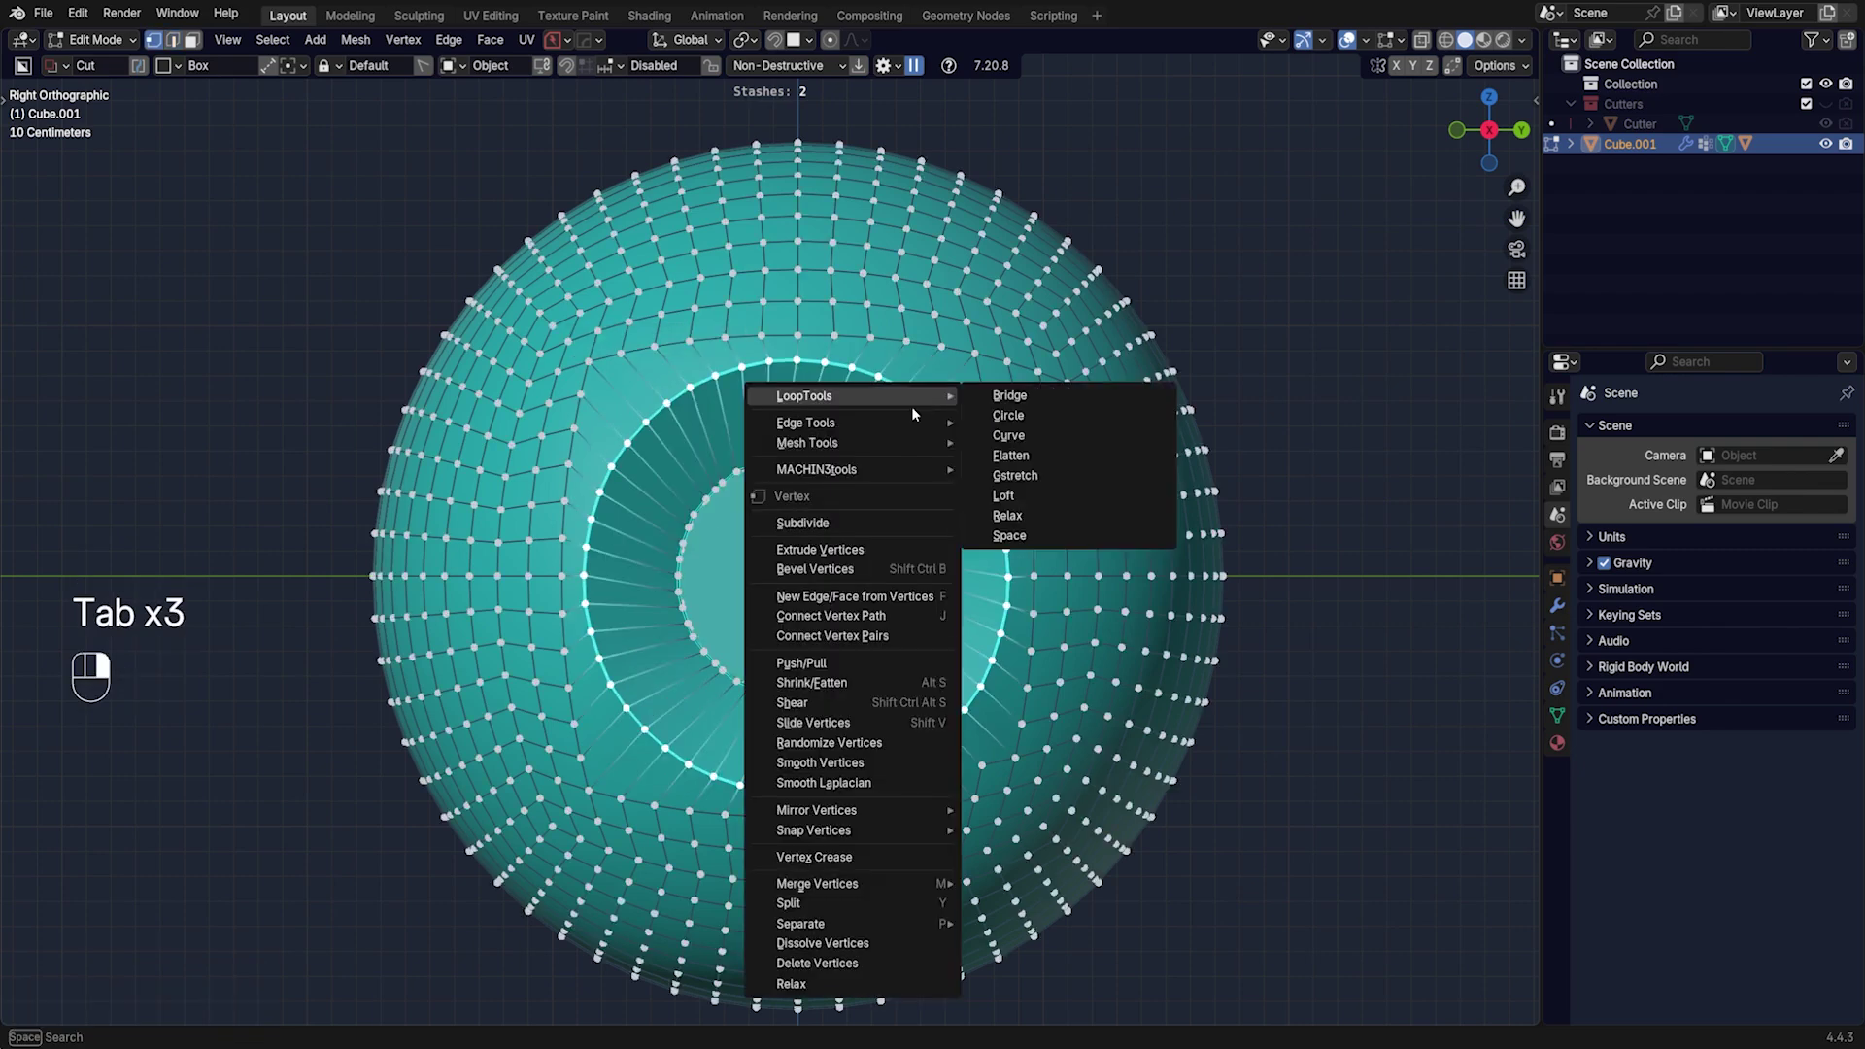
left_click(1037, 415)
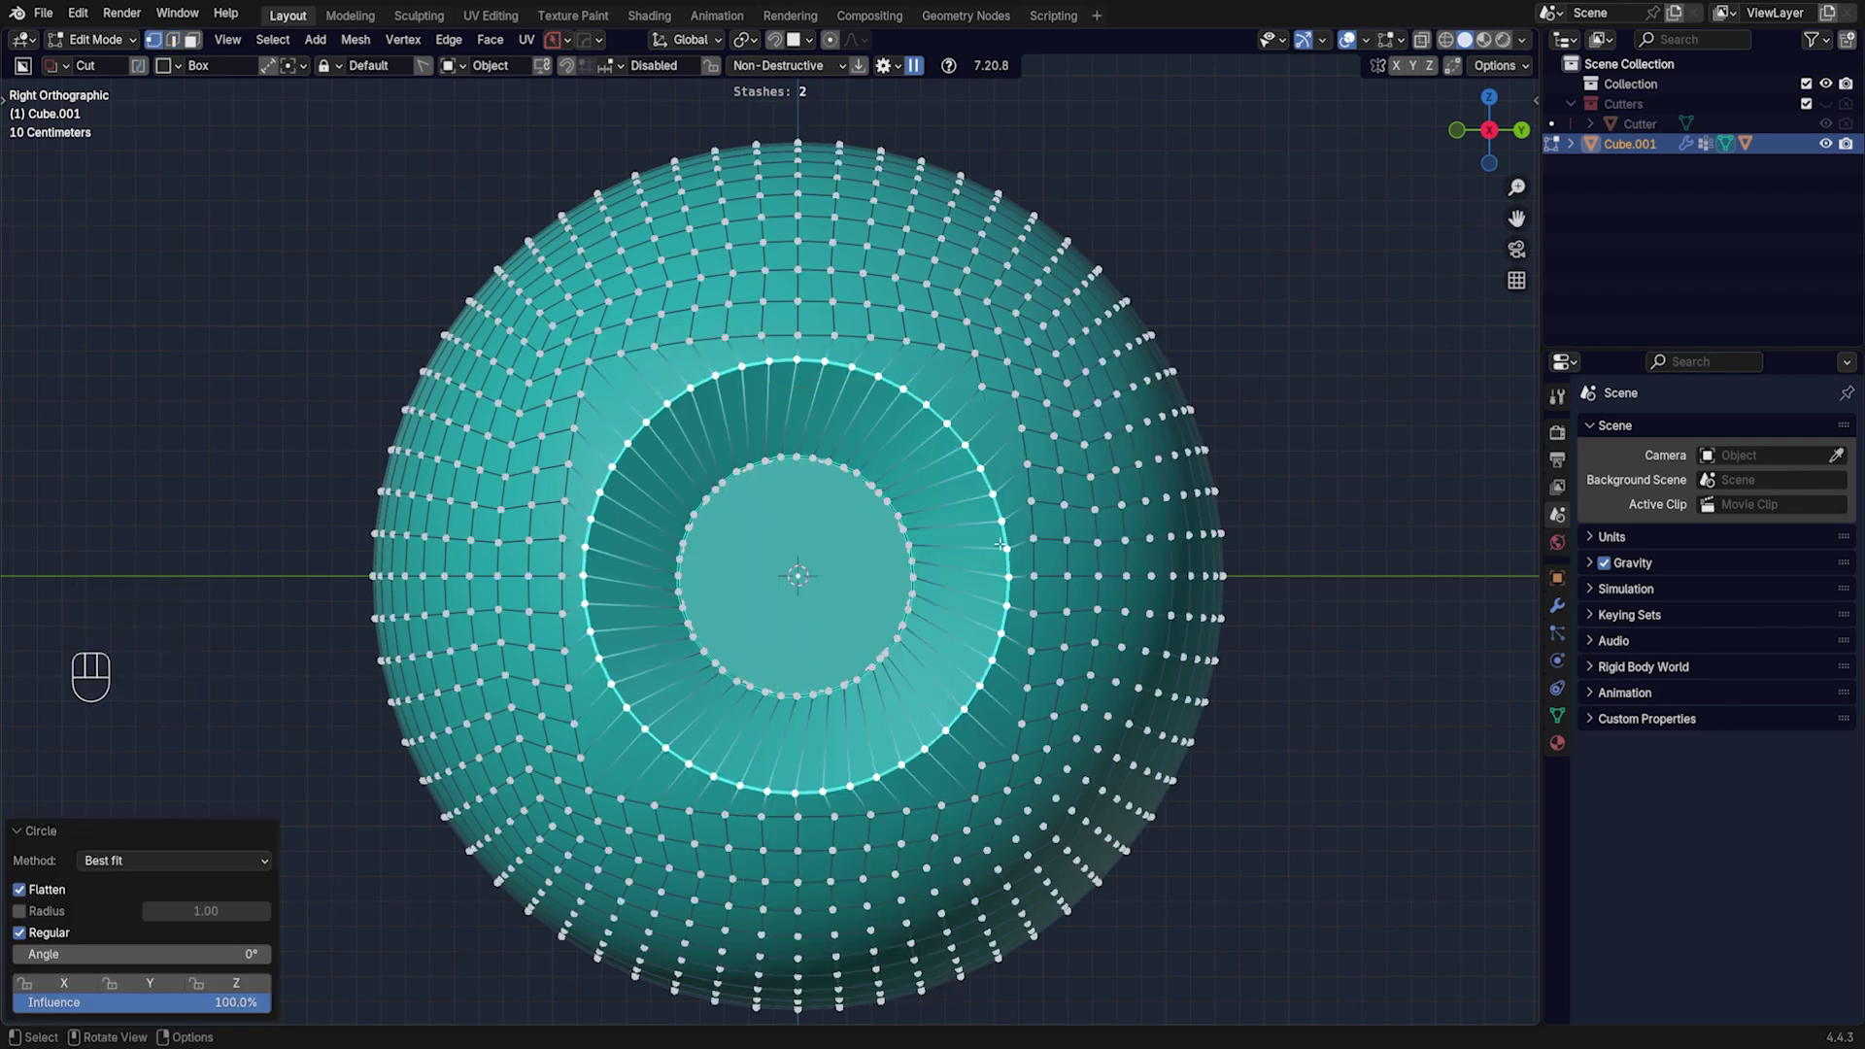
- Apply MESHmachine Conform to the rounded outer loop in edge mode and return to Object Mode
middle_click_drag(947, 551, 799, 549)
key("Tab")
key("y")
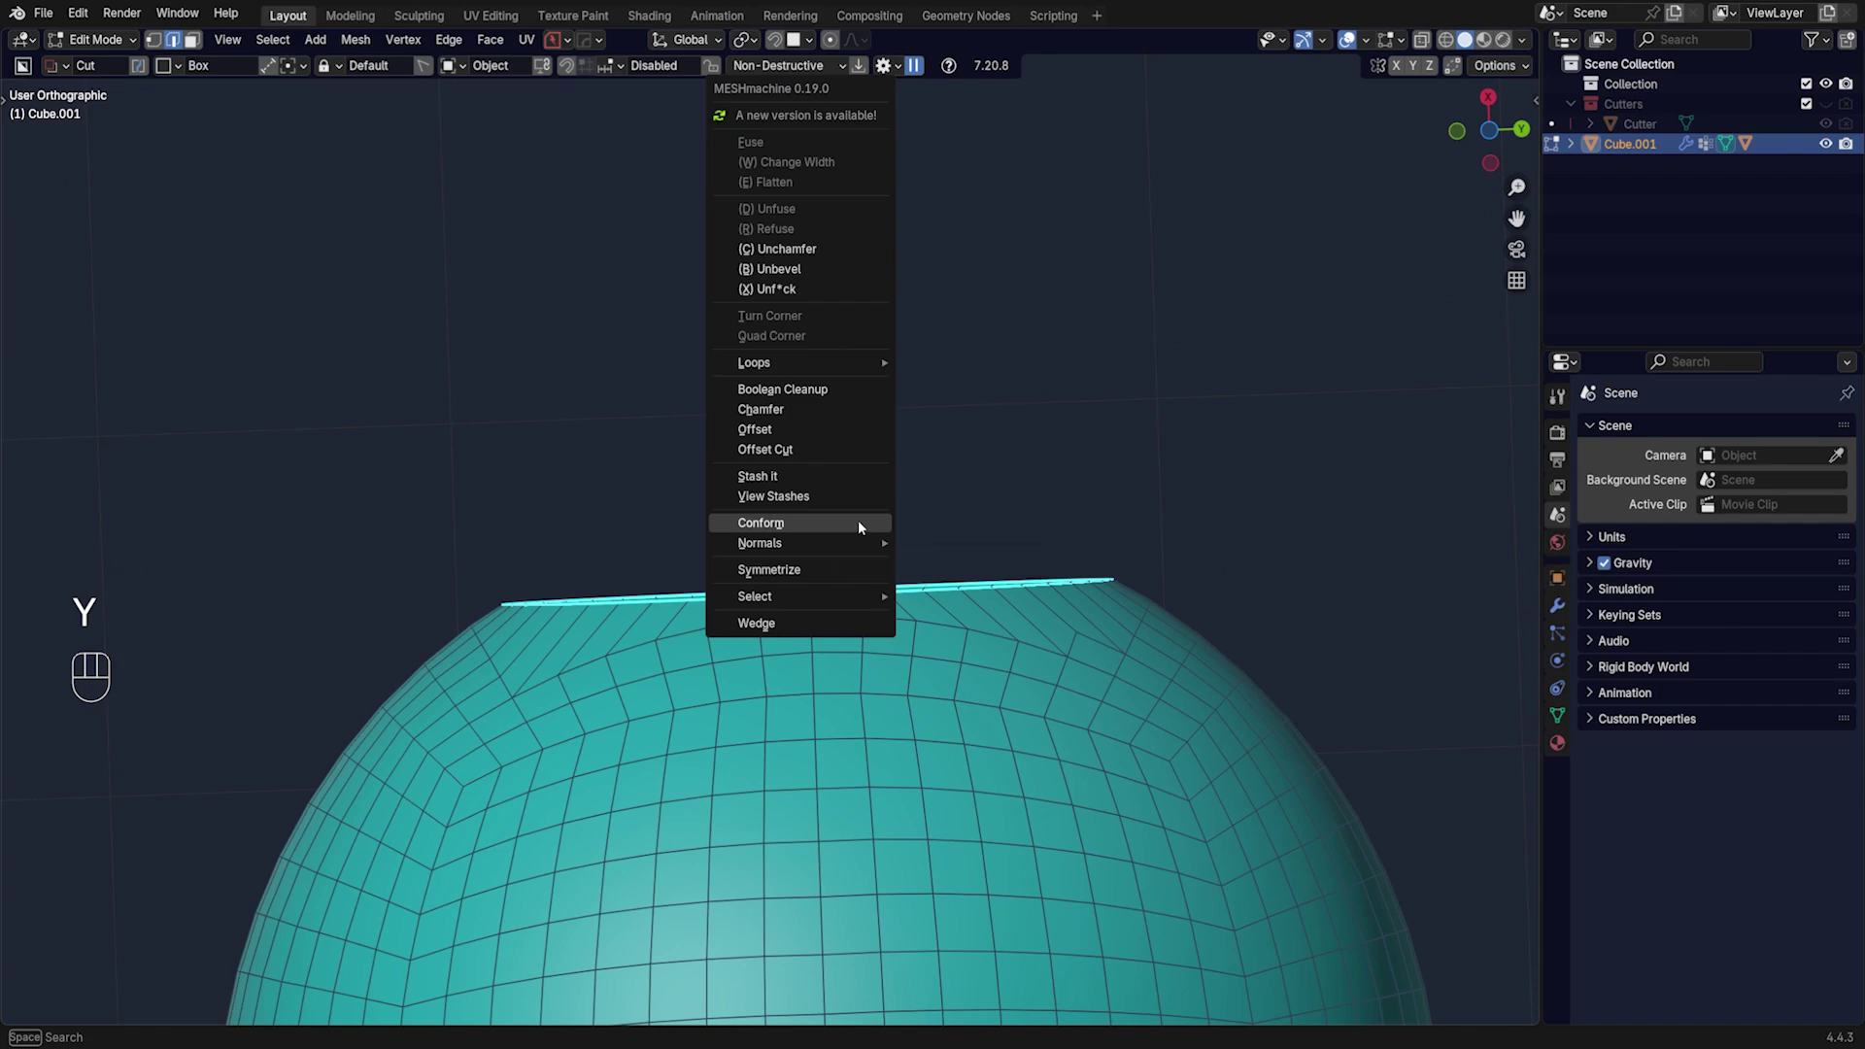
left_click(859, 521)
left_click(859, 521)
key("Tab")
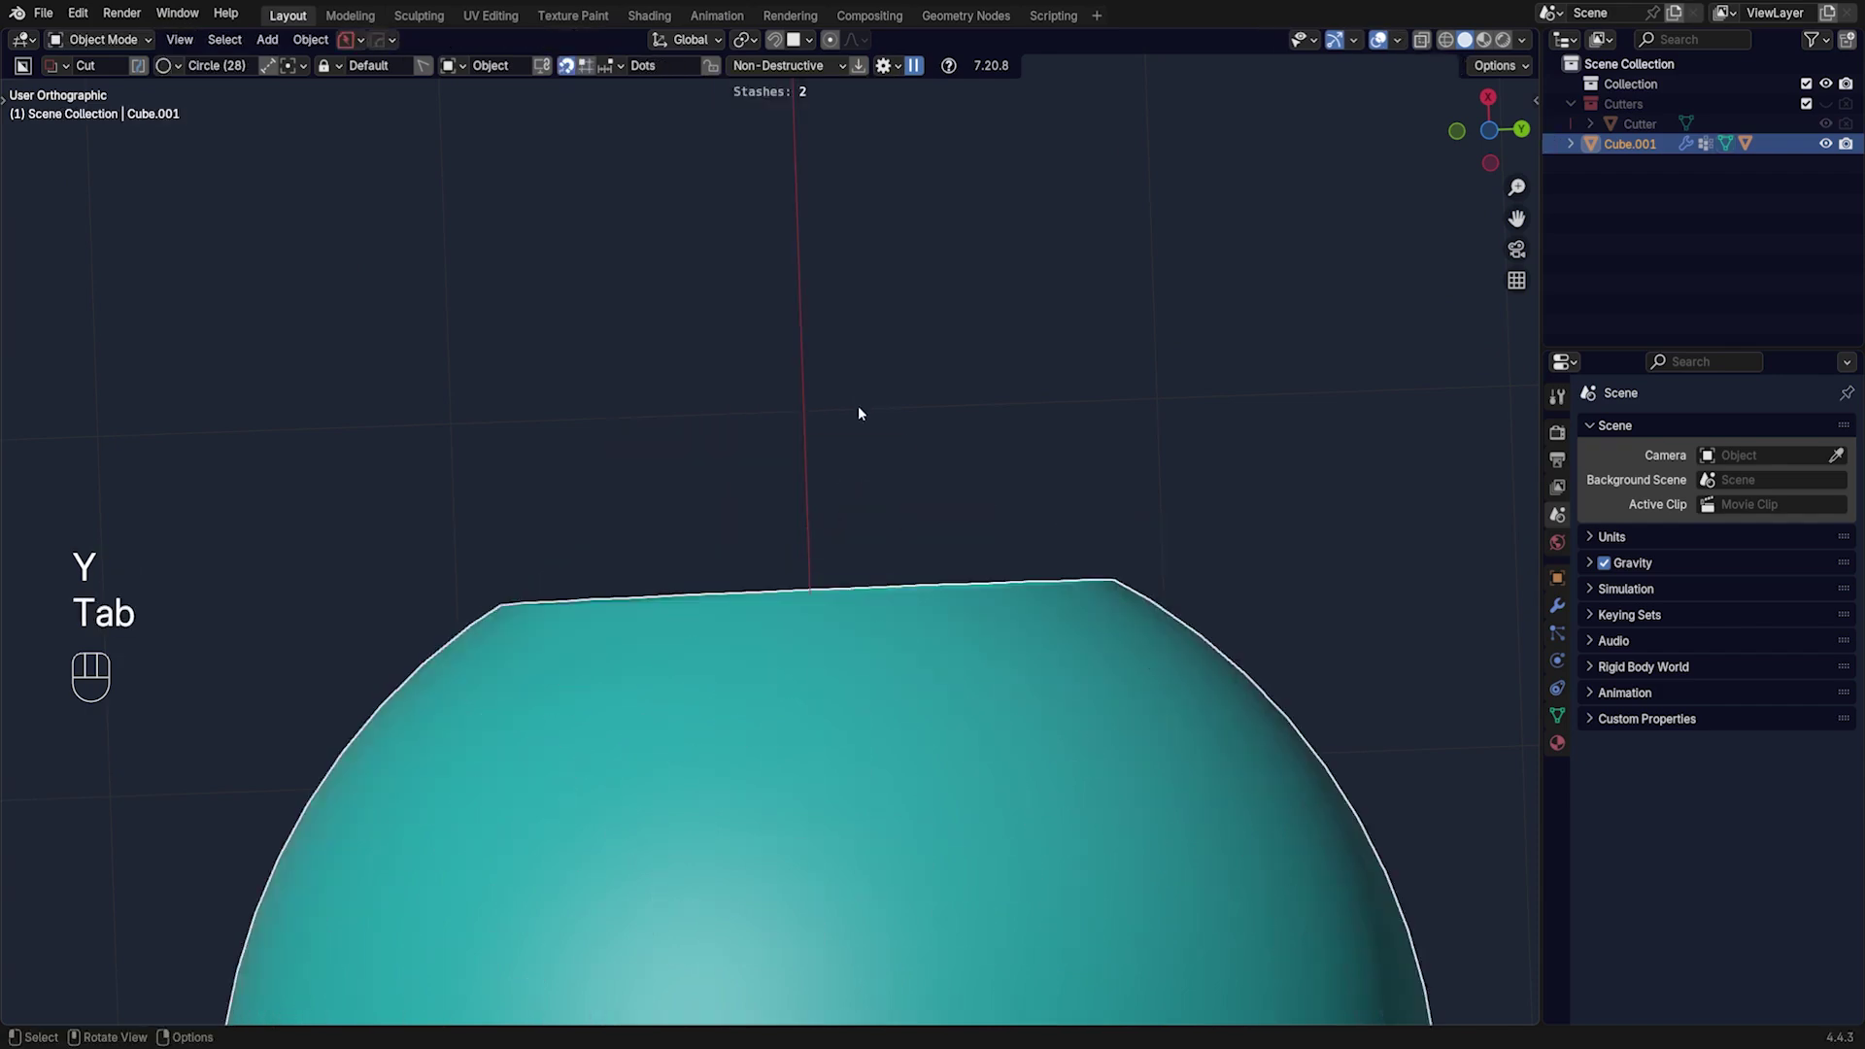
- Select the outer chamfer loop in Edit Mode and bevel it about 0.058 m wide with 6 segments
middle_click_drag(858, 408, 874, 350)
scroll(875, 388, "up", 2)
middle_click_drag(877, 486, 856, 434, "shift")
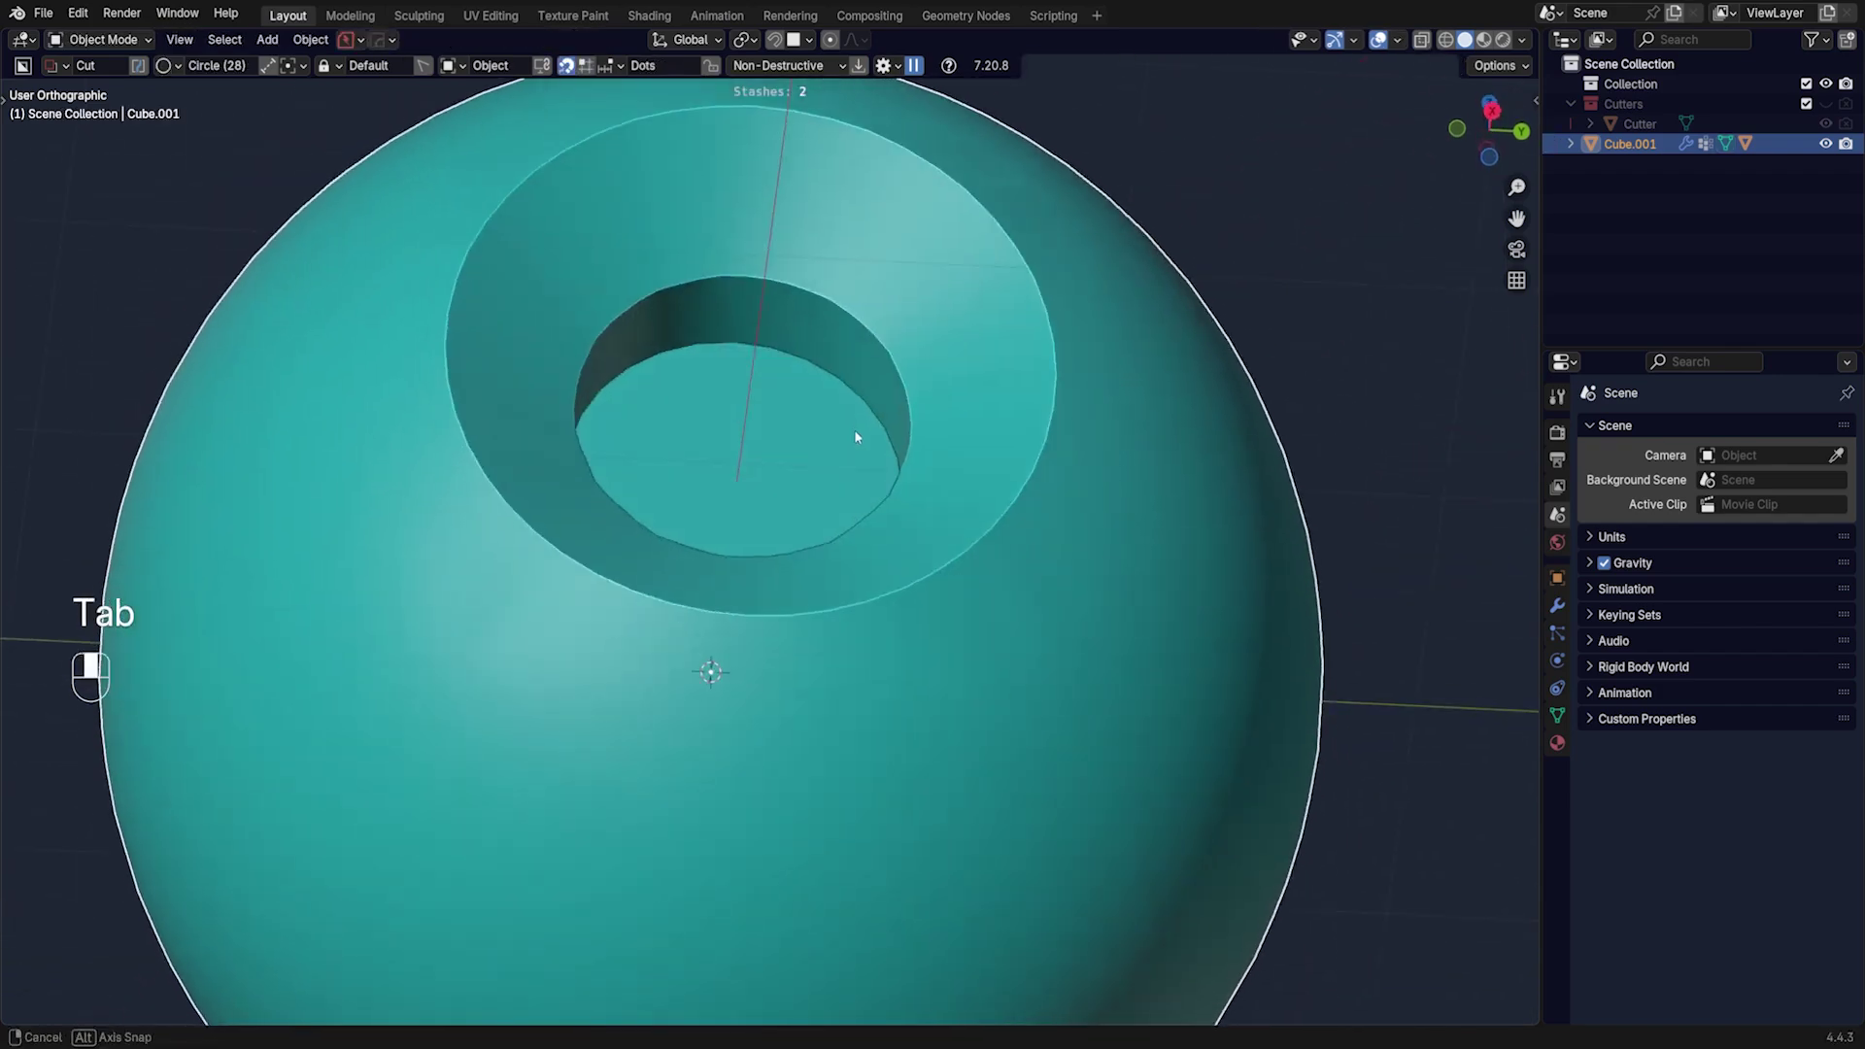
key("Tab")
double_click(895, 597)
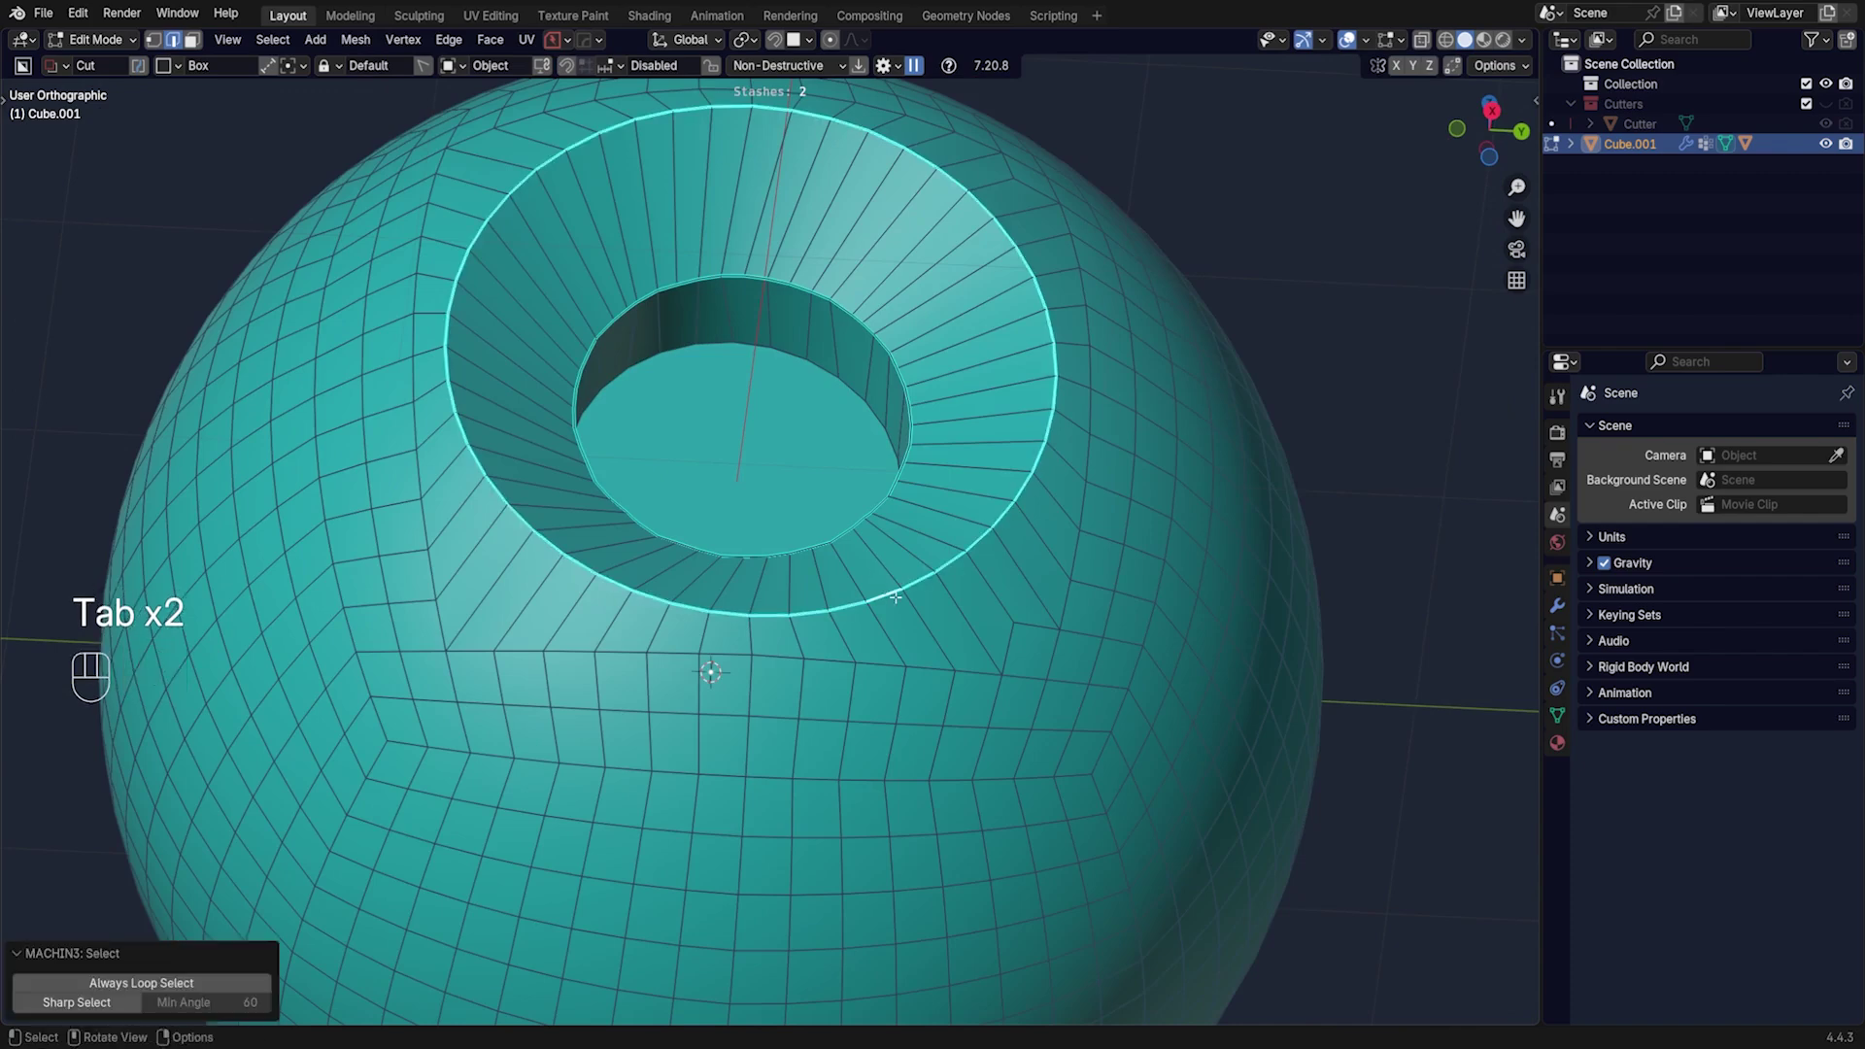
key("ctrl+b")
left_click(975, 591)
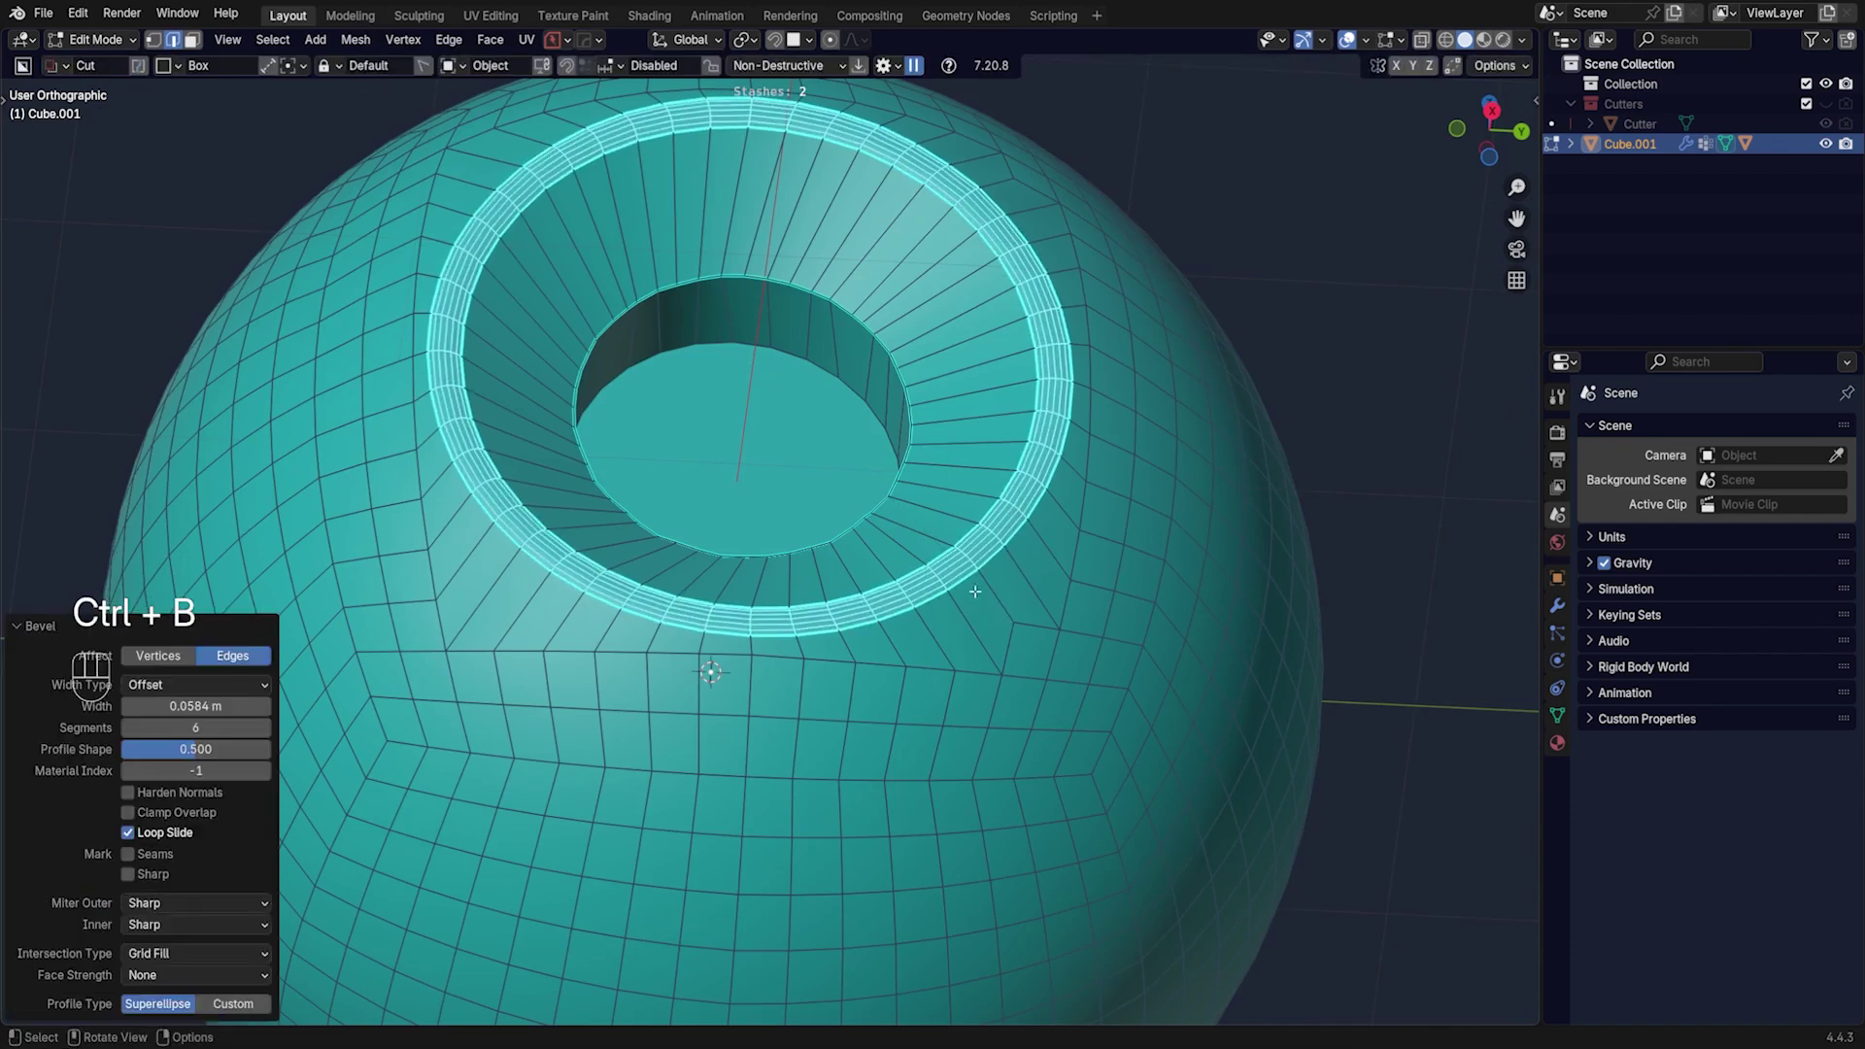
- Try LoopTools Space on a vertex-mode selection around the hole and chamfer, and undo it
left_click(892, 504)
key("Tab")
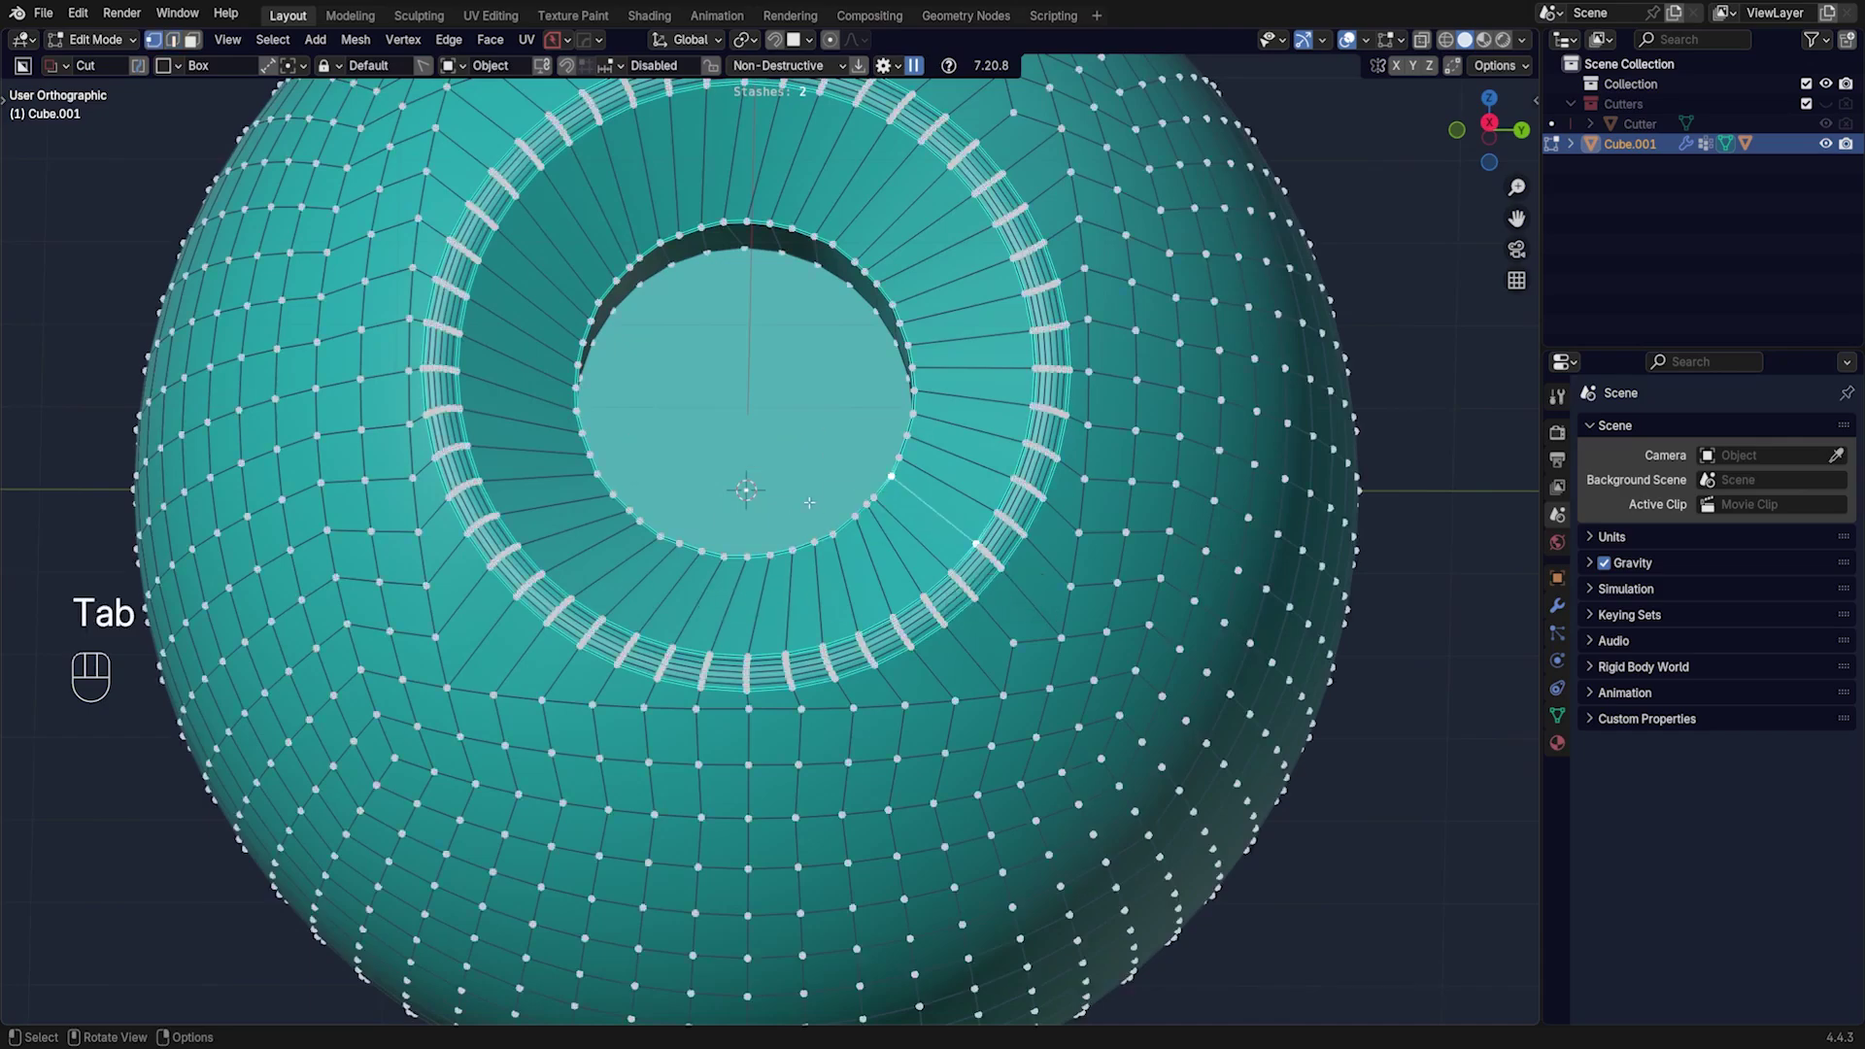
double_click(851, 522)
middle_click_drag(845, 524, 778, 550, "alt")
key("KP_5")
key("KP_5")
right_click(777, 550)
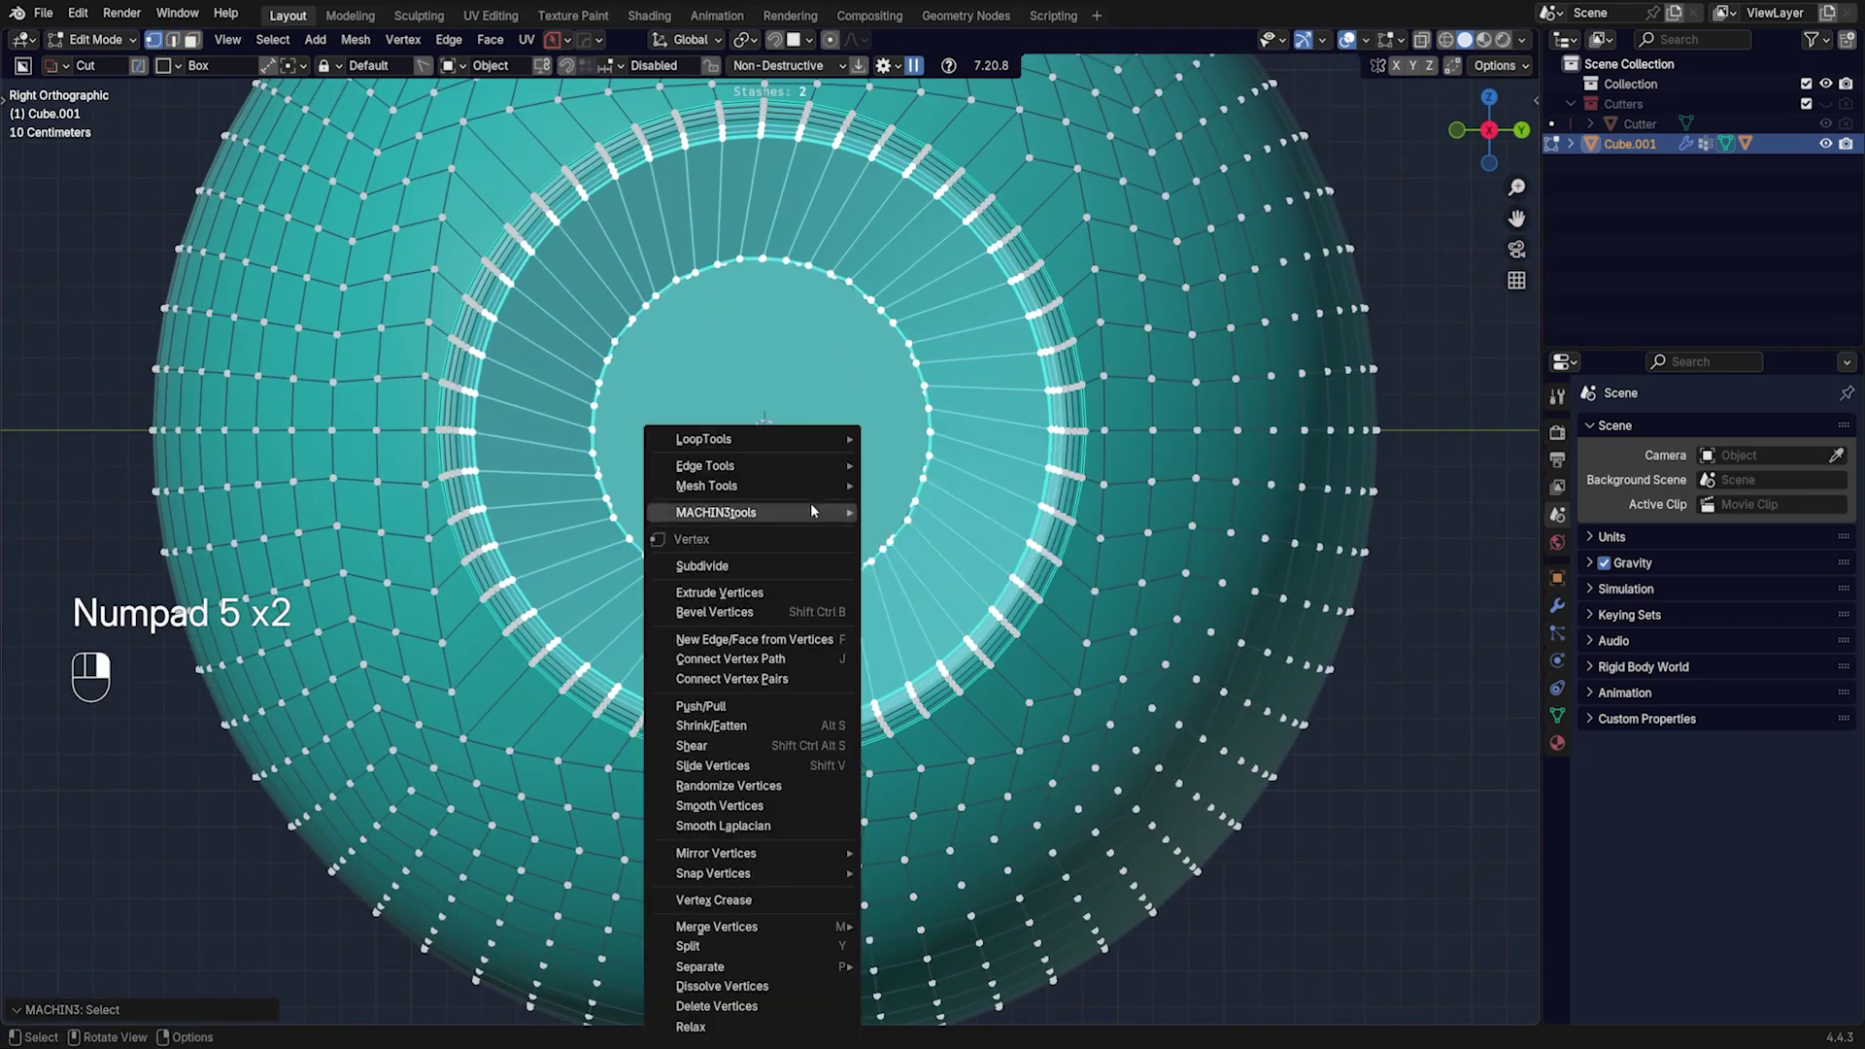
mouse_move(824, 435)
left_click(914, 577)
key("ctrl+z")
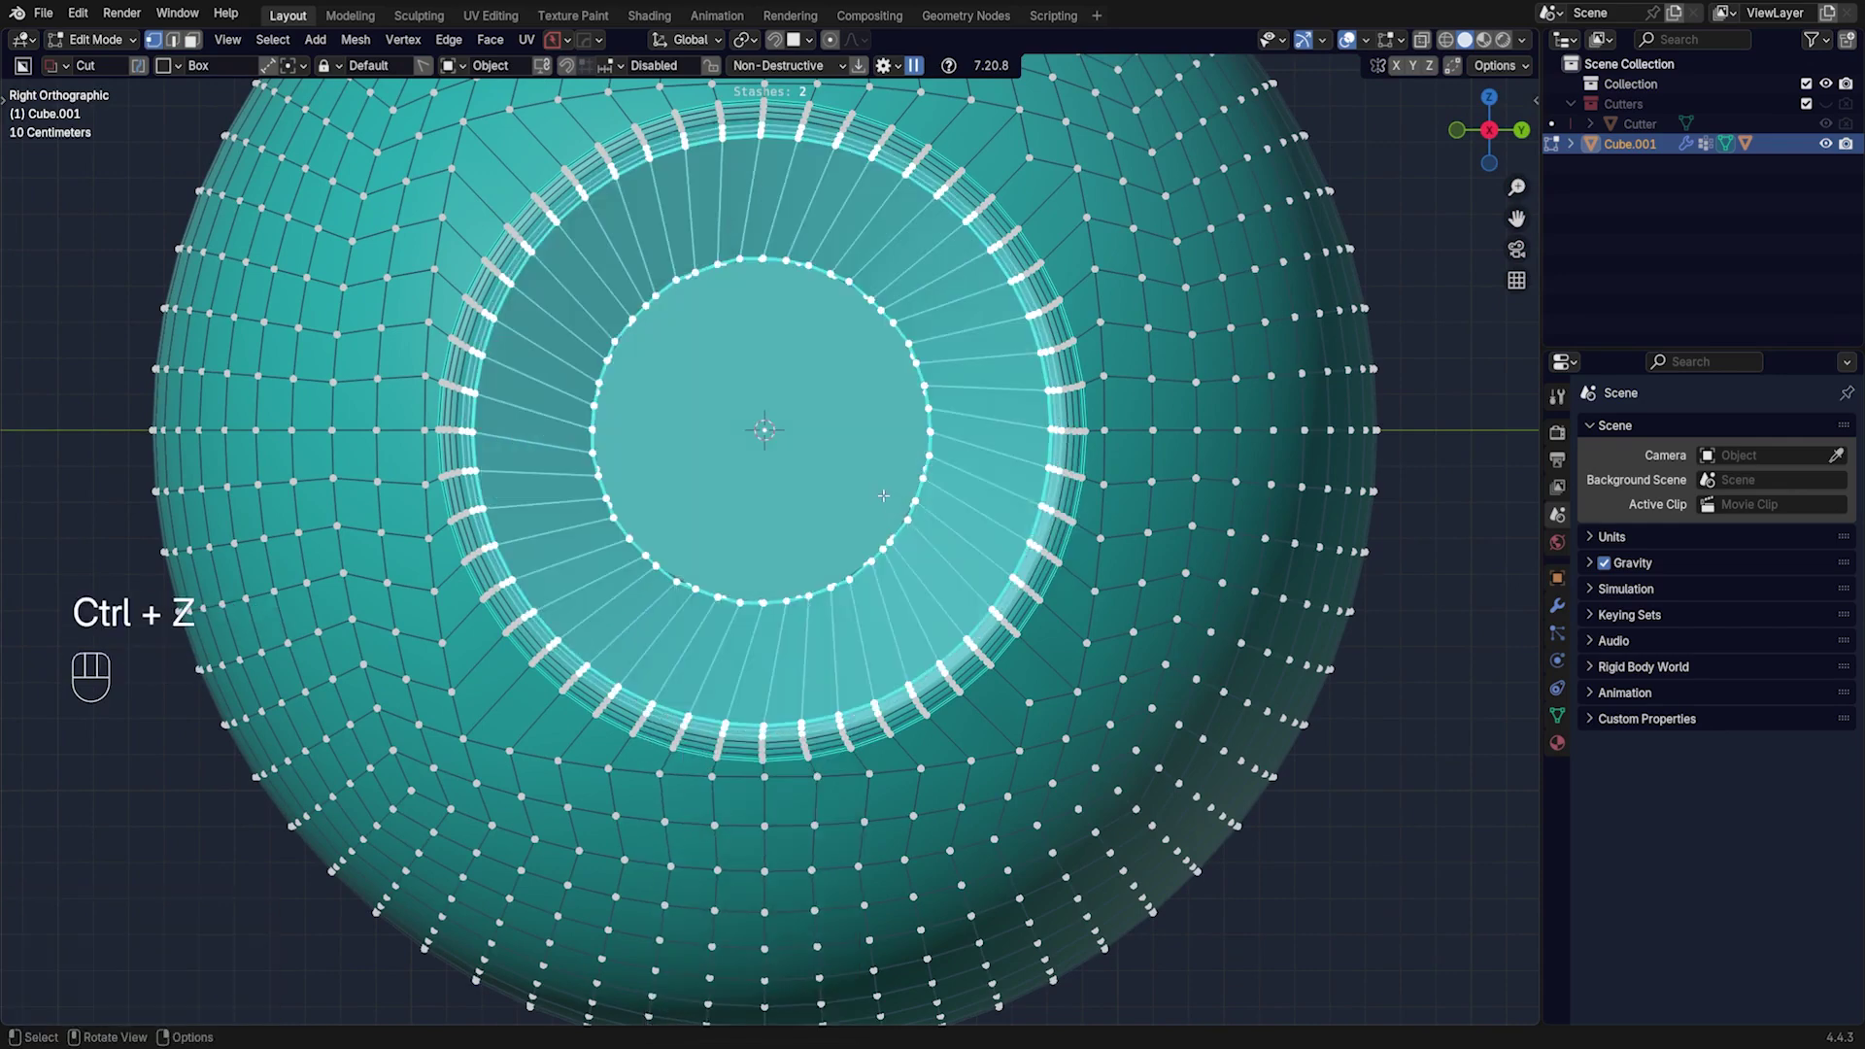
- Select only the hole's inner rim loop and space its vertices evenly with LoopTools Space in vertex mode
key("Tab")
middle_click_drag(924, 478, 849, 436)
left_click(876, 412, "alt")
right_click(849, 435)
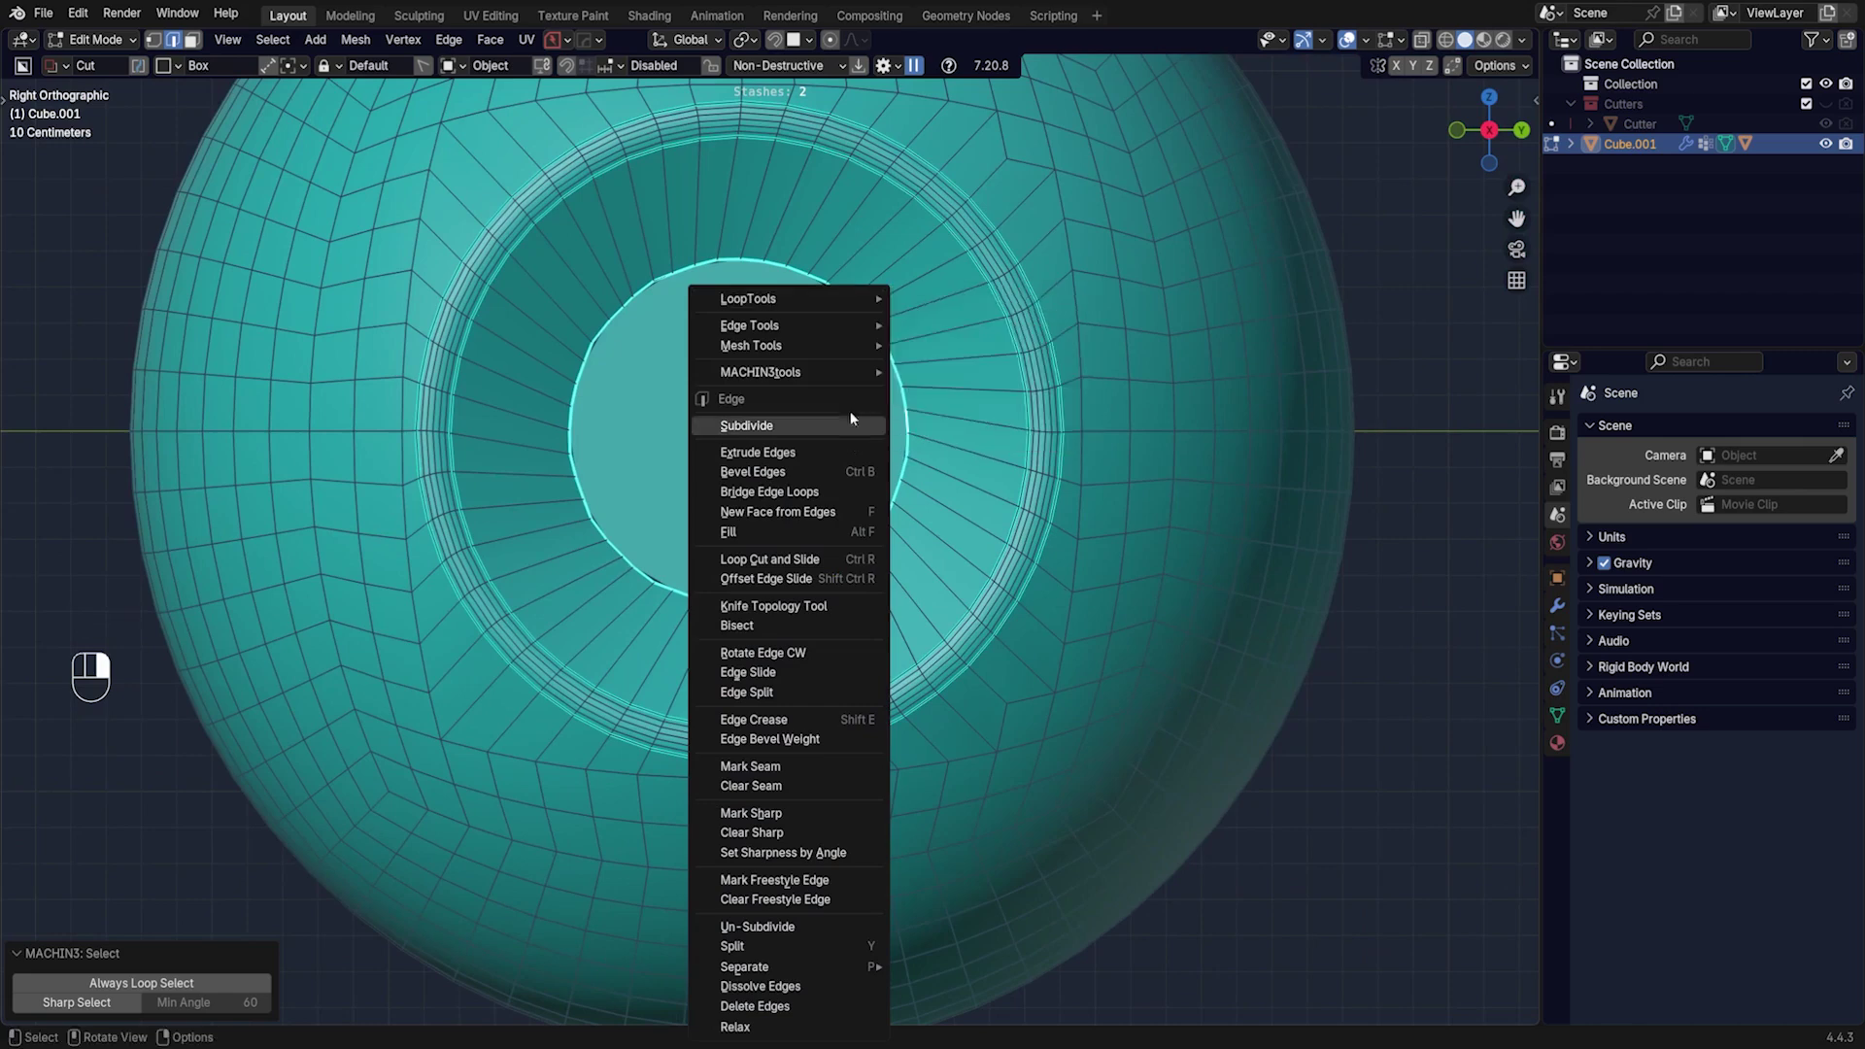
key("Escape")
key("Tab")
right_click(906, 417)
mouse_move(906, 416)
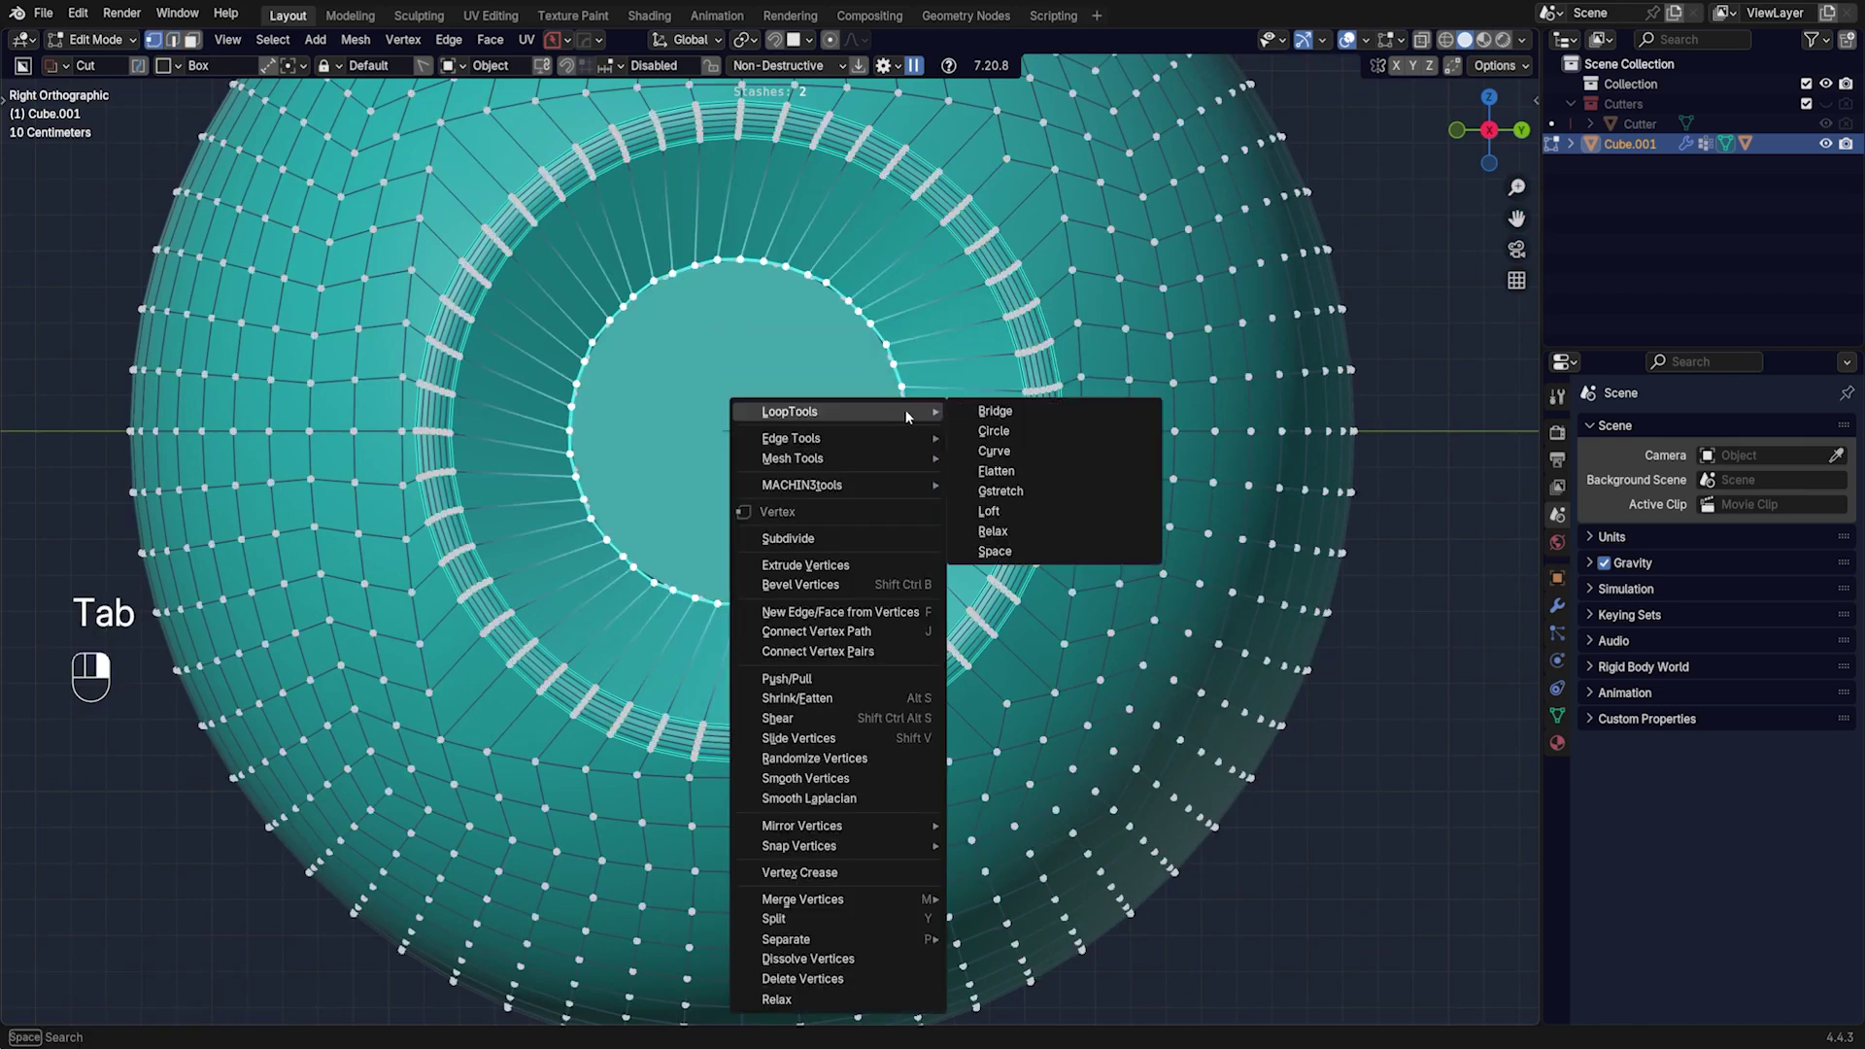
left_click(994, 551)
- Round the hole's inner rim loop with LoopTools Circle using the Best fit method
right_click(831, 400)
mouse_move(831, 408)
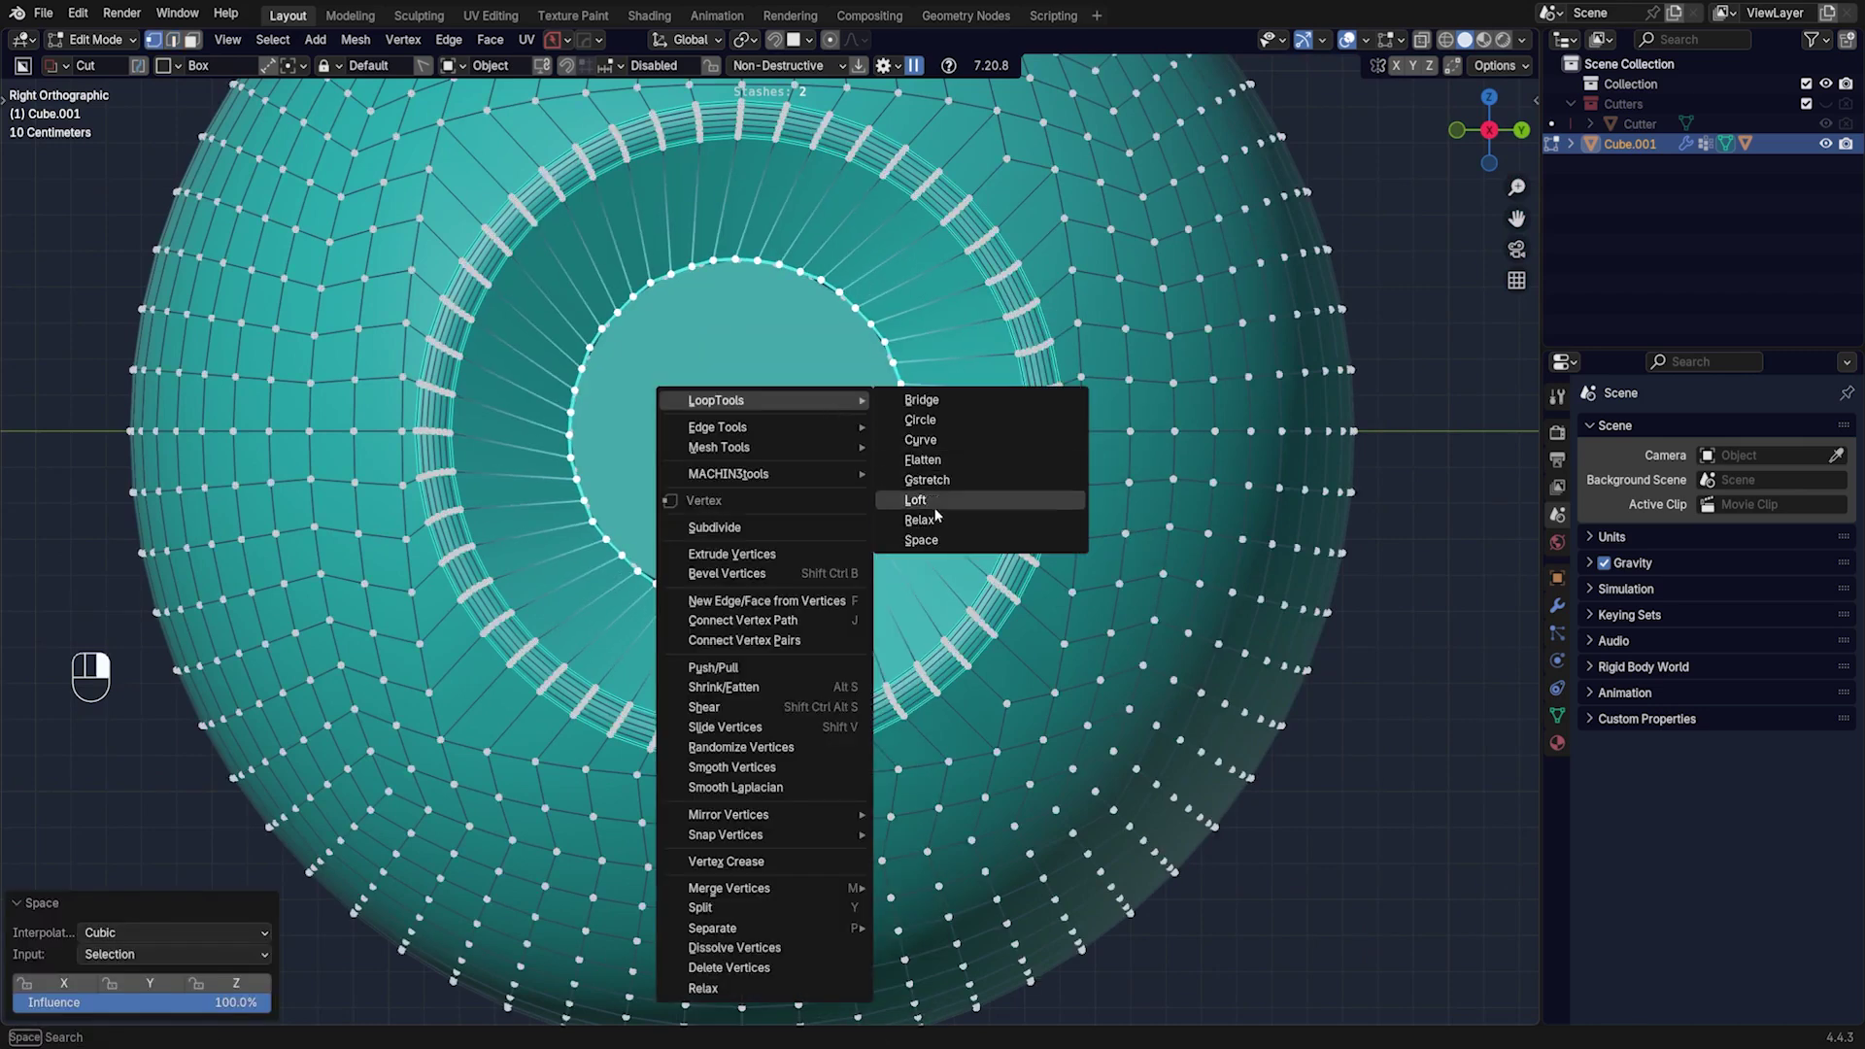
left_click(930, 421)
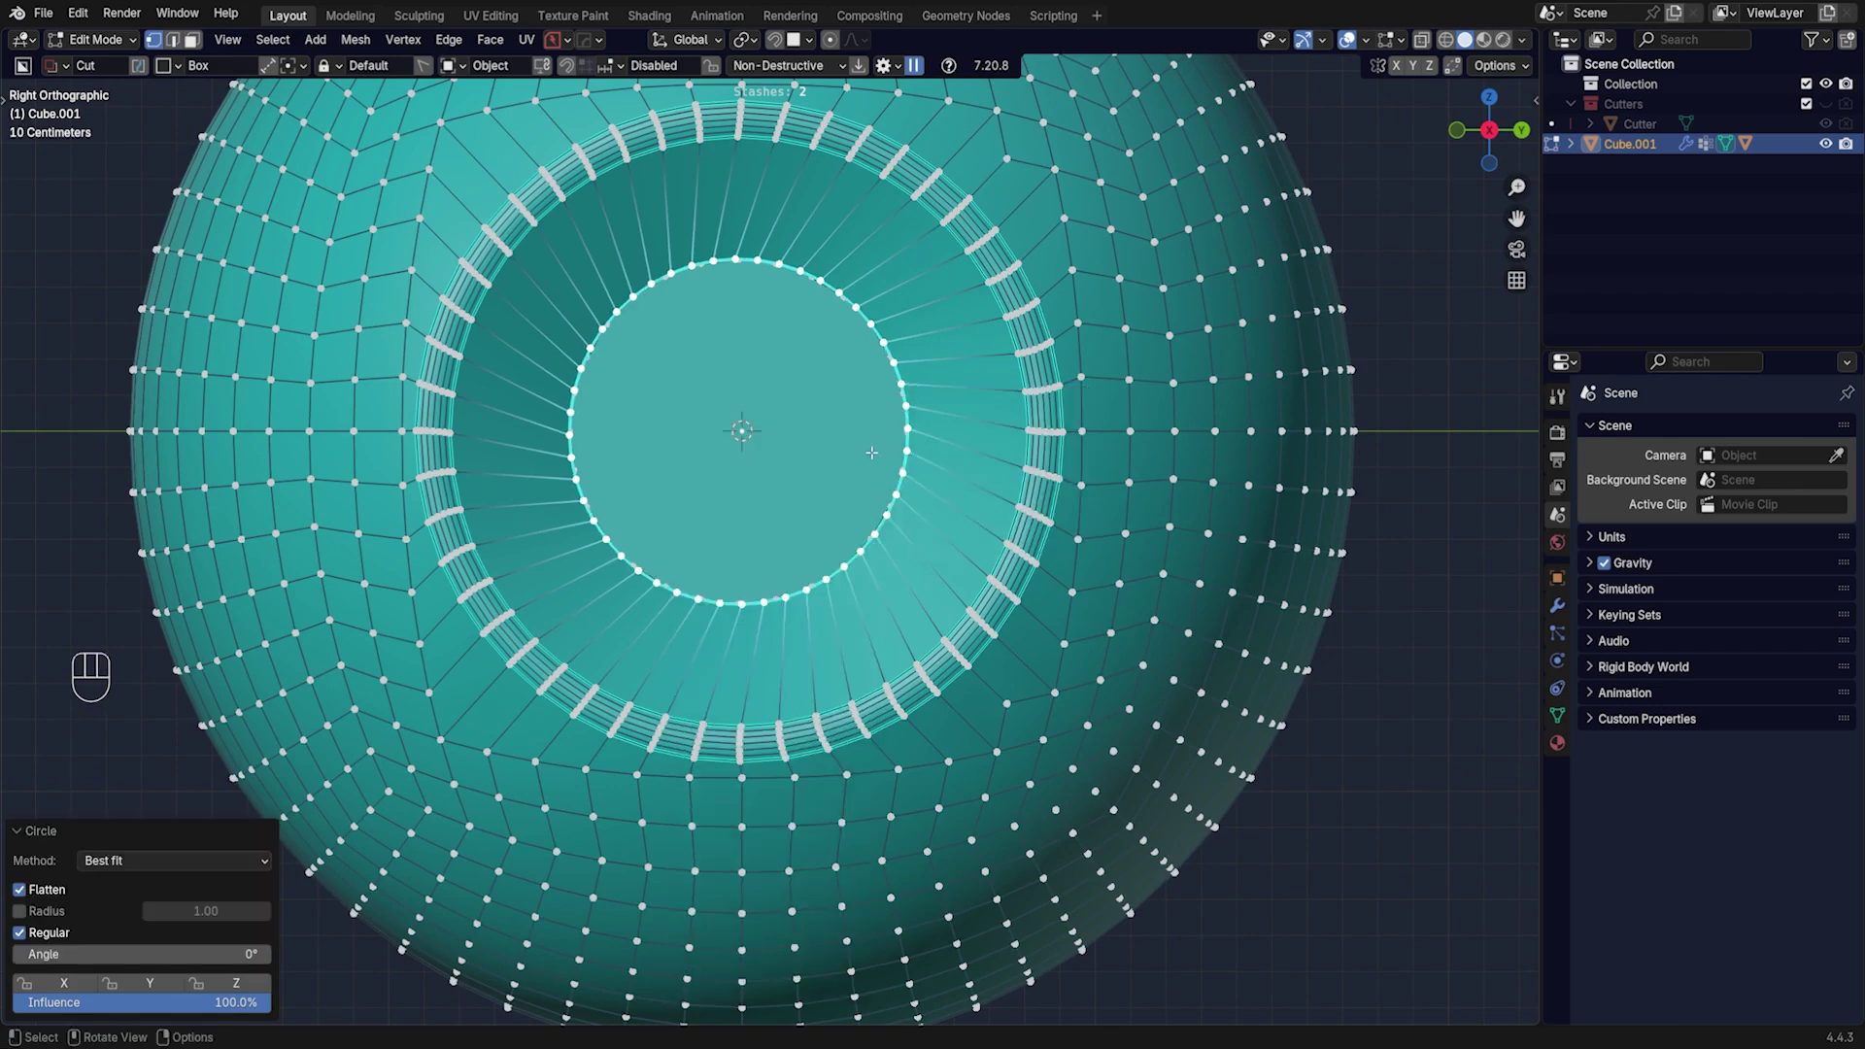
- Bevel the hole's inner rim loop about 0.055 m wide with 6 segments and return to Object Mode
key("Tab")
middle_click_drag(879, 459, 893, 476)
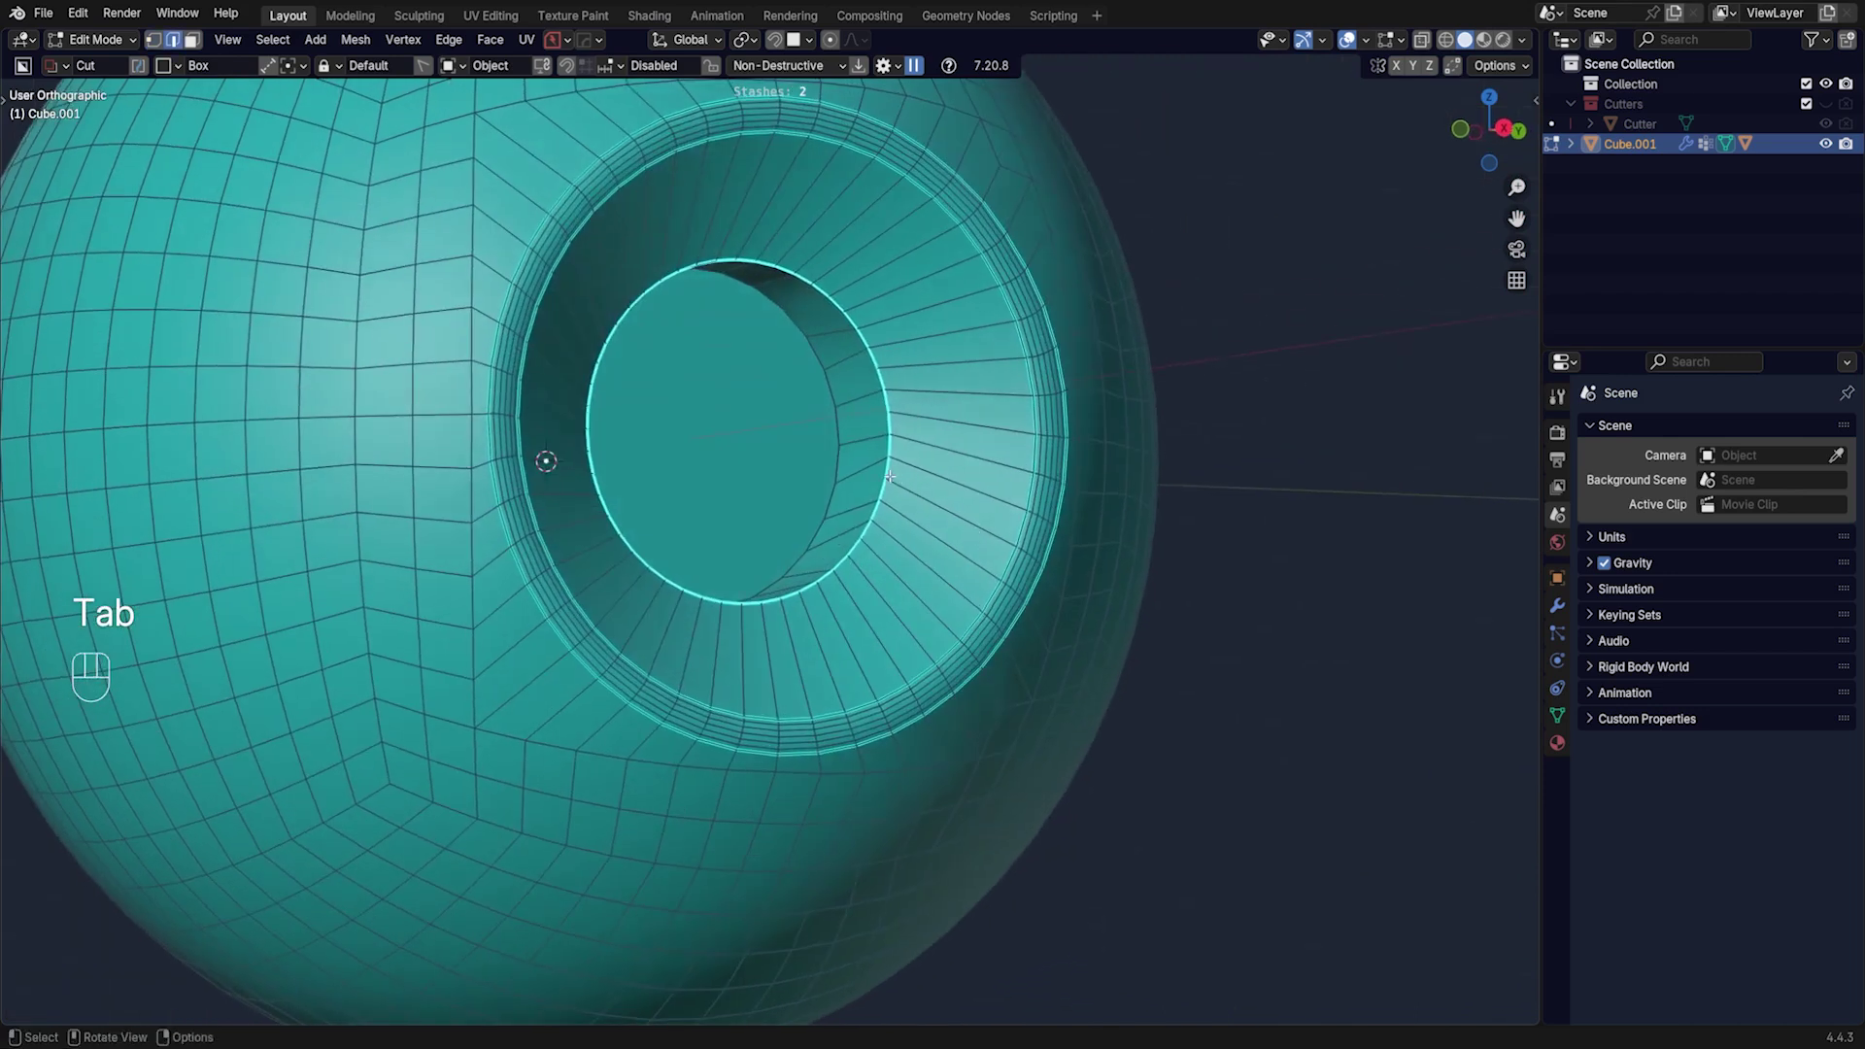
left_click(889, 475, "alt")
key("ctrl+b")
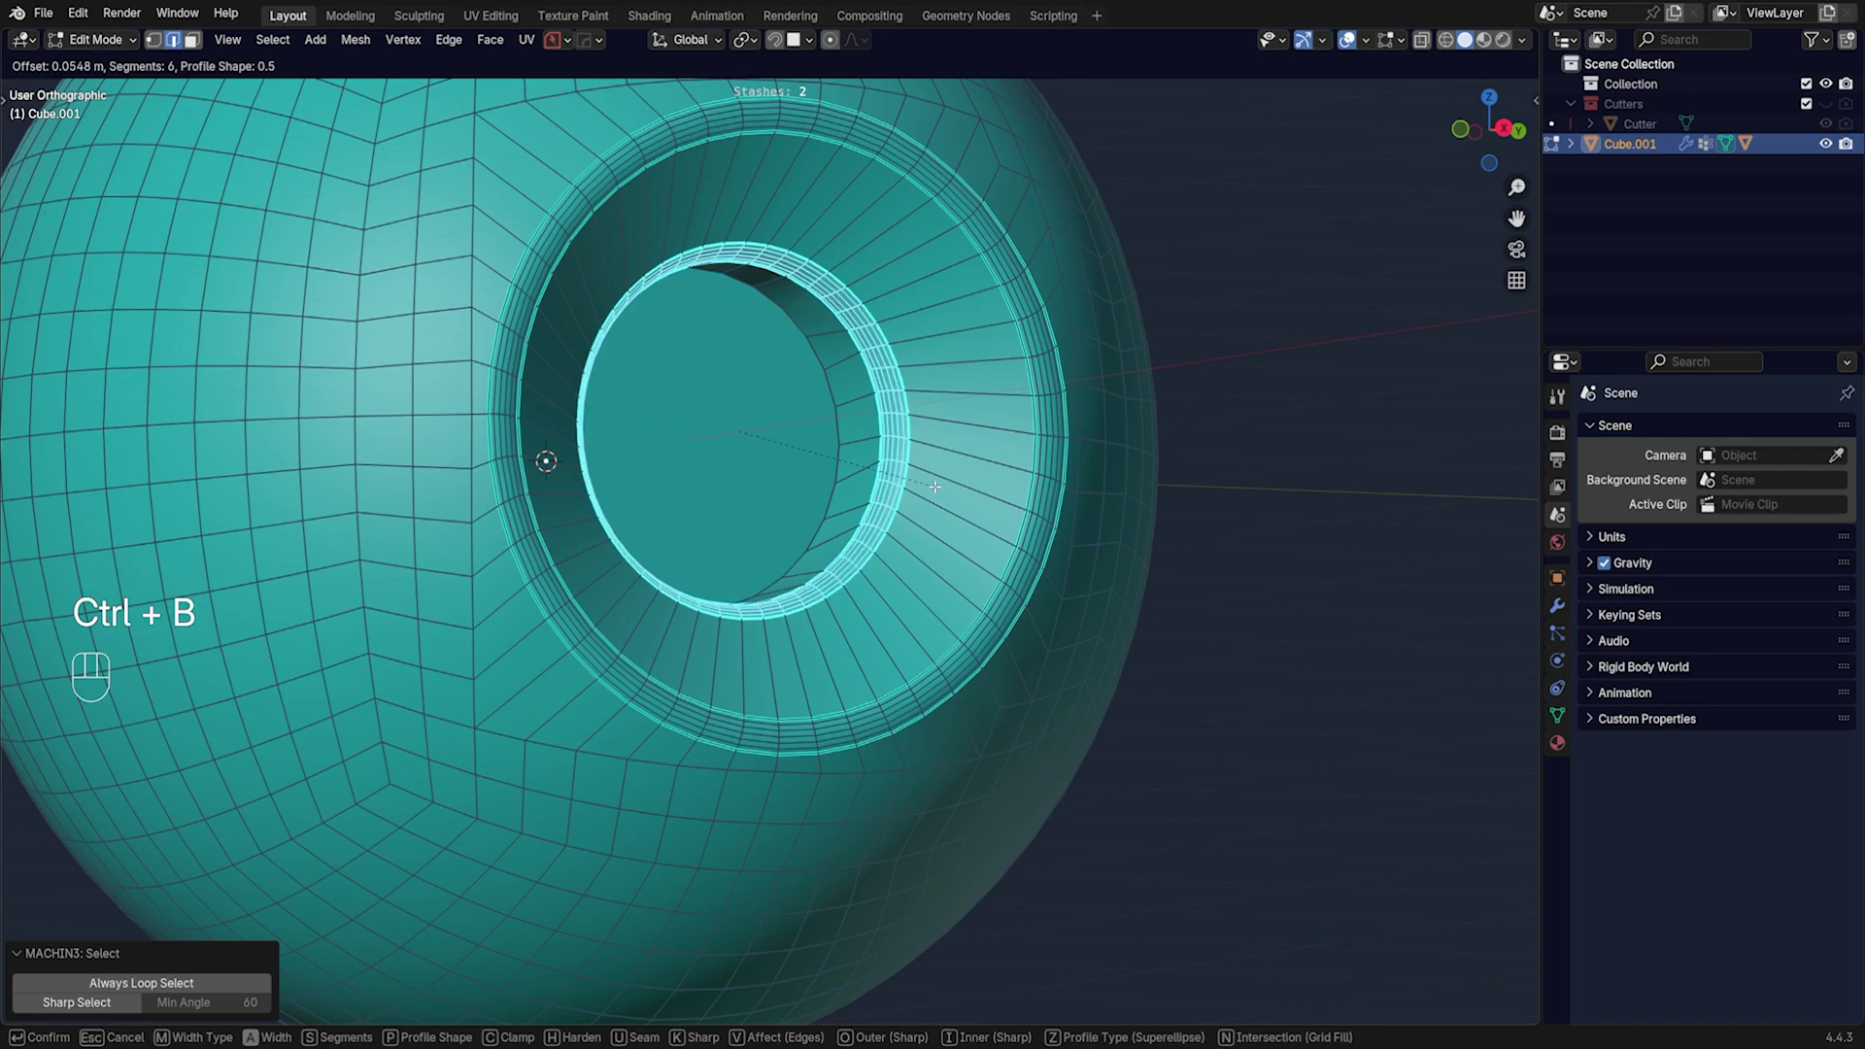
left_click(934, 486)
key("Tab")
middle_click_drag(931, 483, 969, 421)
scroll(785, 571, "down", 2)
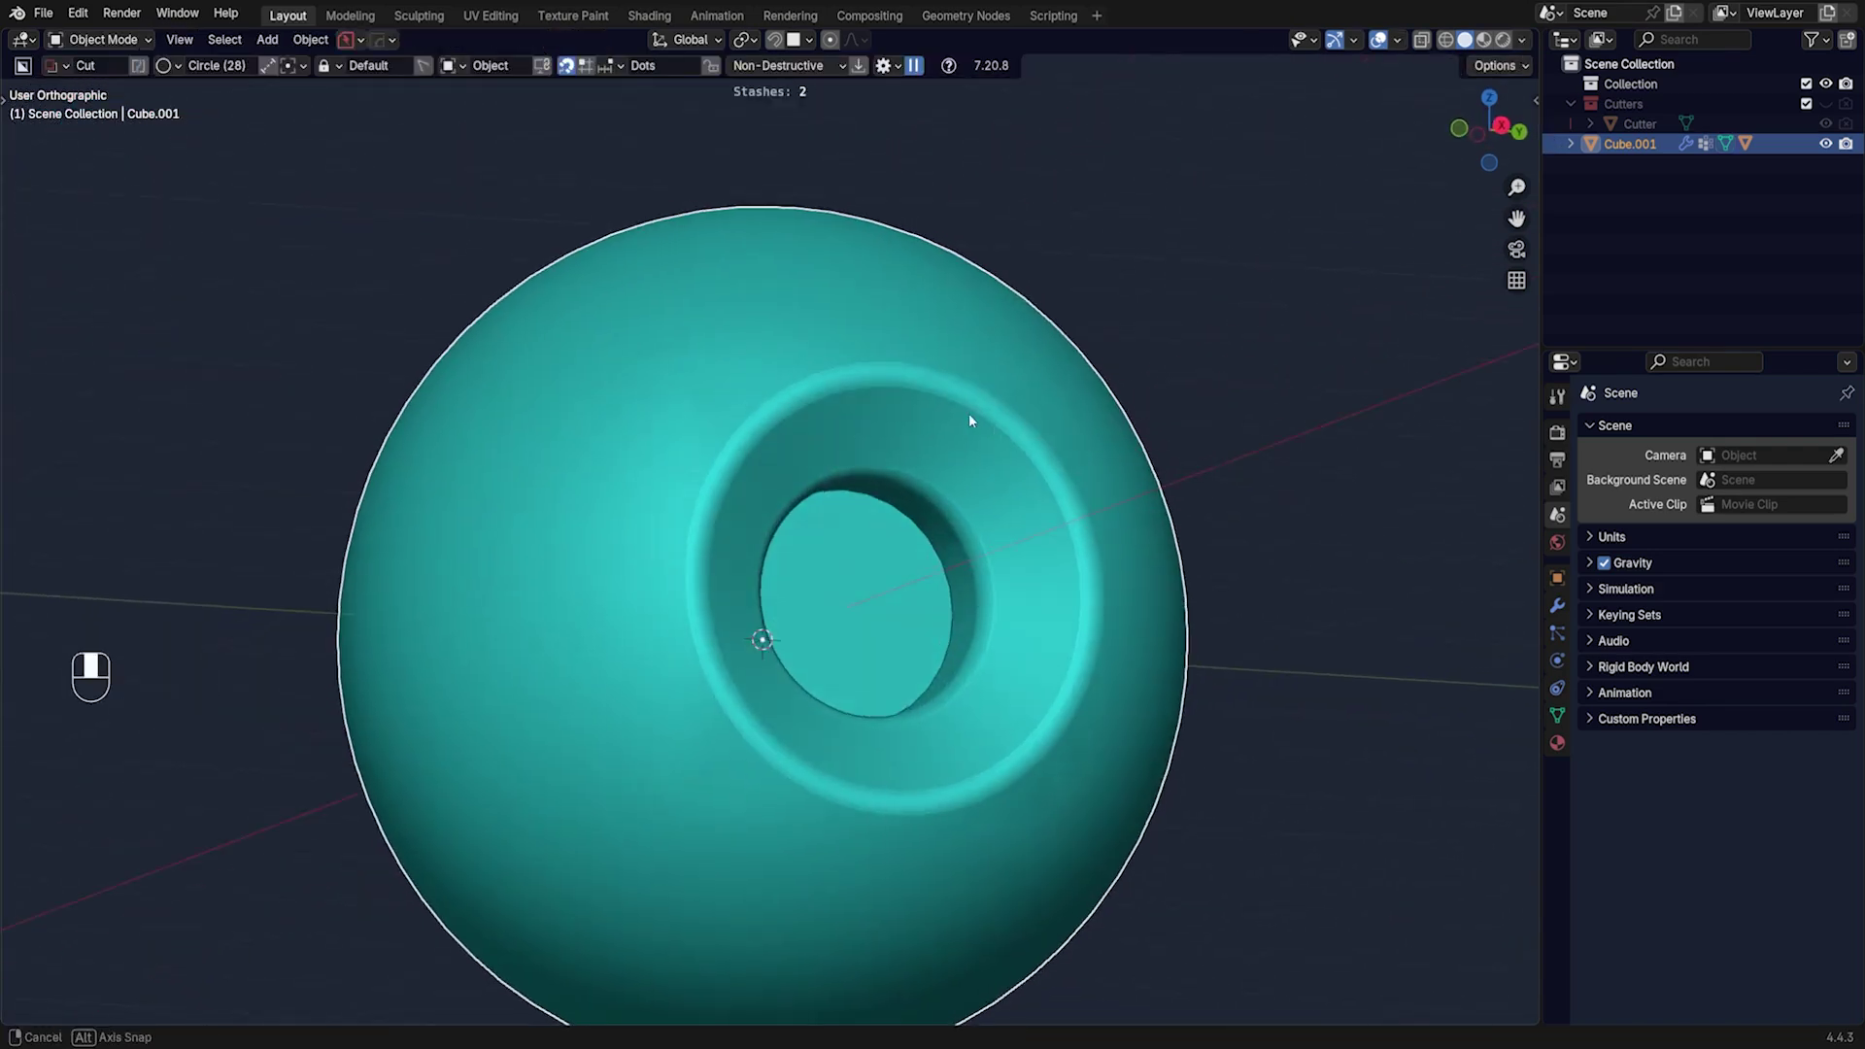
- Examine the shading around the hole with the vertical striped MatCap, and restore the grey MatCap
left_click(1521, 43)
left_click(1502, 174)
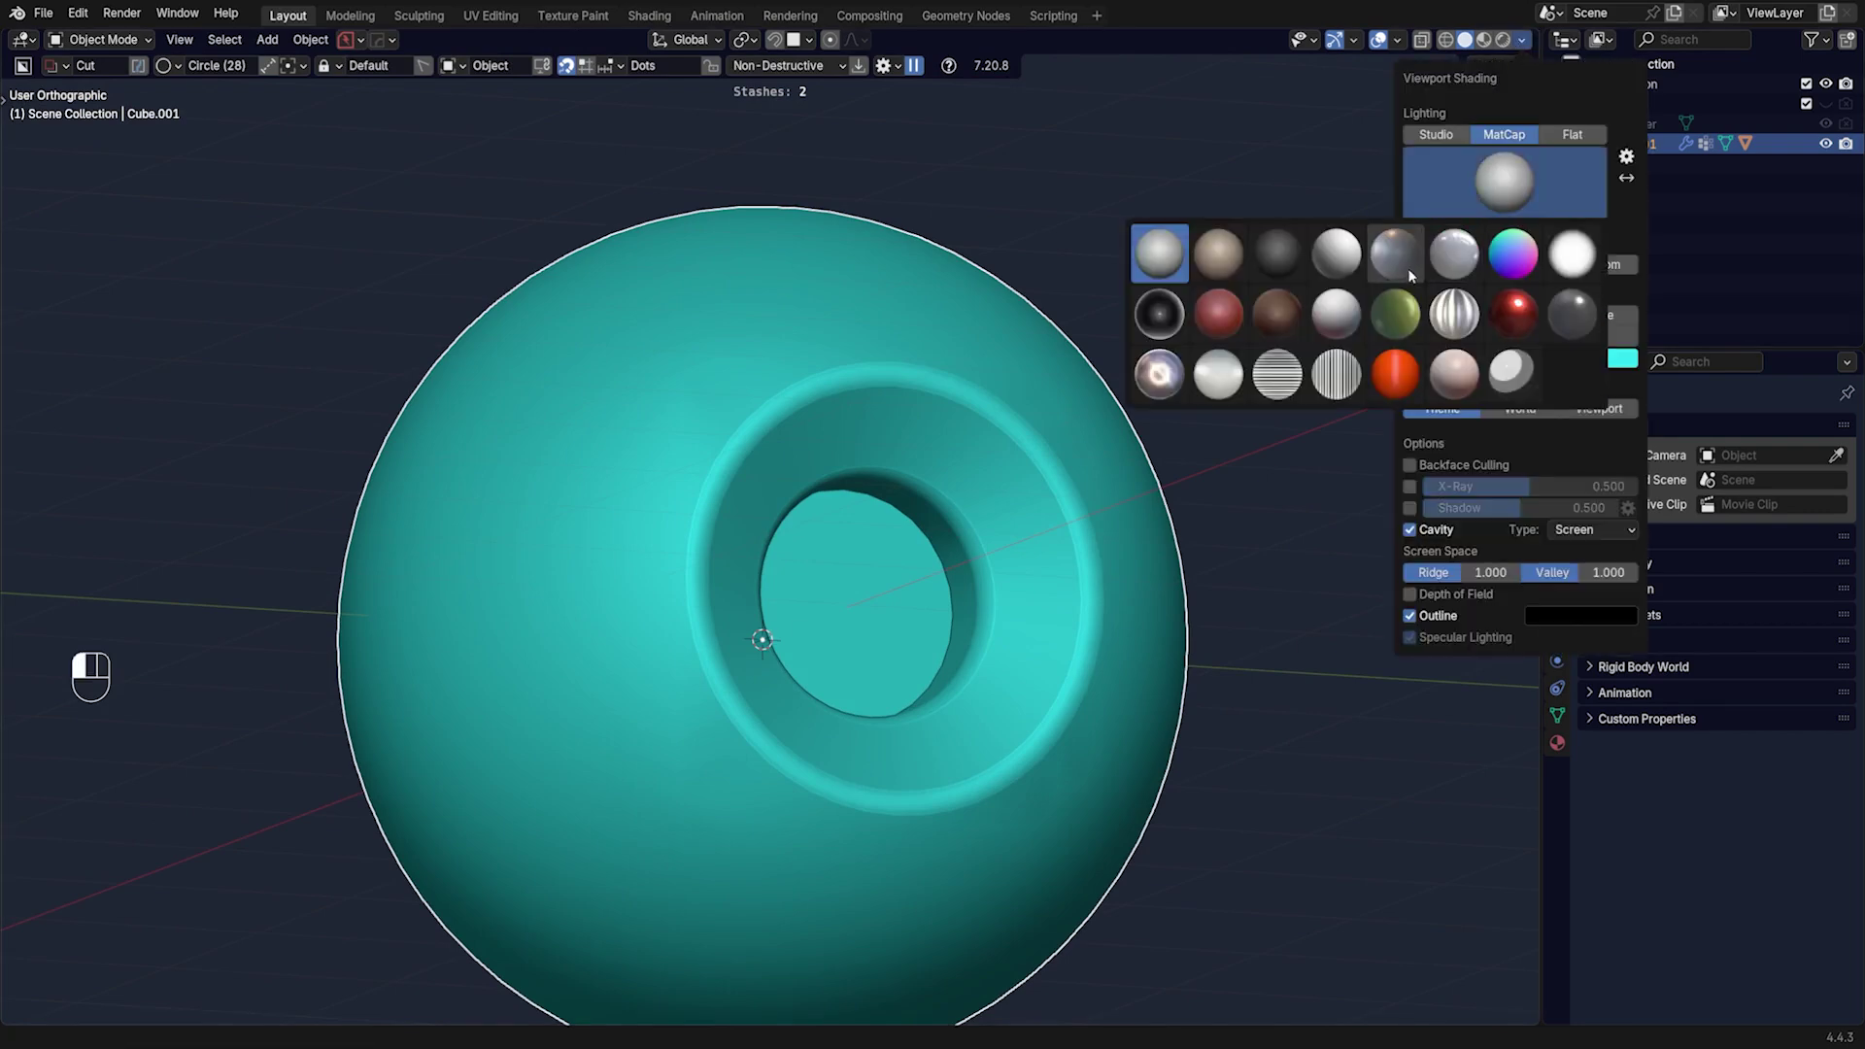
left_click(1331, 373)
middle_click_drag(834, 449, 852, 453, "shift")
scroll(851, 453, "up", 1)
middle_click_drag(721, 394, 698, 381)
left_click(1527, 43)
left_click(1502, 183)
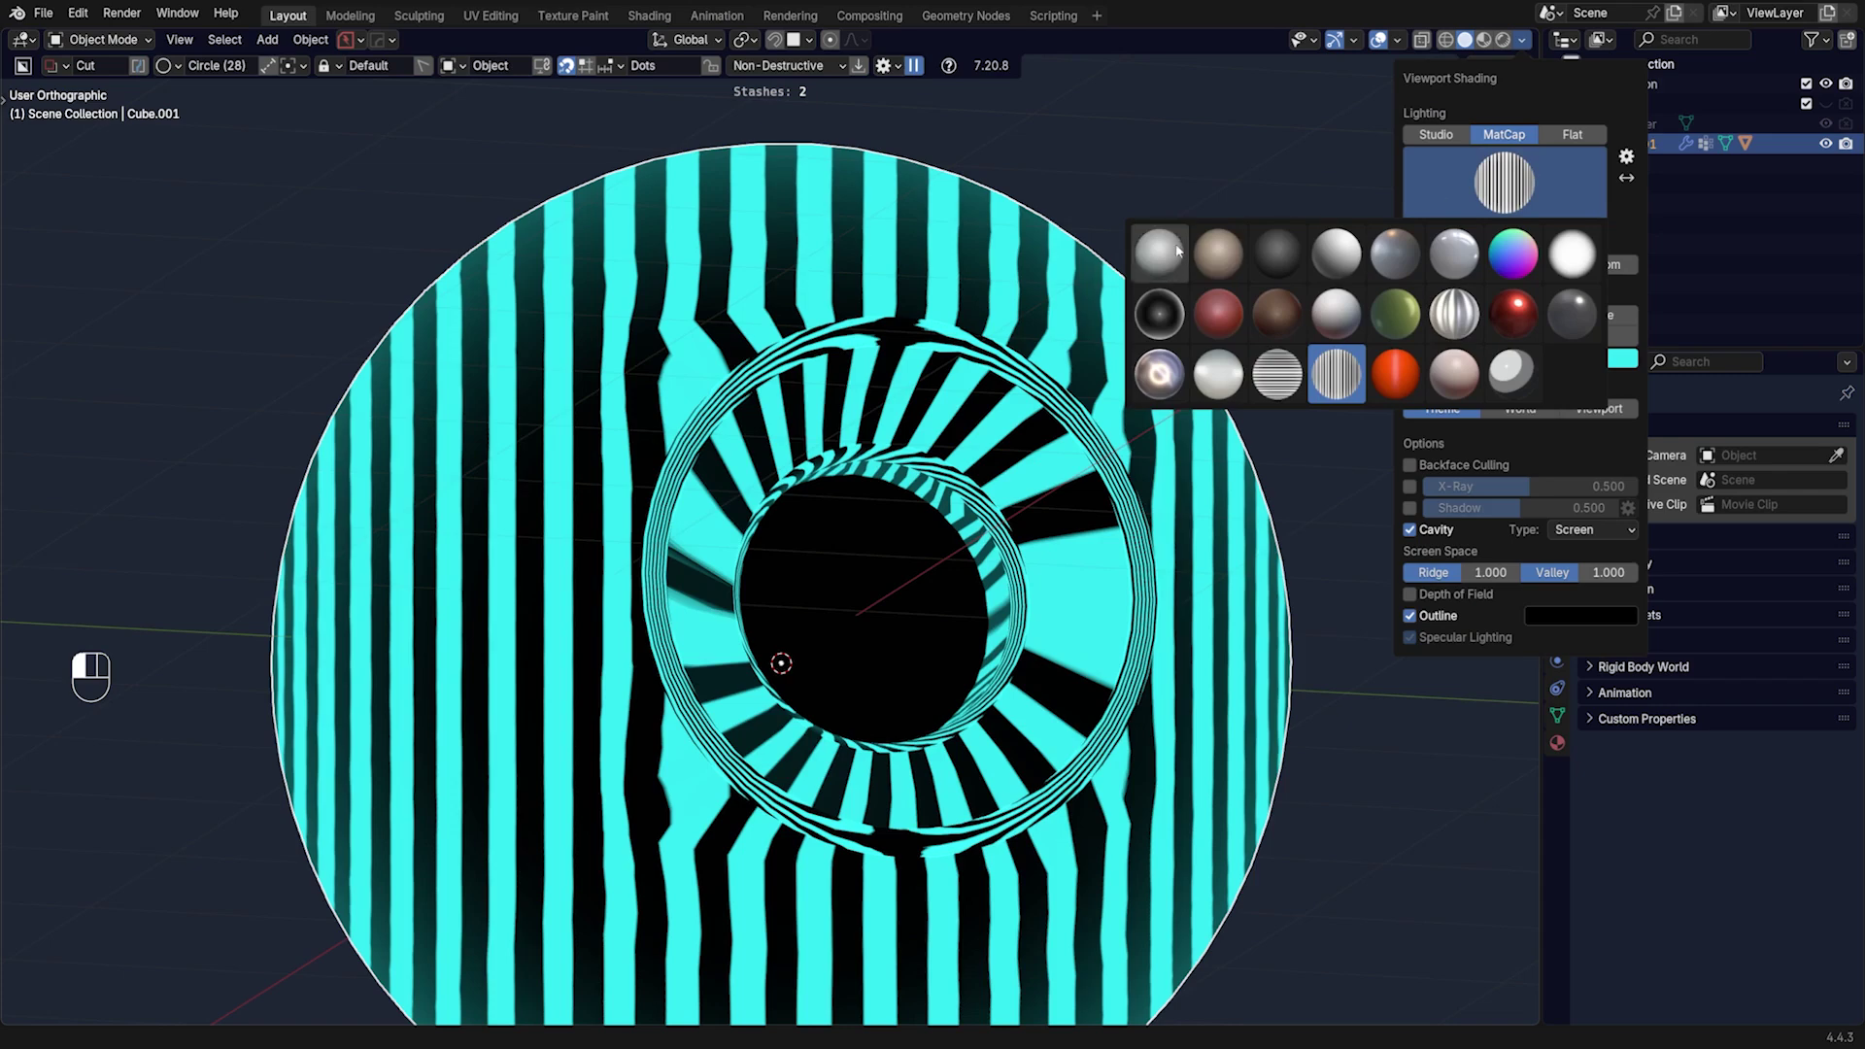
left_click(1176, 250)
- Select the whole mesh in Edit Mode and clear its sharp edge marks by running HardOps Mark twice
scroll(732, 421, "up", 2)
key("Tab")
scroll(623, 440, "up", 4)
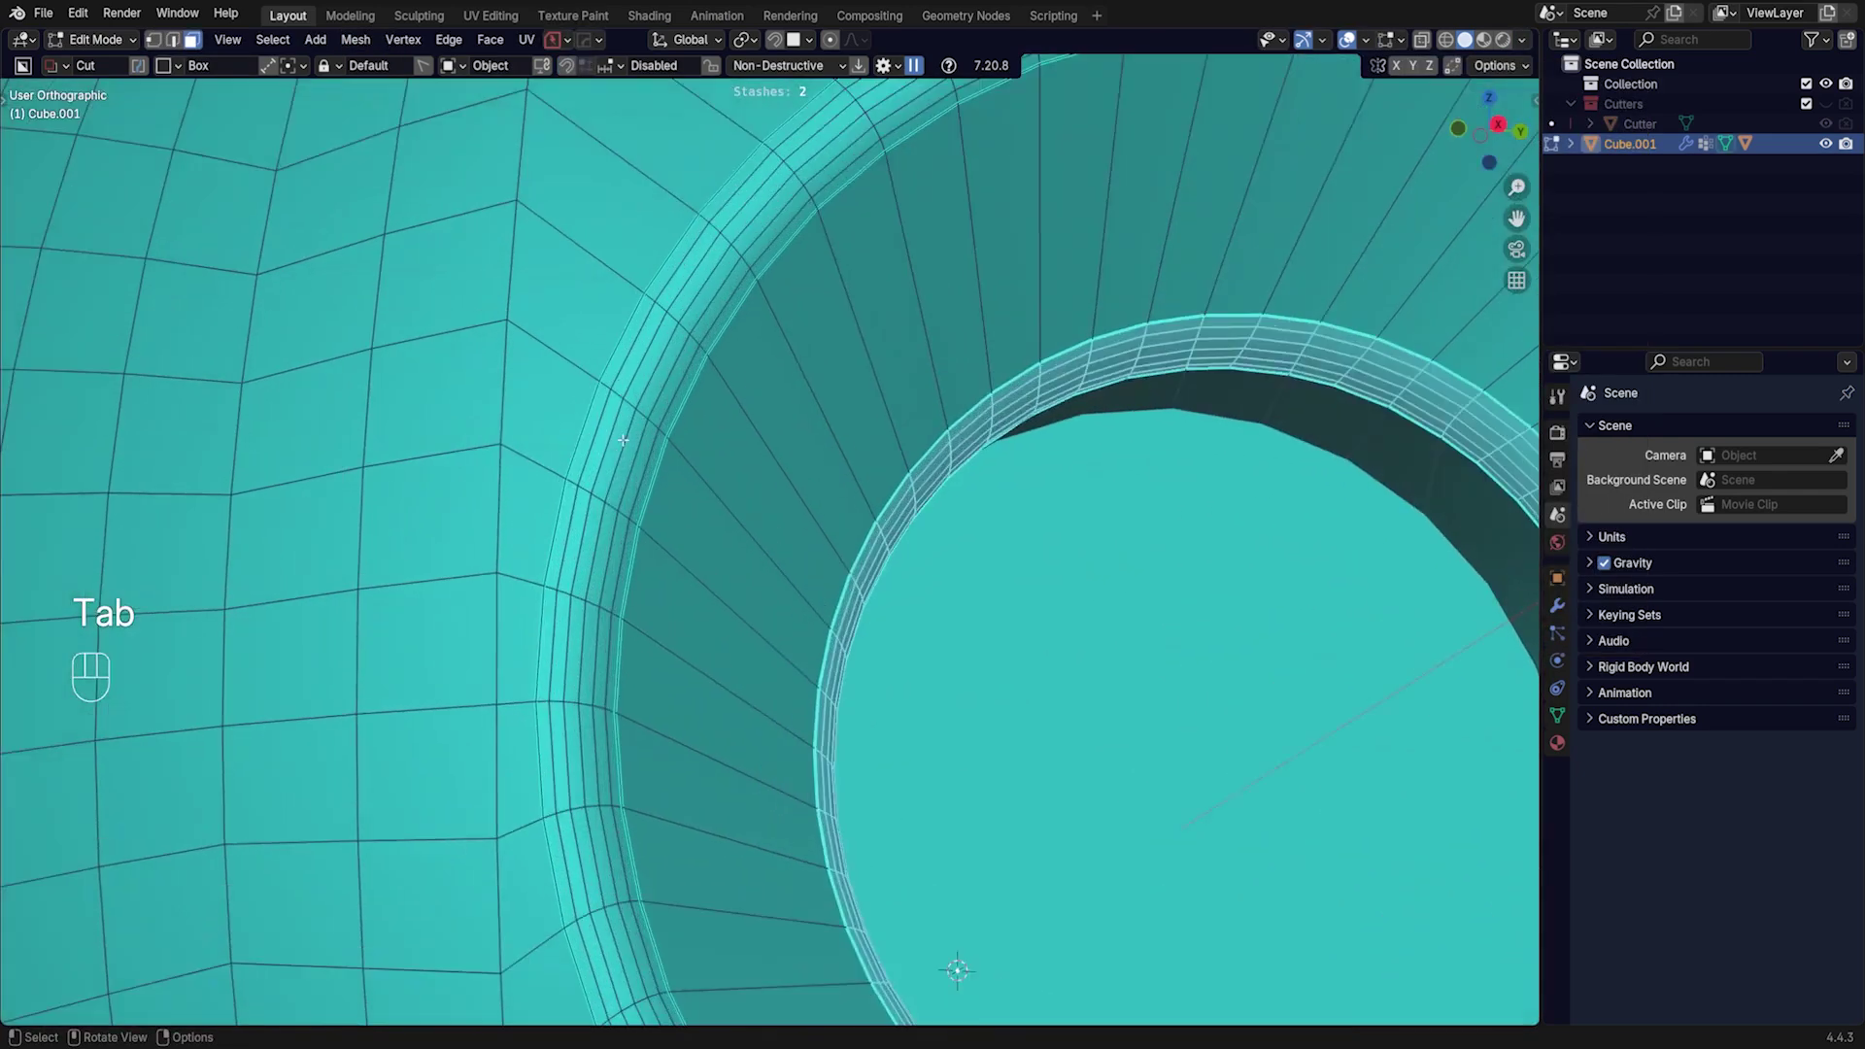
scroll(622, 440, "up", 2)
key("a")
key("q")
left_click(698, 212)
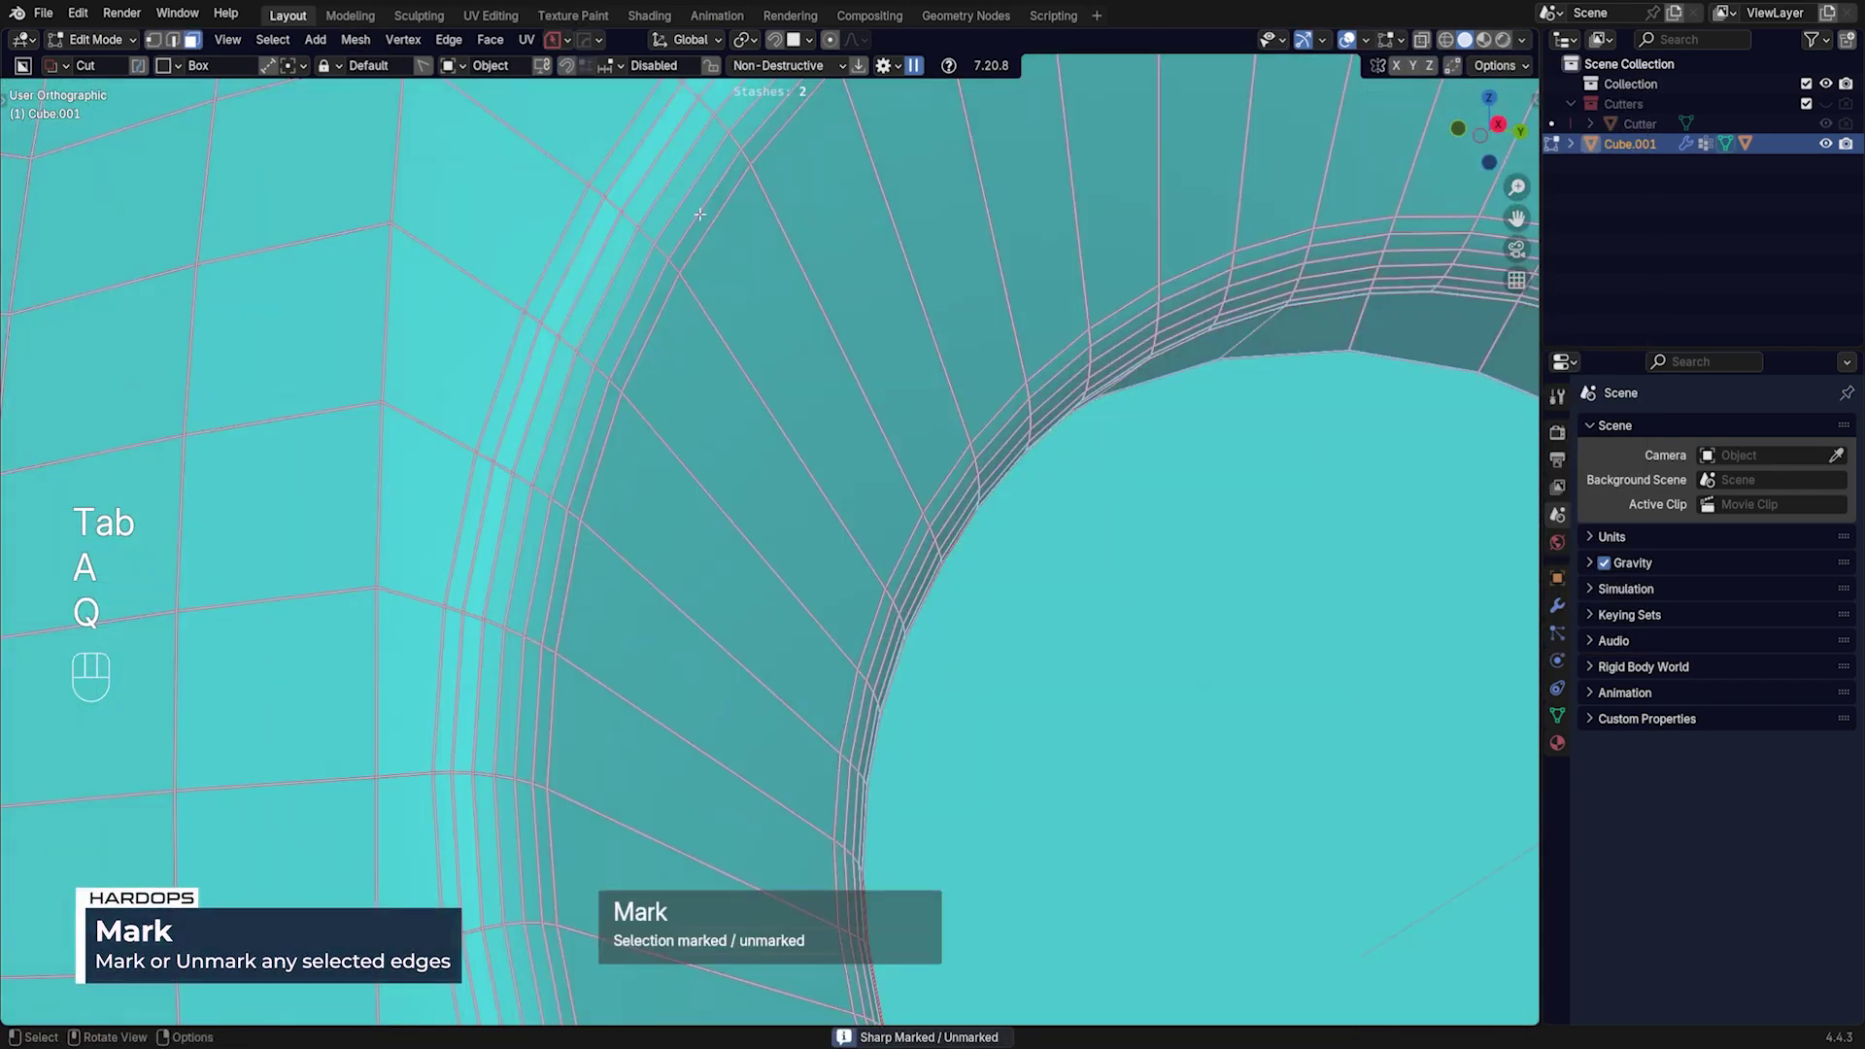
key("q")
left_click(698, 212)
scroll(553, 510, "down", 3)
scroll(553, 510, "up", 2)
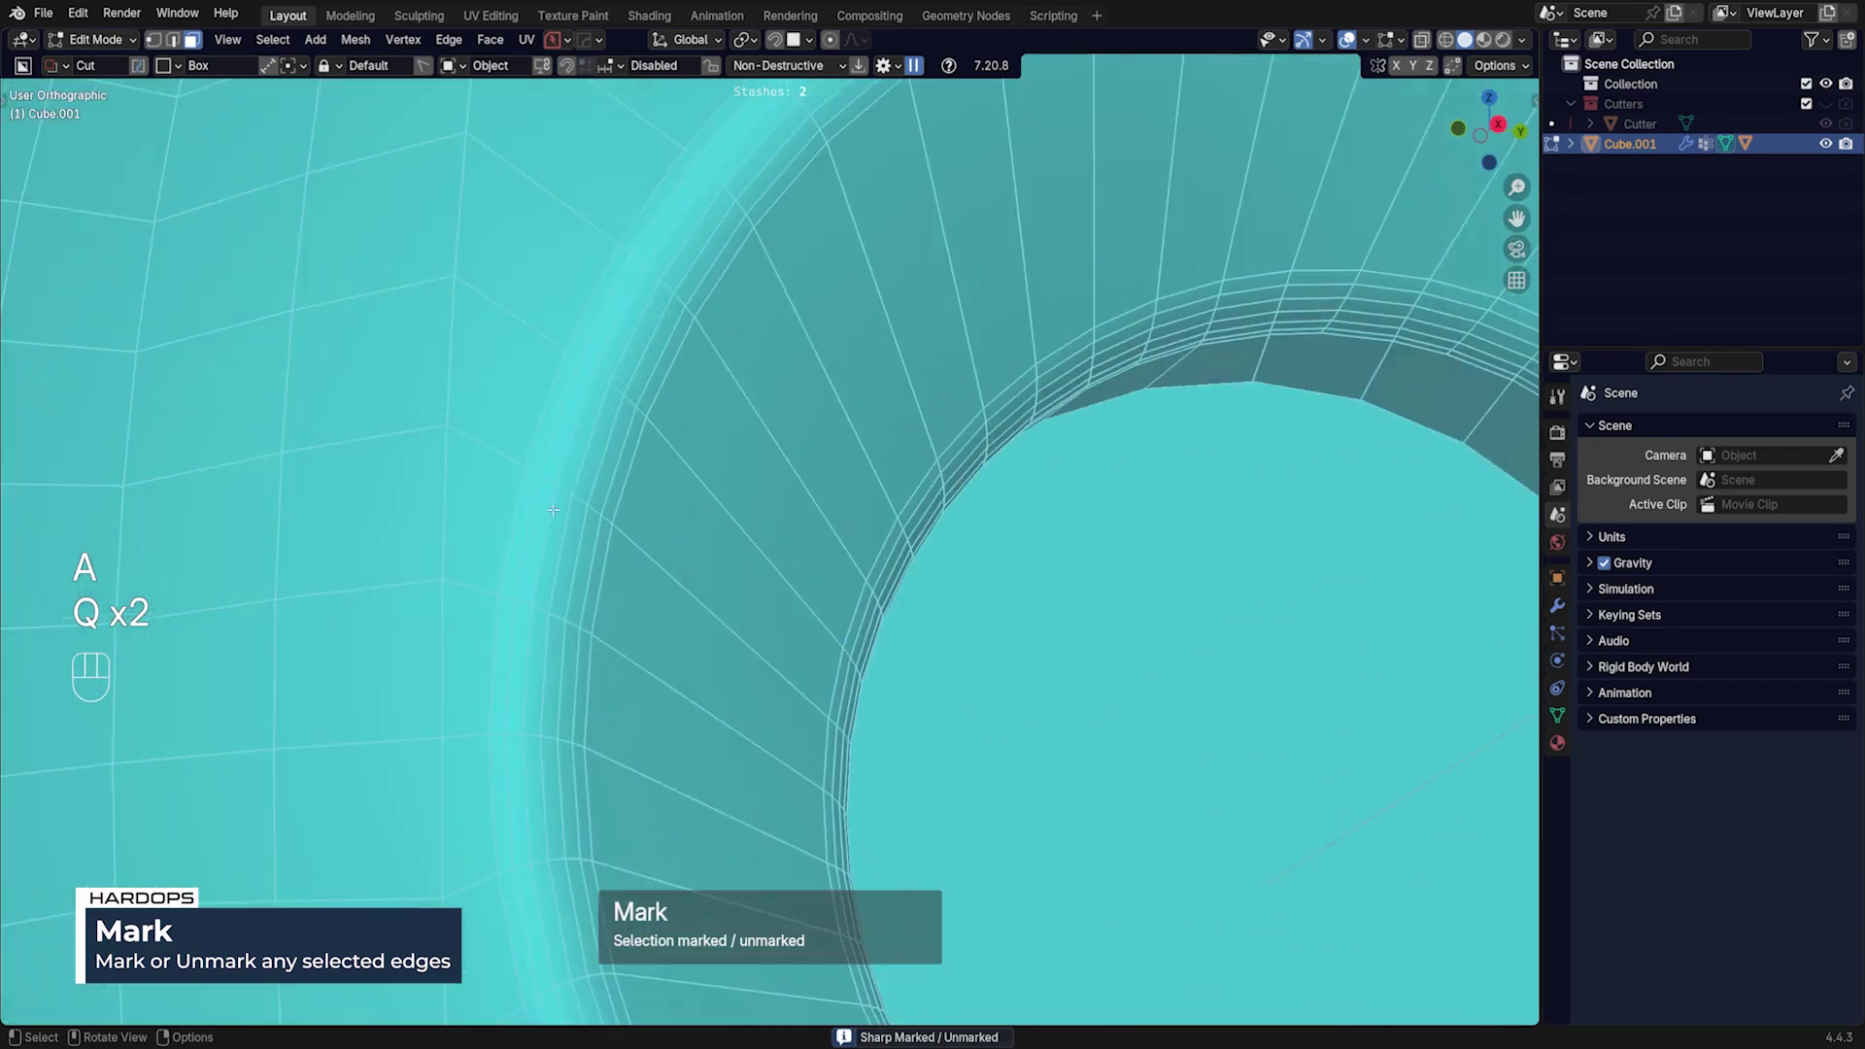
- Select the outermost face loop of the hole's outer bevel and expand the selection by two rings
left_click(584, 384)
left_click(607, 321, "alt")
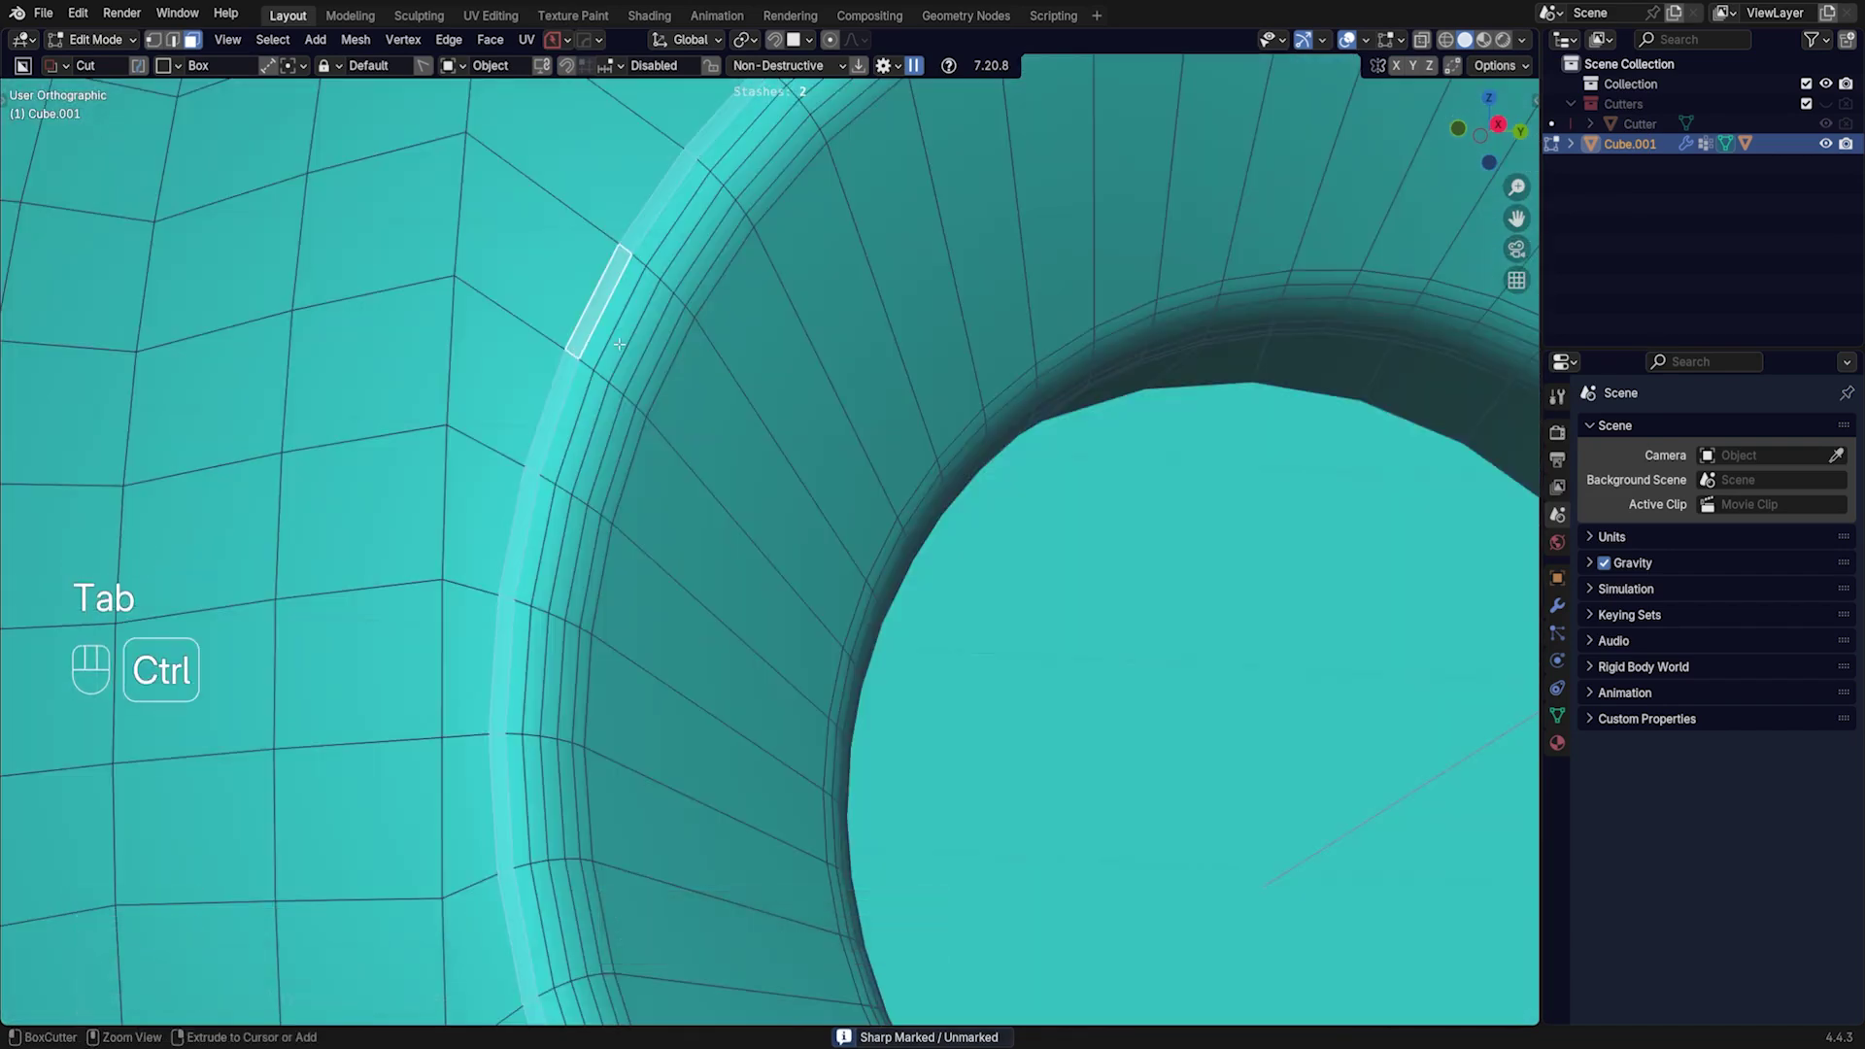
key("ctrl+KP_Add")
key("ctrl+KP_Add")
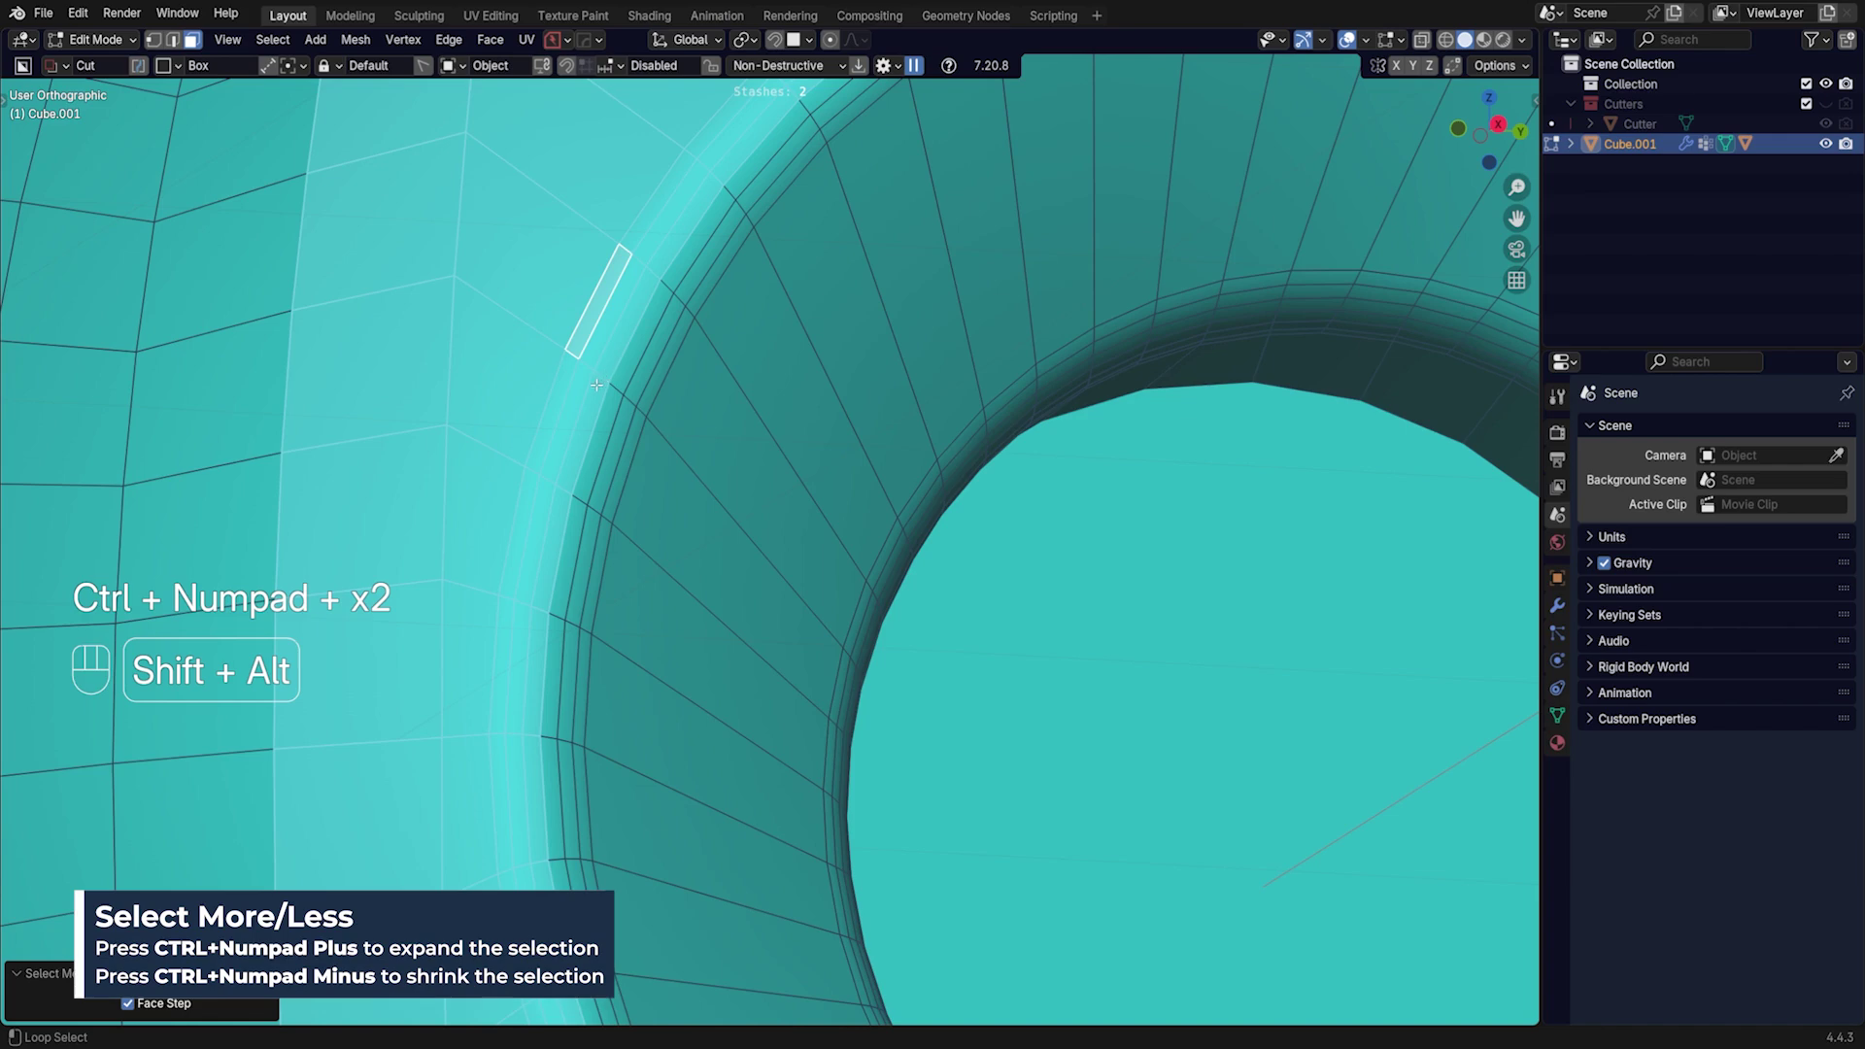
- Deselect the bevel's inner face loops, undoing wrong loop picks, so only the sphere-side faces around the hole stay selected
left_click(599, 379, "alt+shift")
key("ctrl+z")
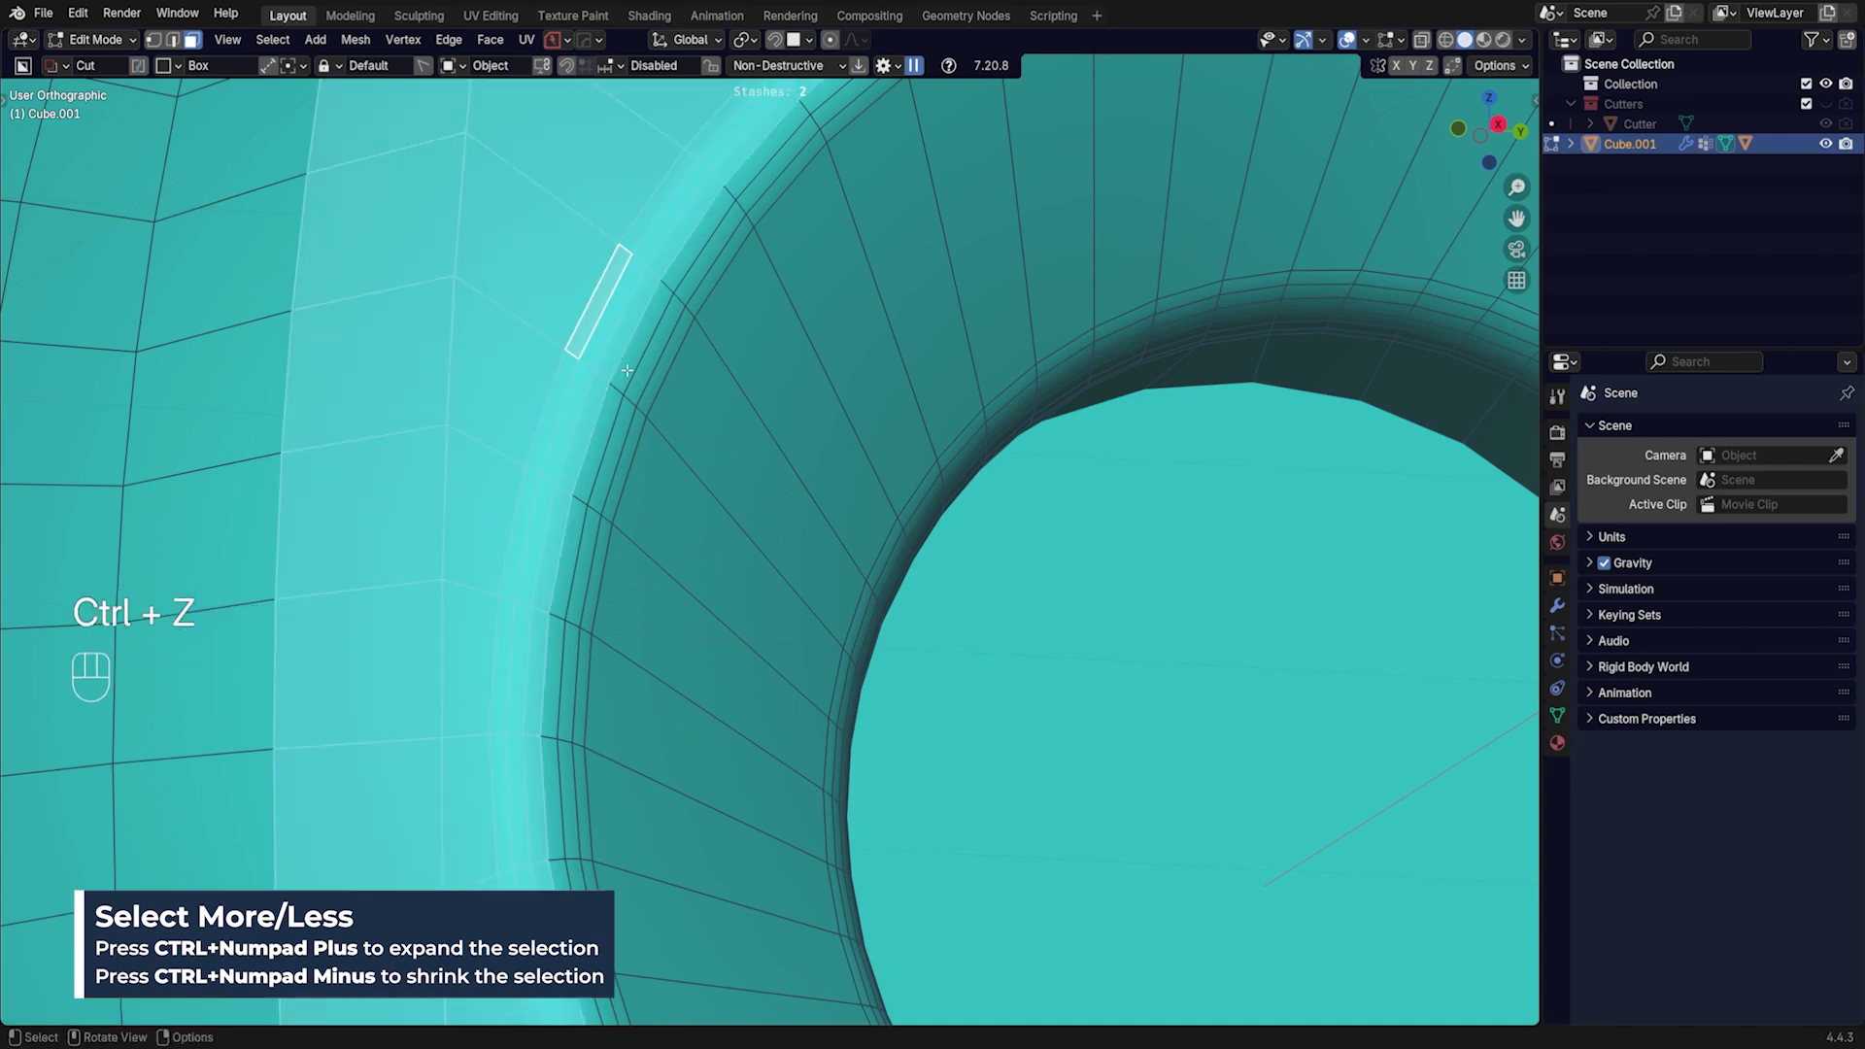
key("ctrl+z")
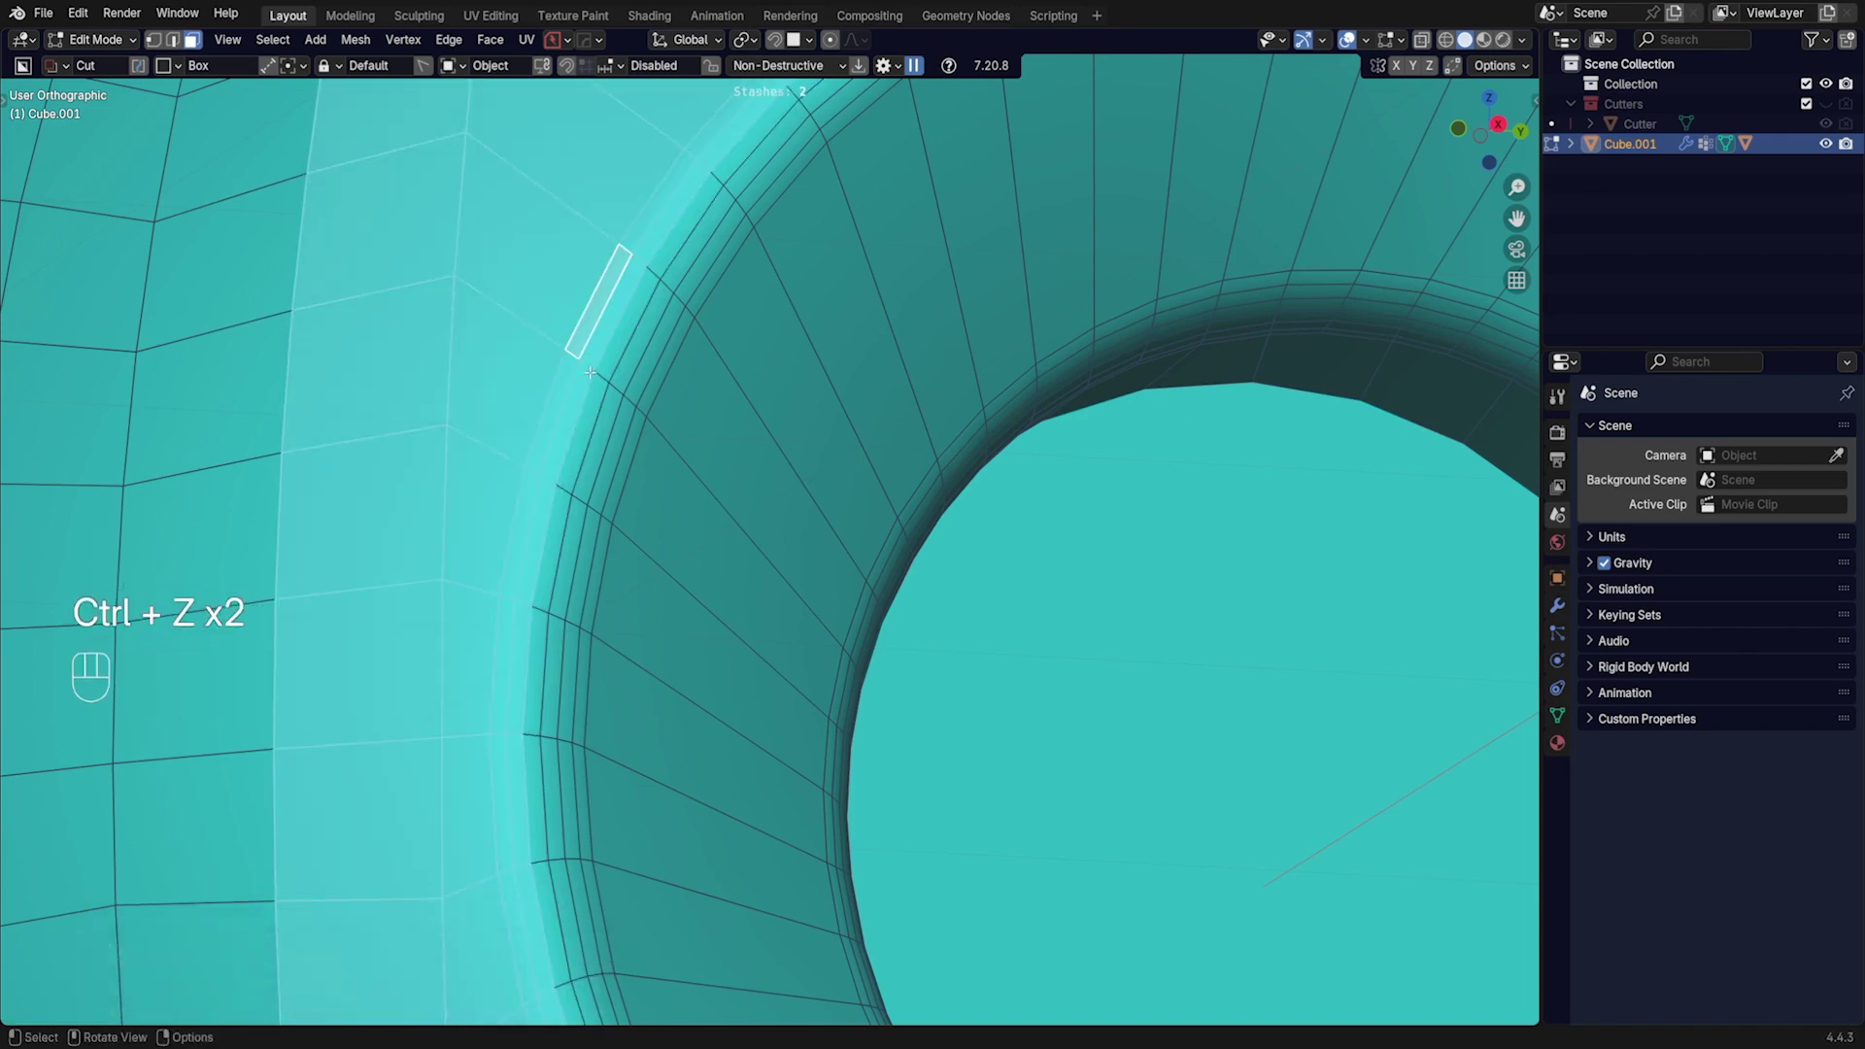
left_click(563, 362, "alt+shift")
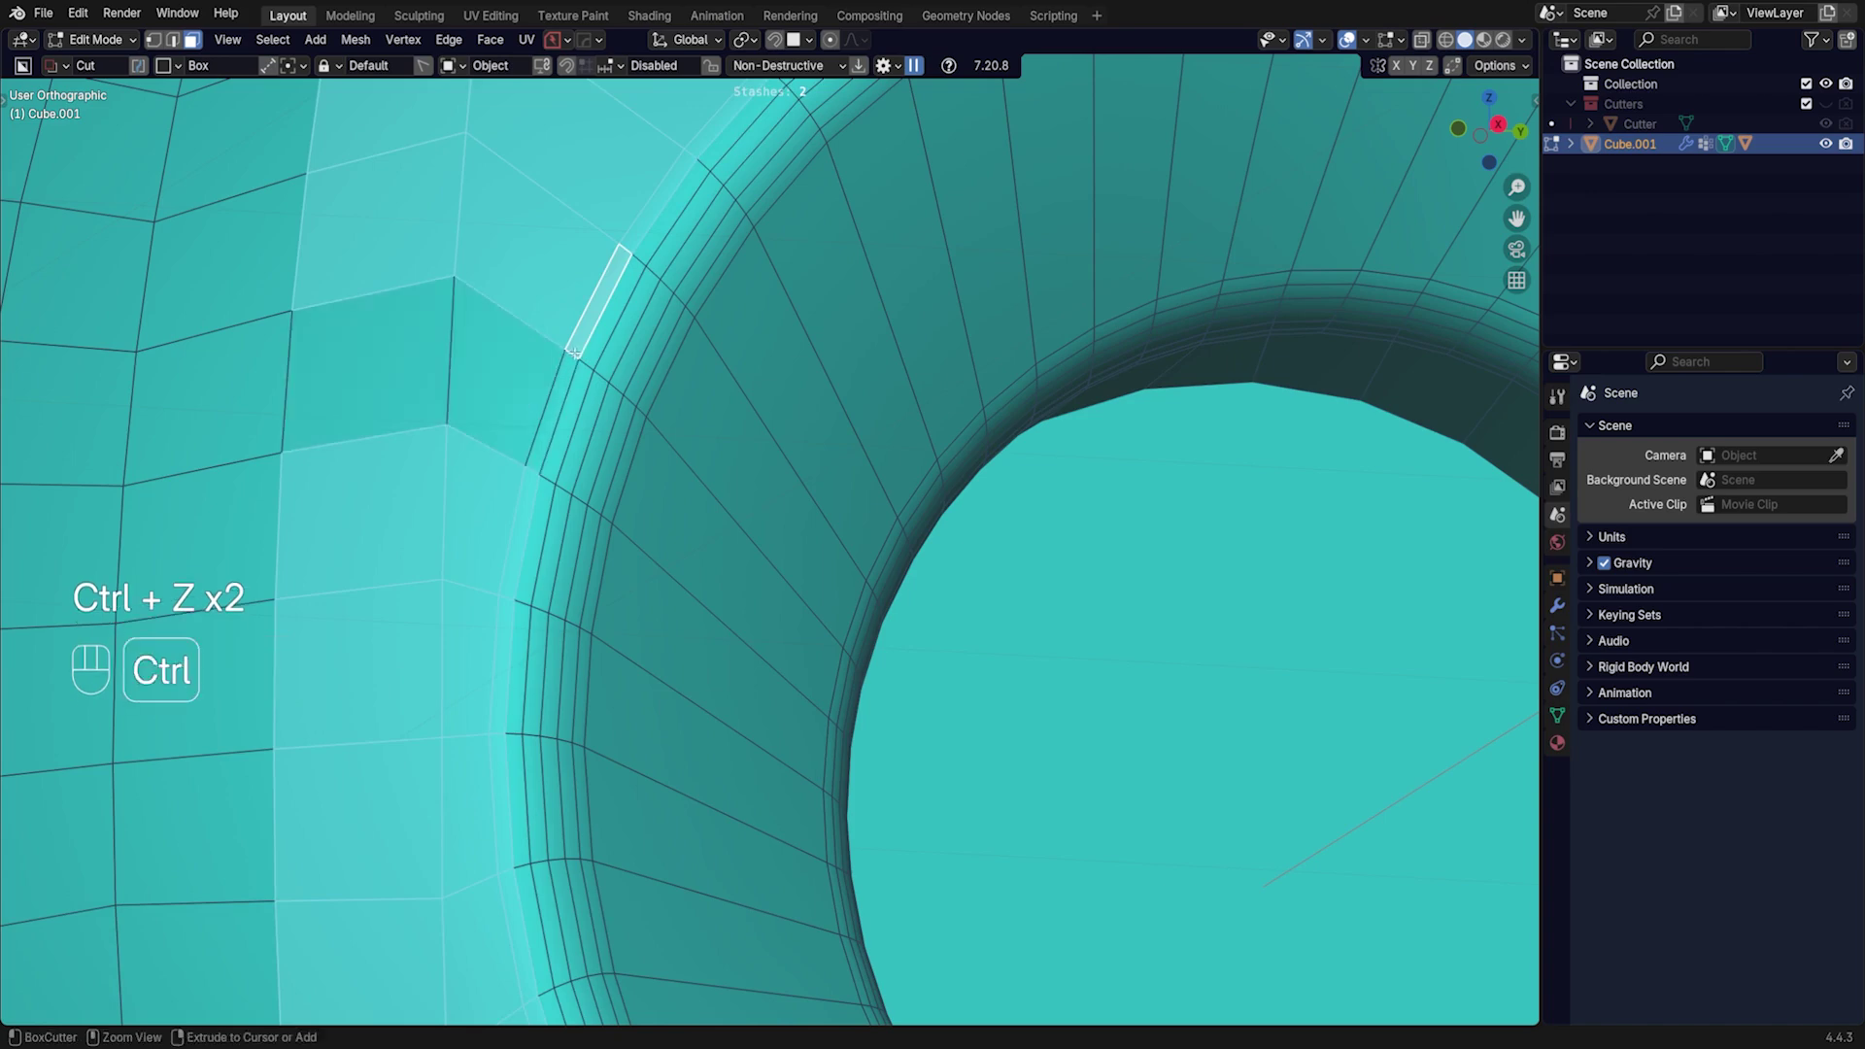
key("ctrl+z")
left_click(573, 358, "alt+shift")
- Transfer normals from stash 1 to the selected faces with MESHmachine Normal Transfer using Nearest Face mapping, and return to Object Mode
scroll(900, 832, "down", 3)
middle_click_drag(899, 833, 640, 388)
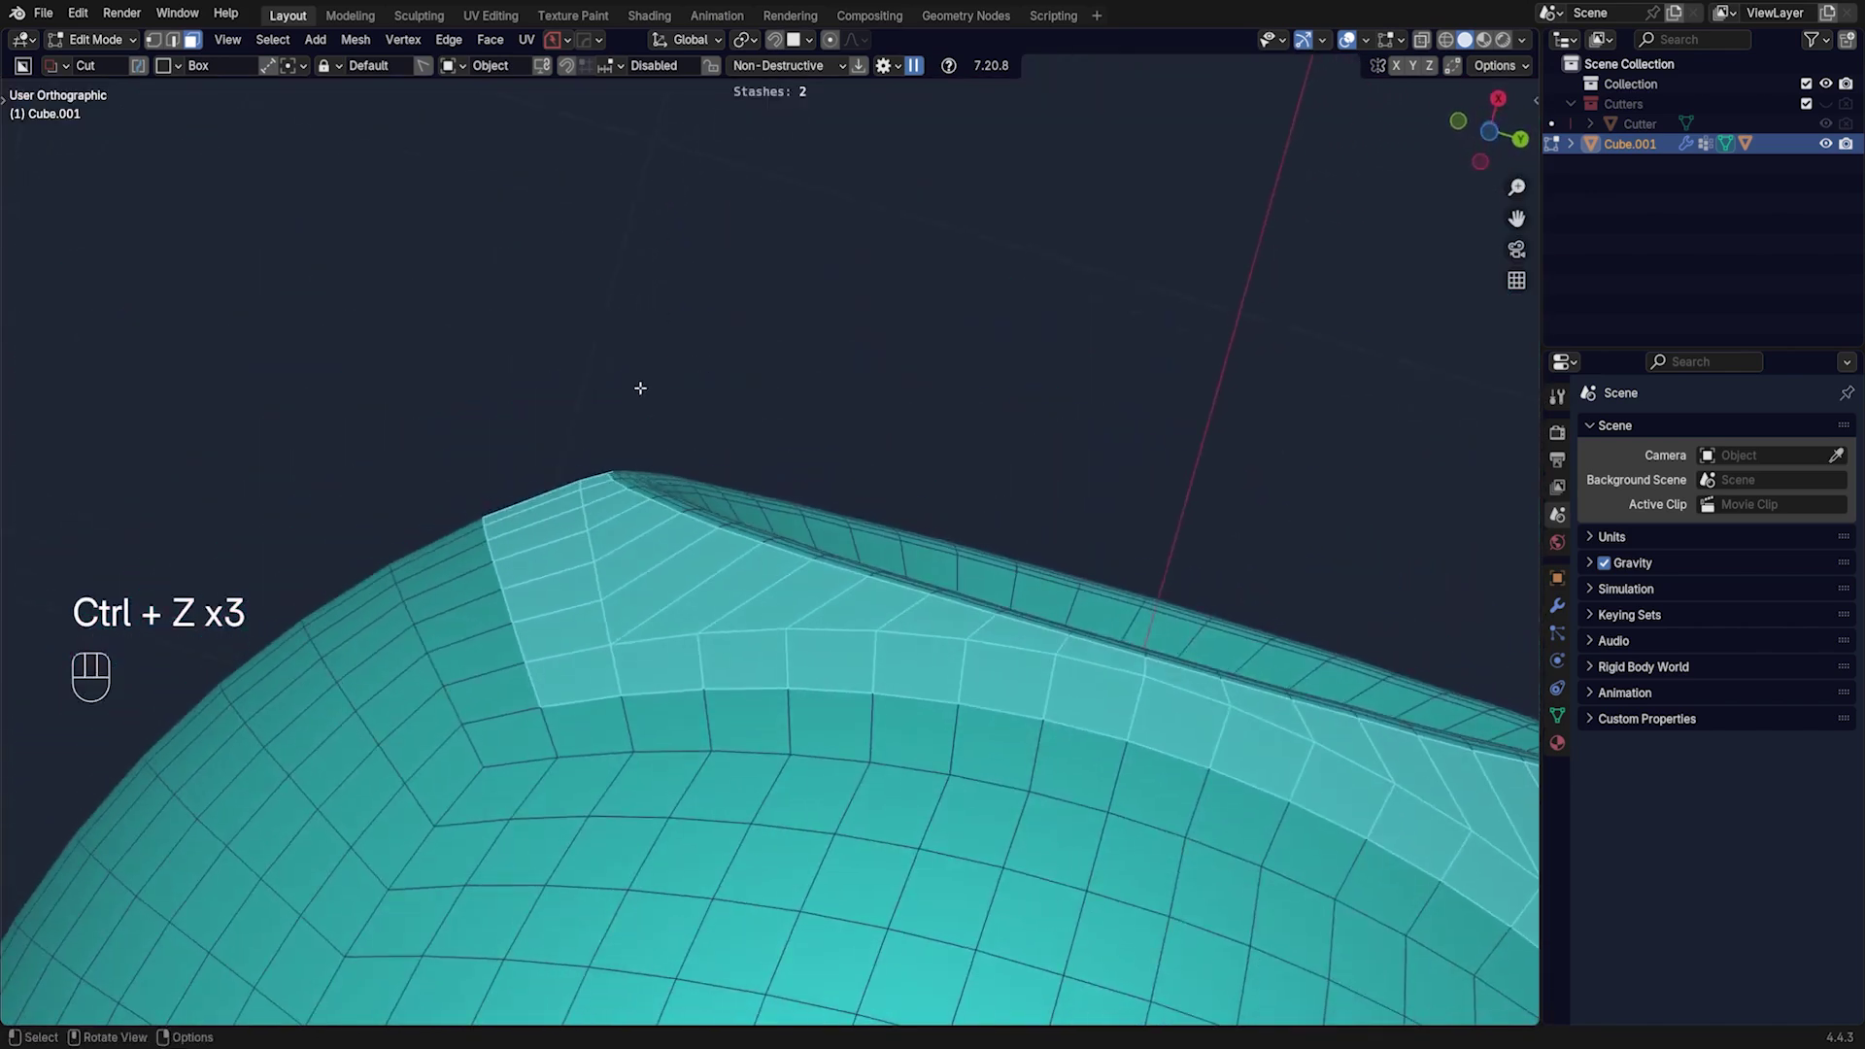
middle_click_drag(750, 505, 741, 633)
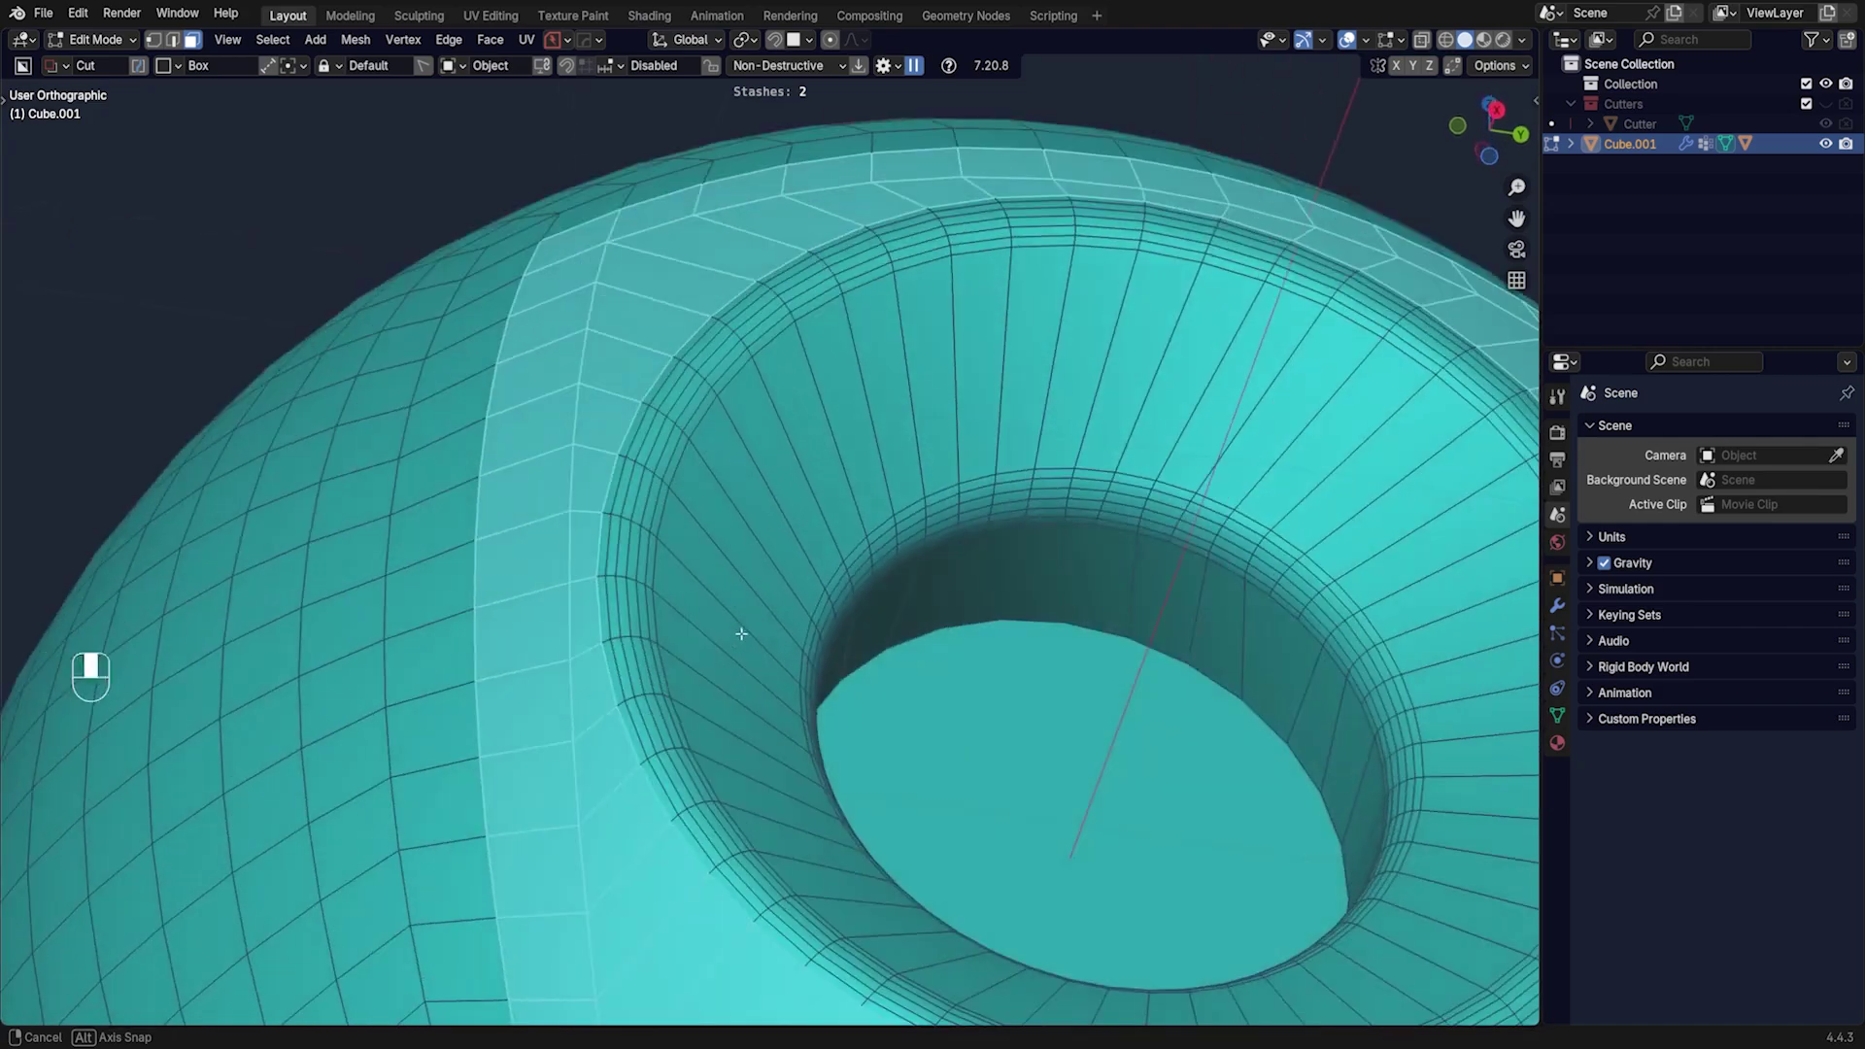
middle_click_drag(758, 534, 502, 508)
scroll(821, 450, "down", 2)
middle_click_drag(889, 458, 1028, 664)
middle_click_drag(953, 605, 714, 505, "shift")
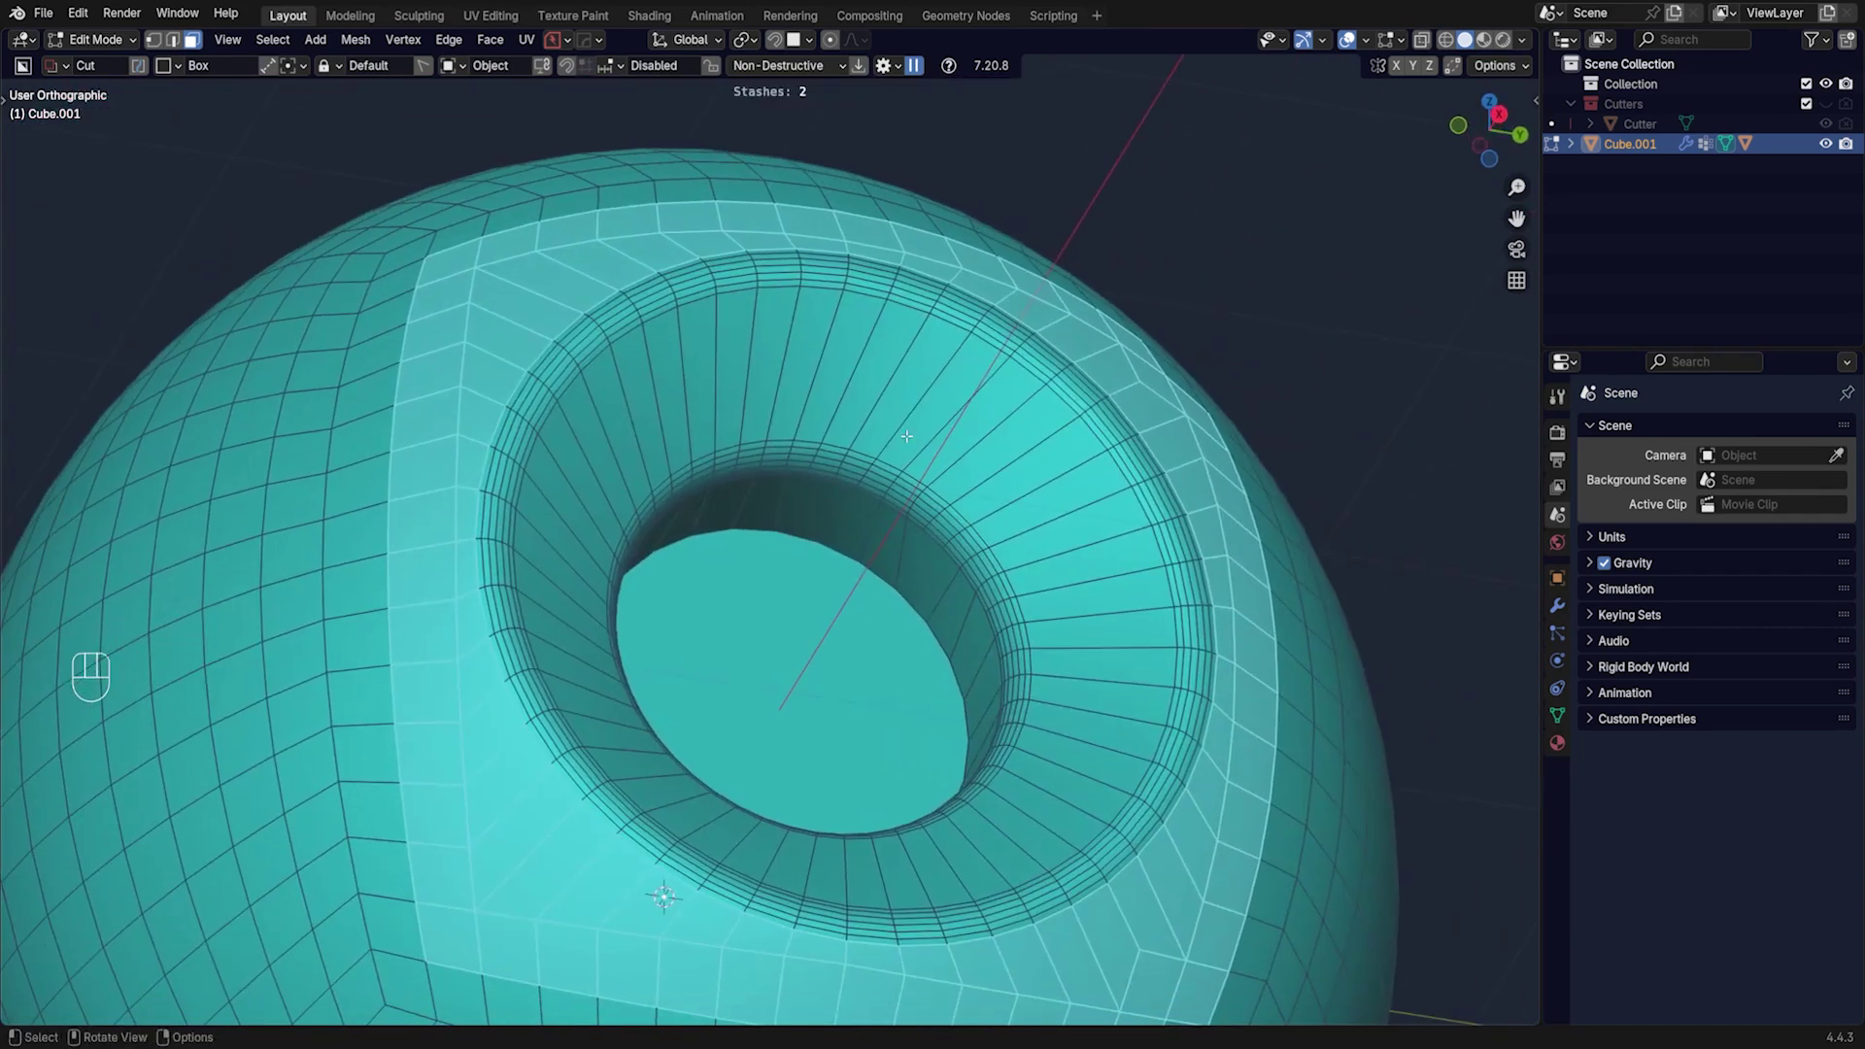
key("y")
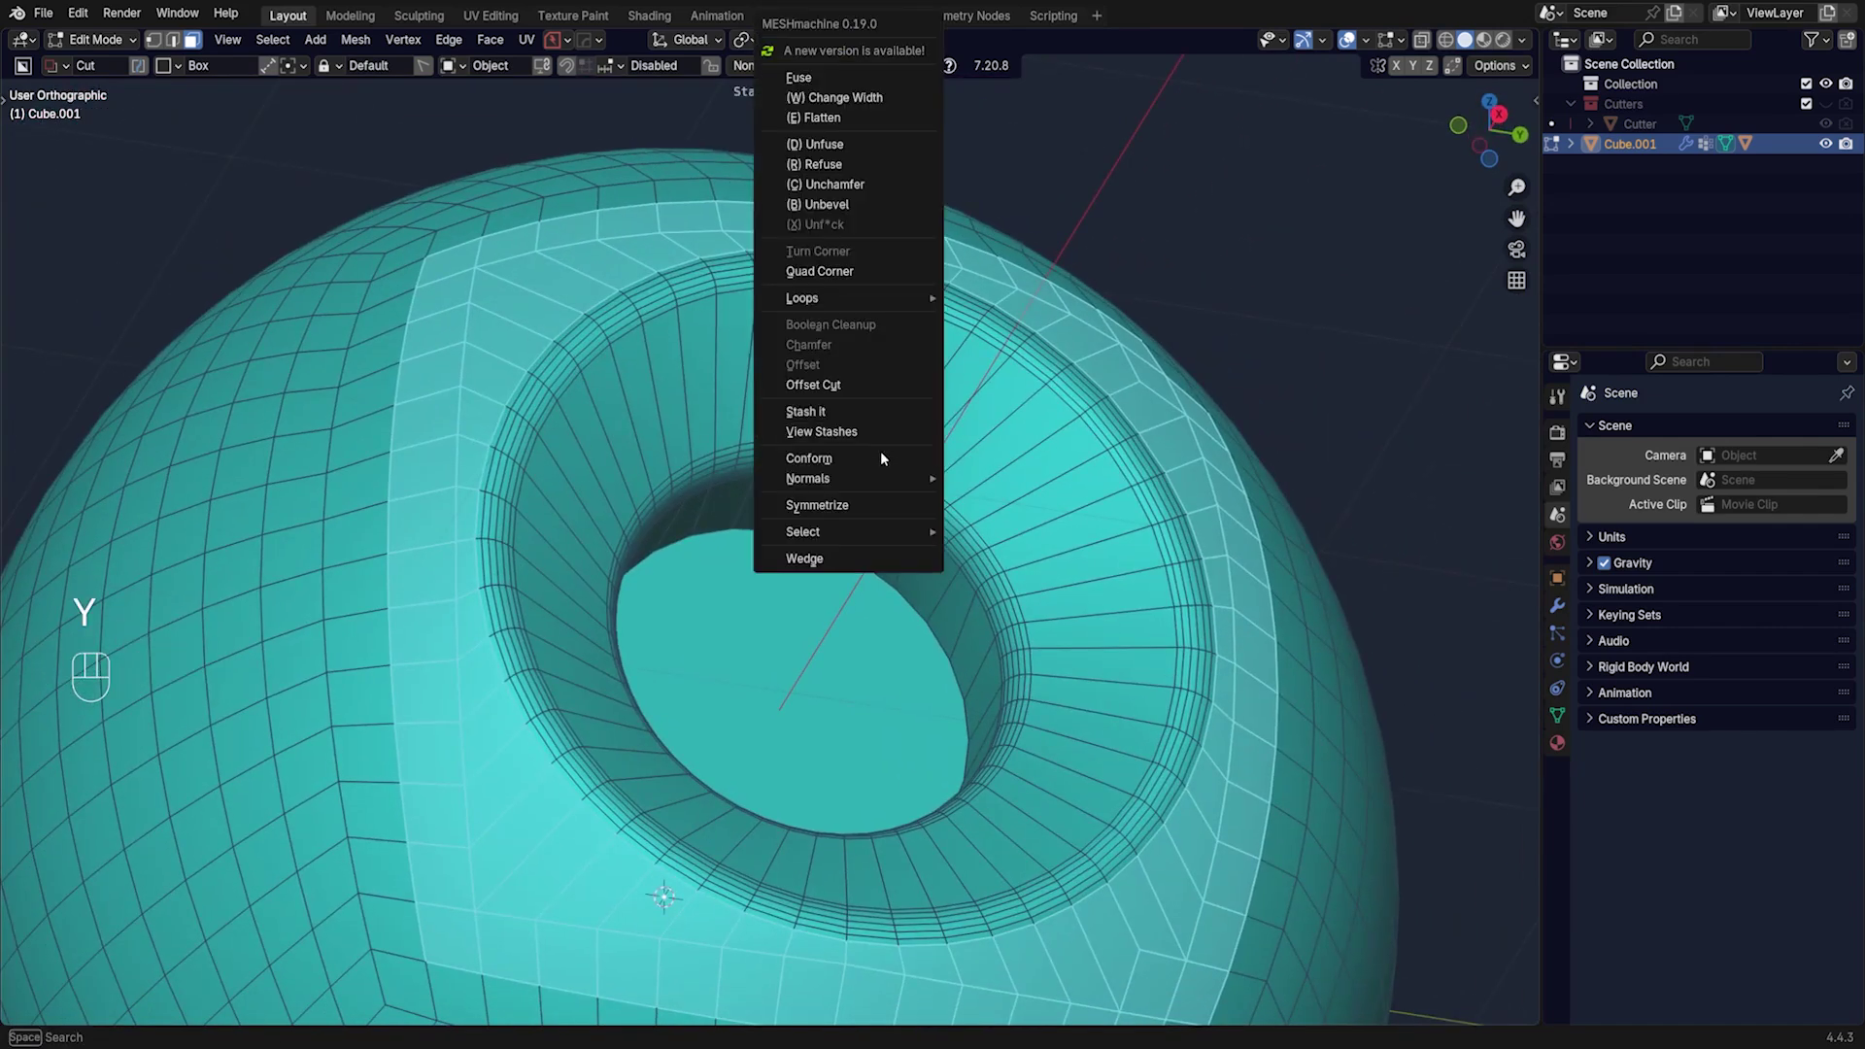
left_click(994, 515)
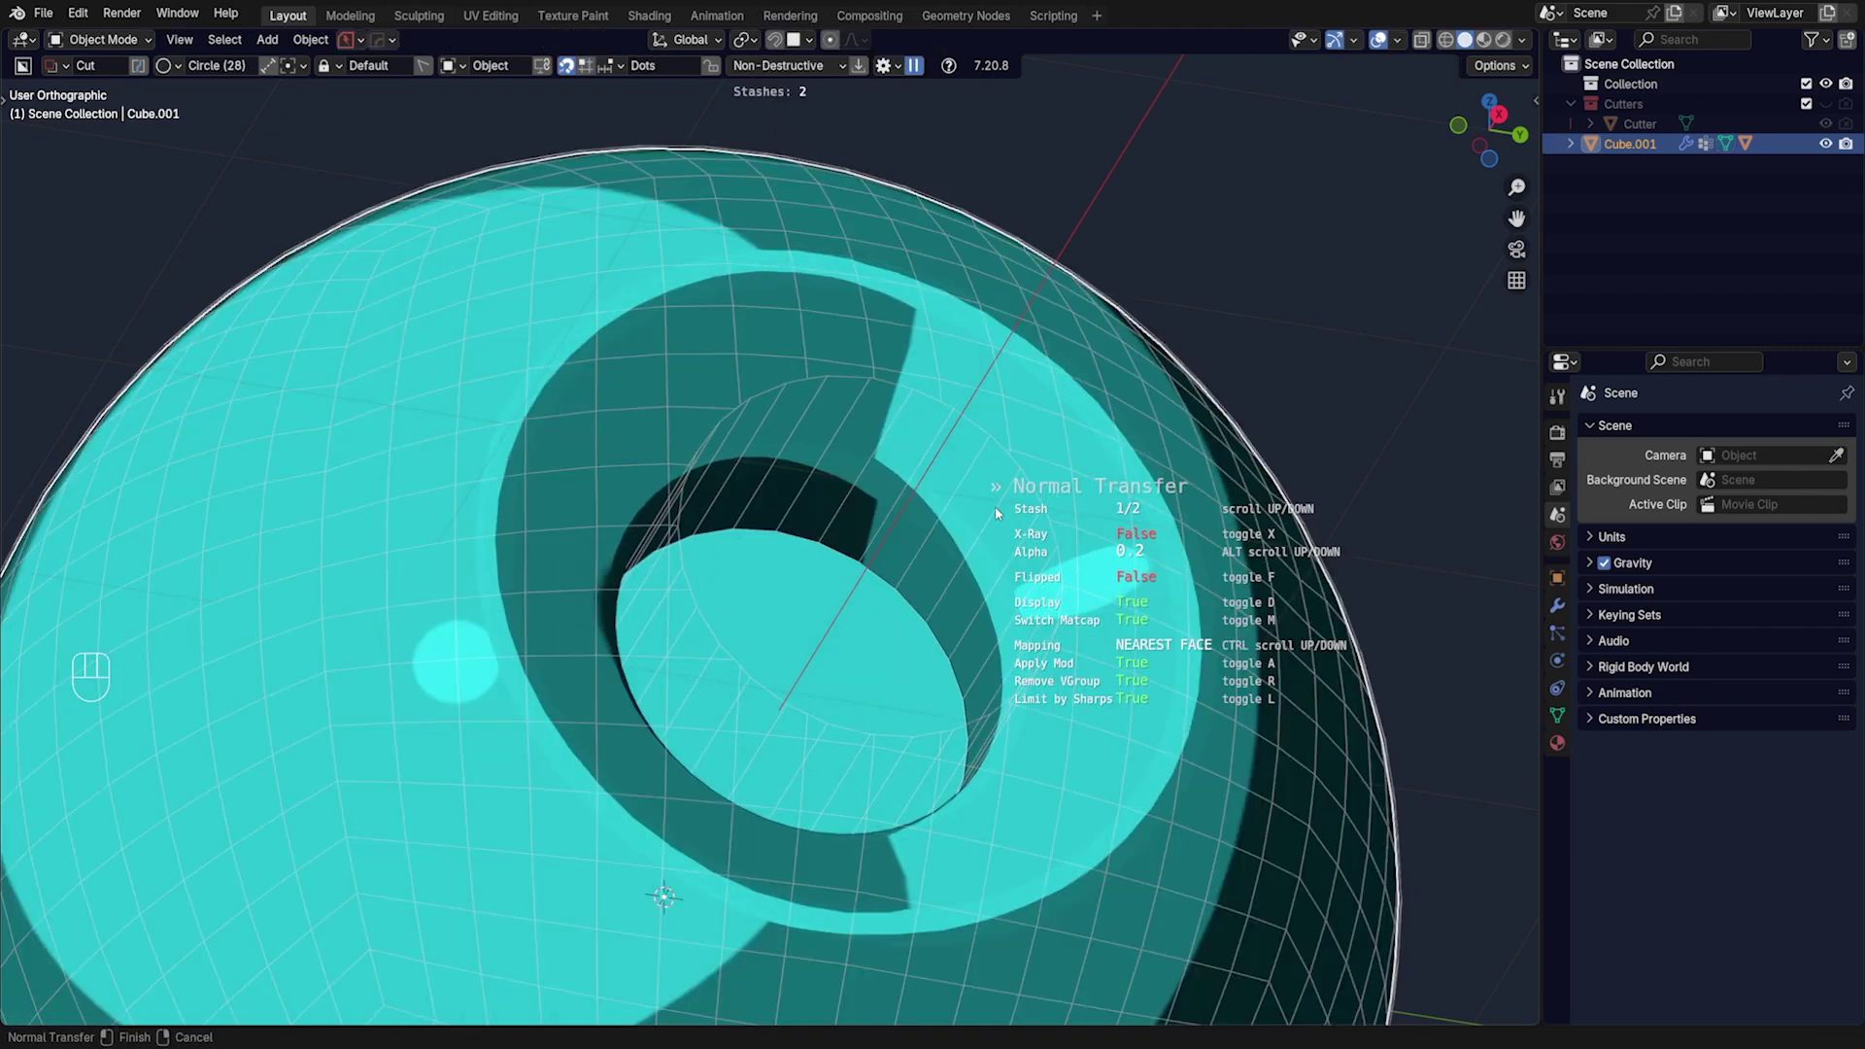
left_click(994, 505)
key("Tab")
- Apply the vertical striped MatCap and examine the reflections around the hole from several angles
left_click(1521, 40)
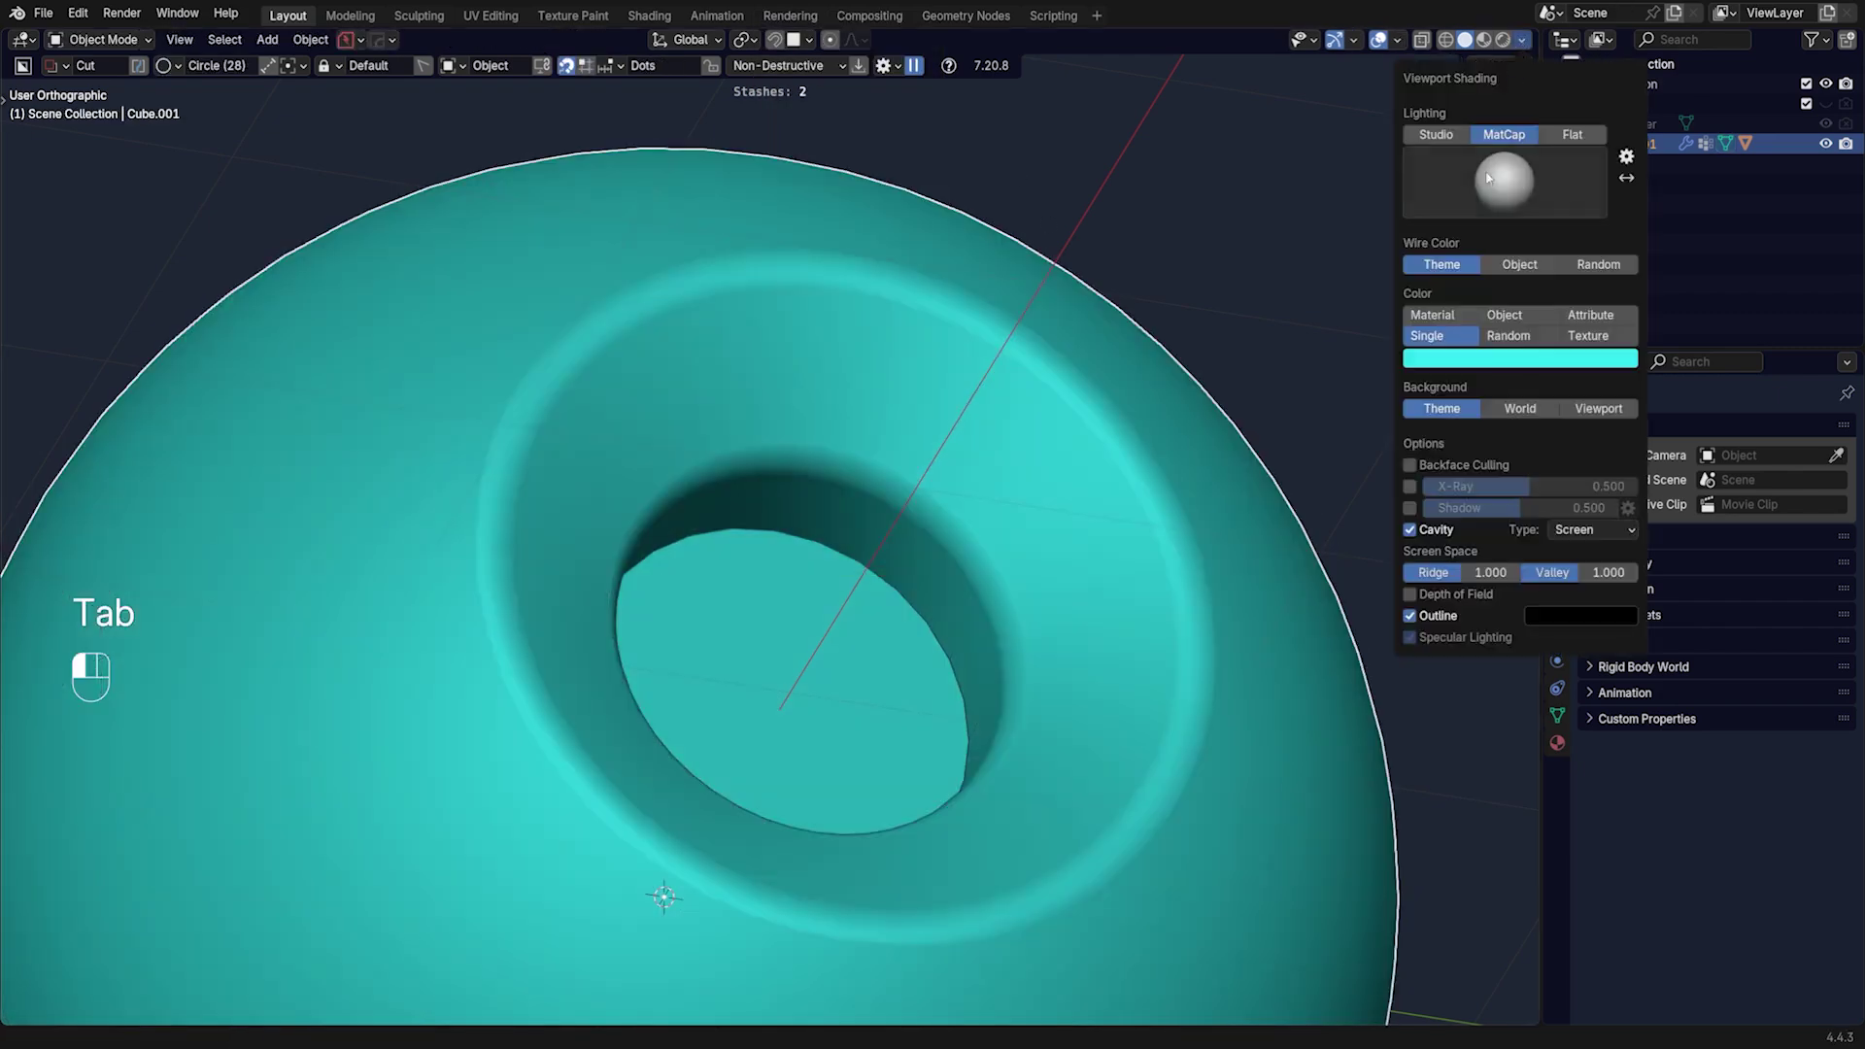
left_click(1479, 203)
left_click(1330, 381)
scroll(874, 456, "down", 3)
middle_click_drag(854, 466, 669, 582)
scroll(773, 408, "up", 2)
middle_click_drag(669, 582, 706, 544)
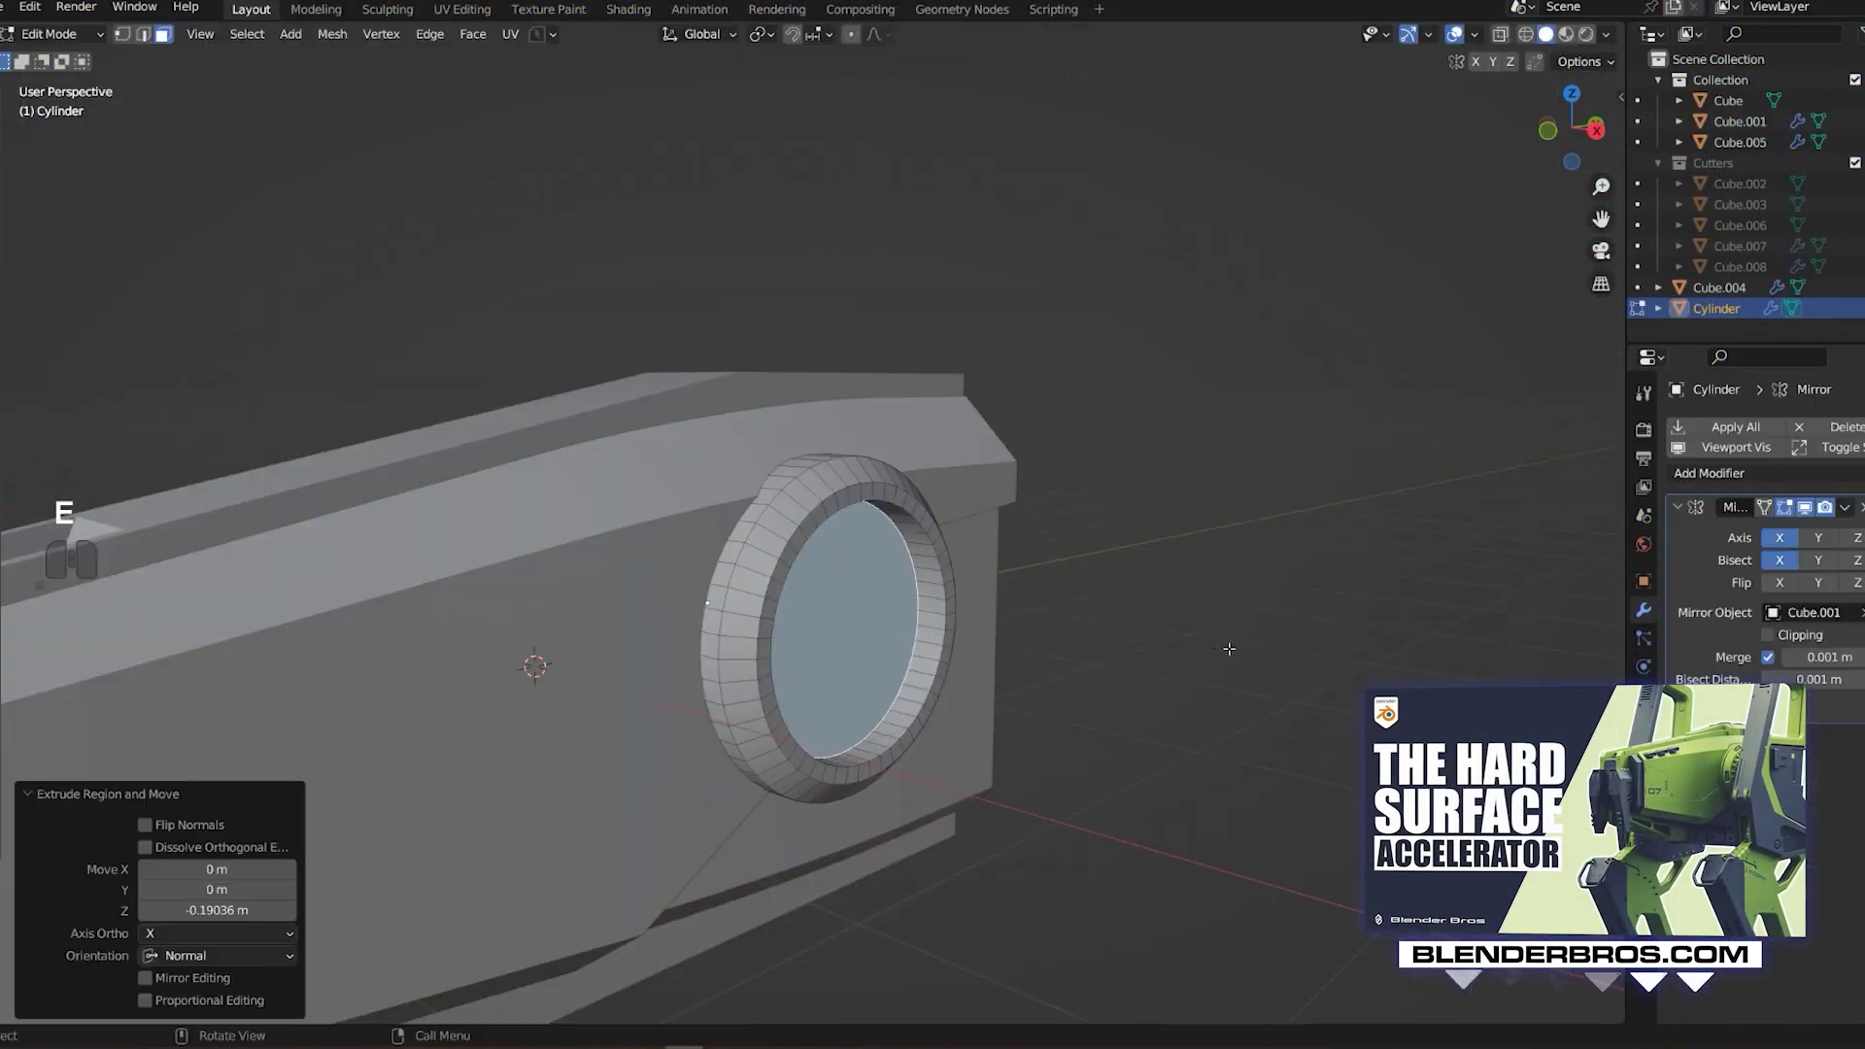
key("ctrl+b")
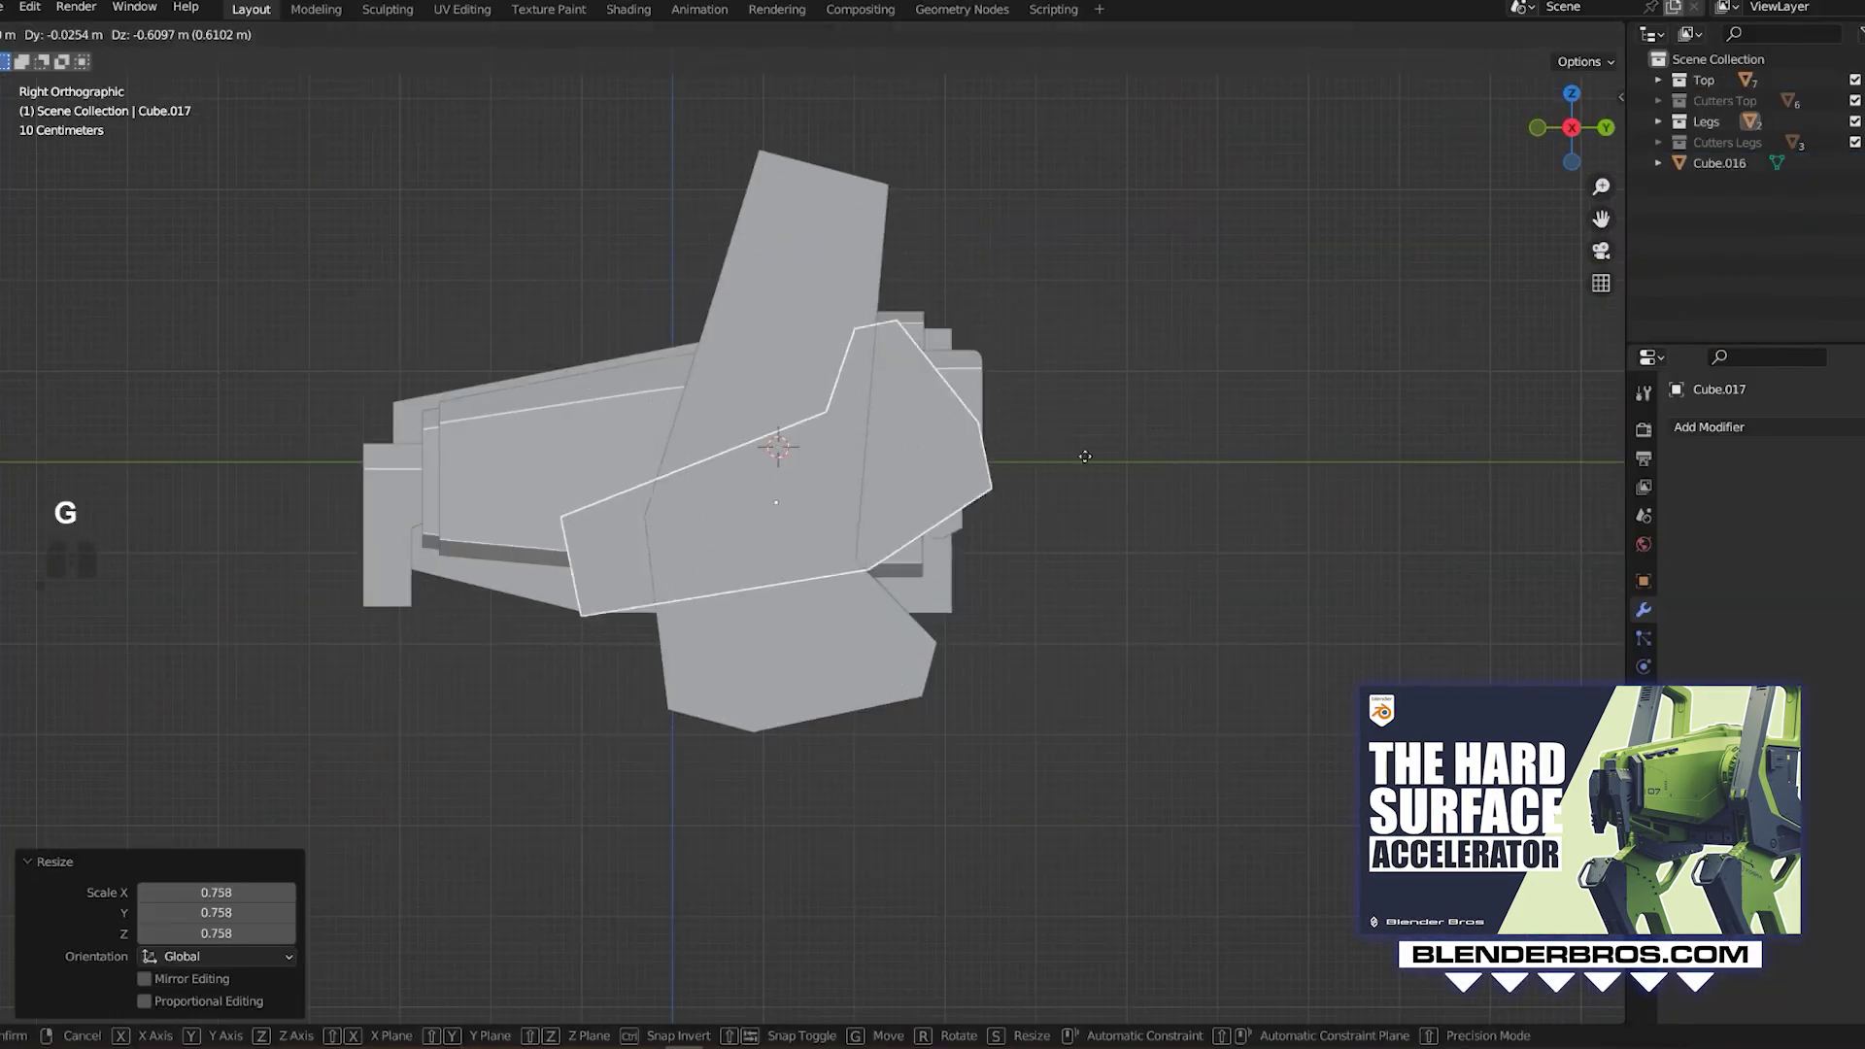
key("r")
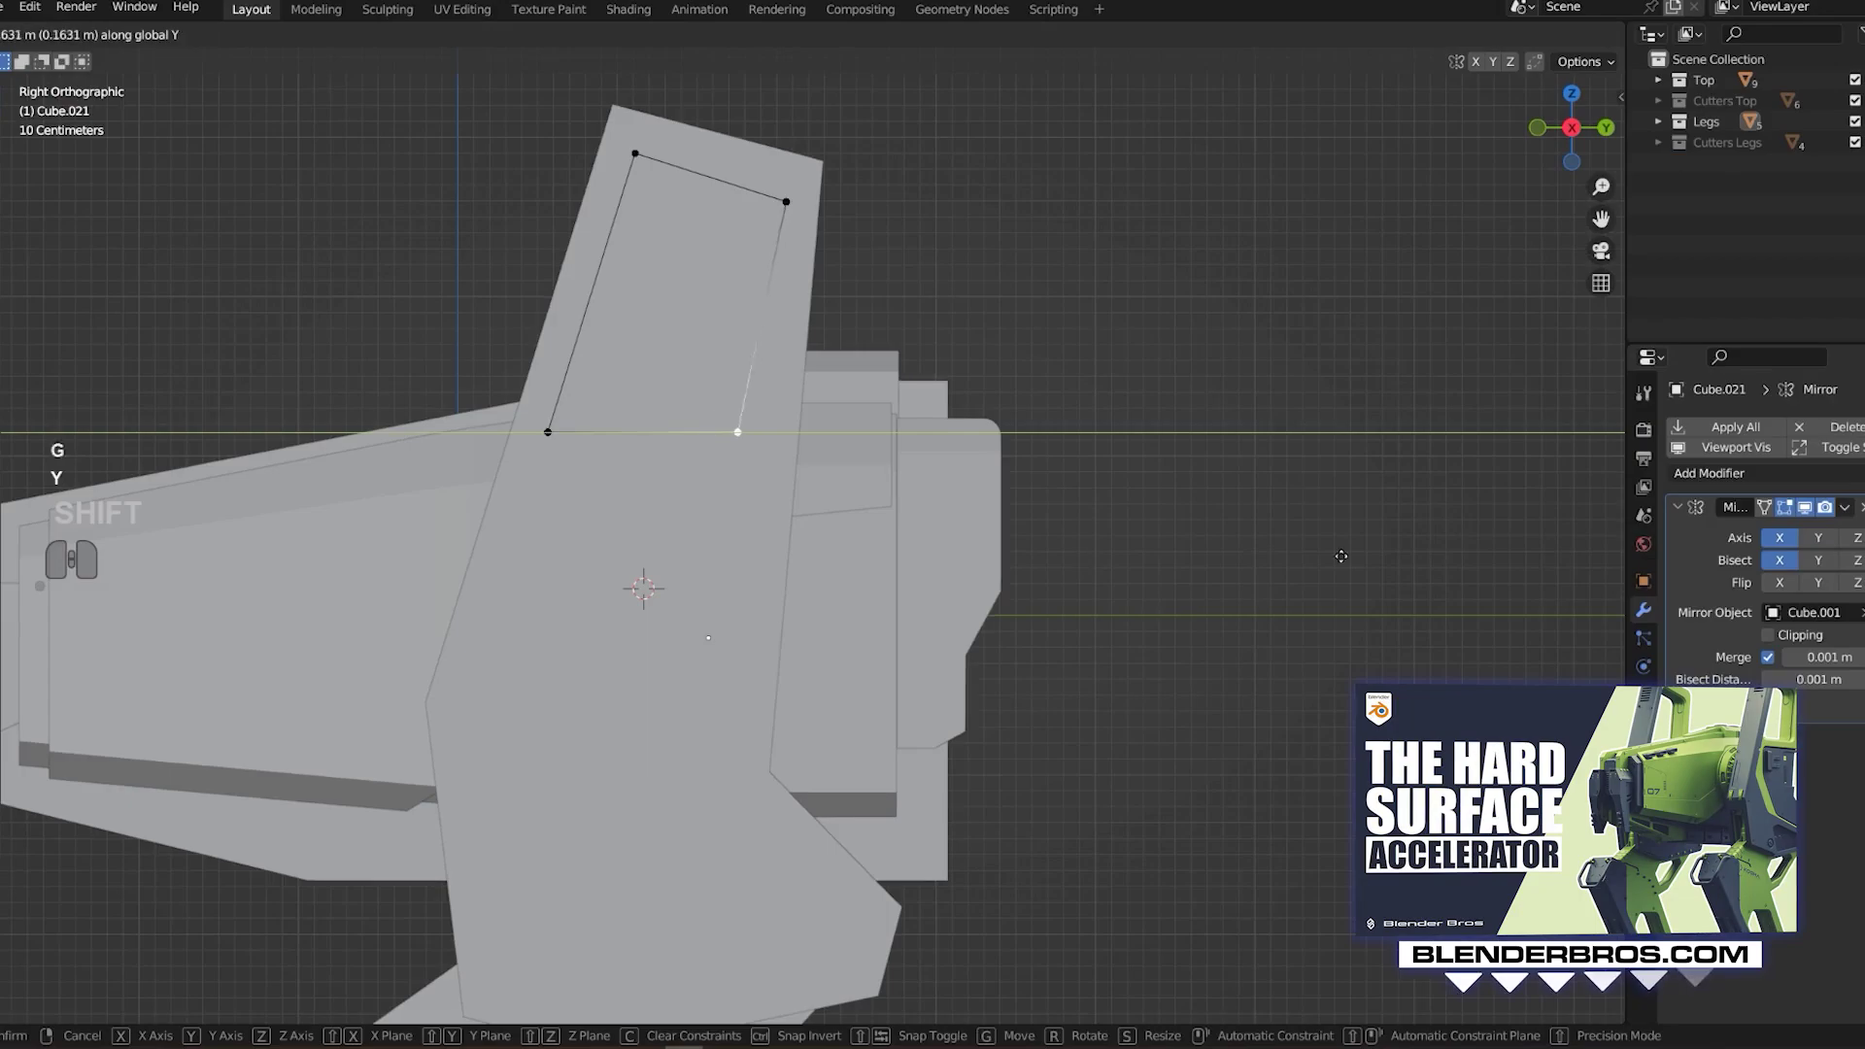
left_click(1341, 555)
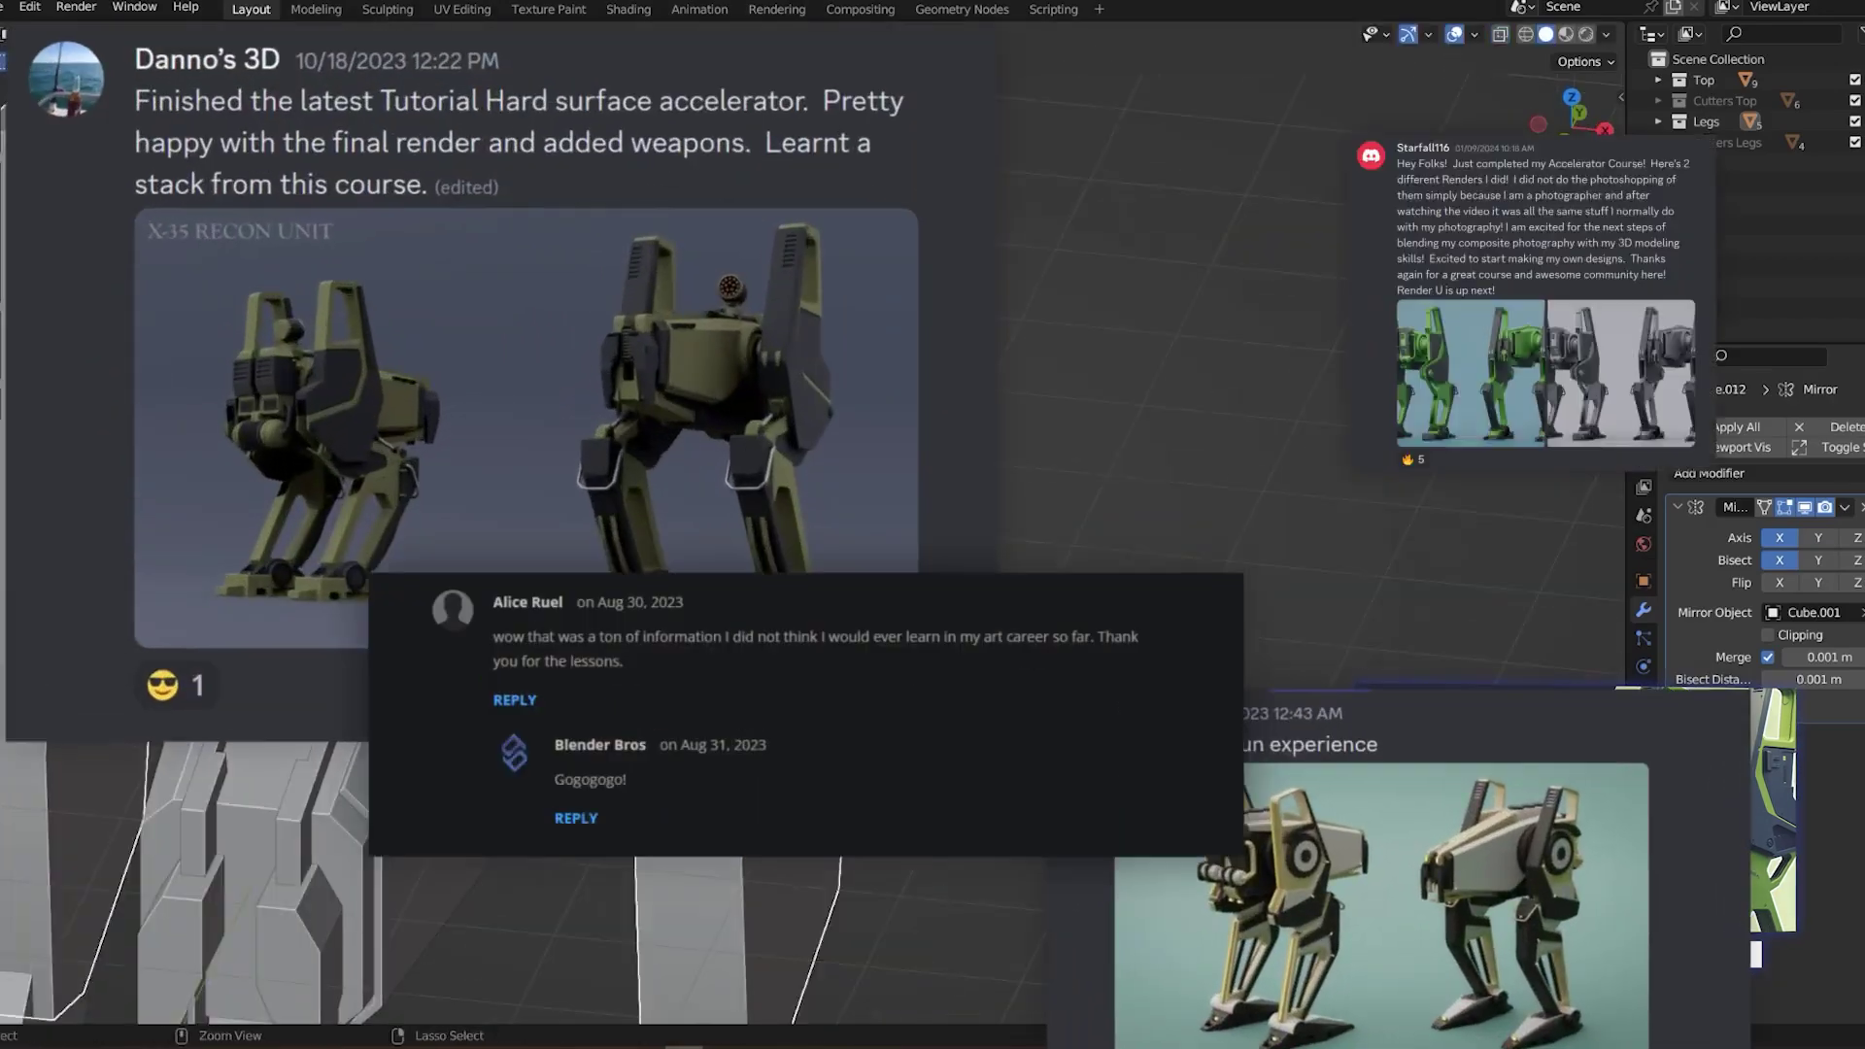